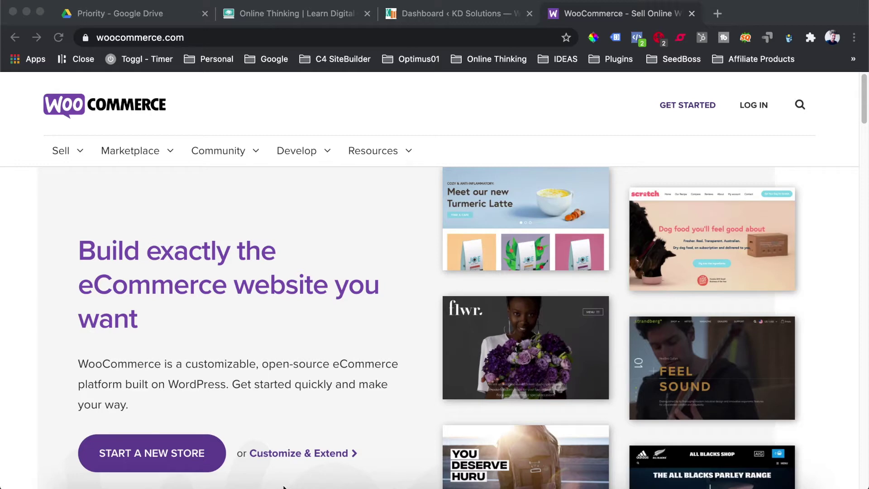
- Close the WooCommerce website and open the page for adding new plugins to the KD Solutions WordPress site
key("super+w")
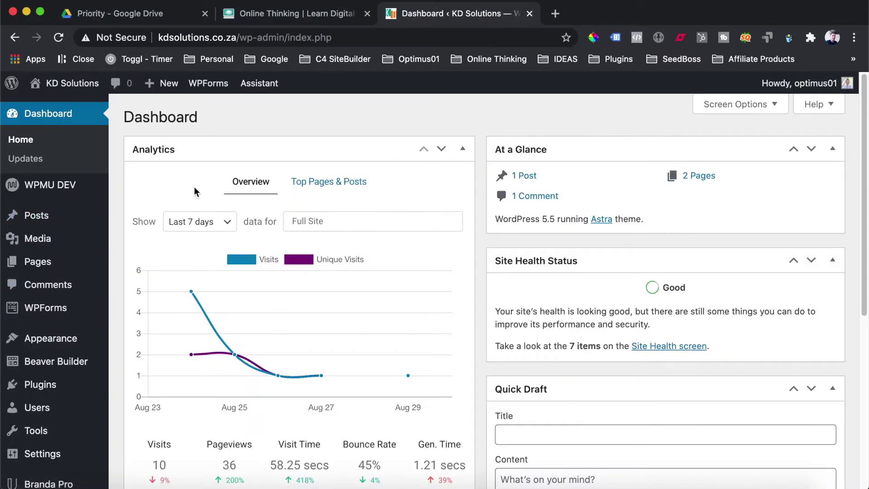
scroll(55, 219, "down", 1)
scroll(55, 219, "down", 4)
mouse_move(43, 346)
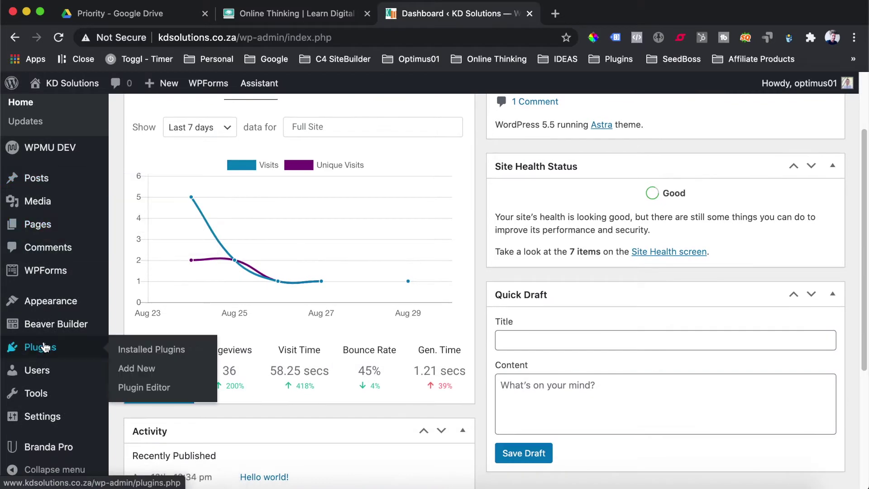
left_click(43, 348)
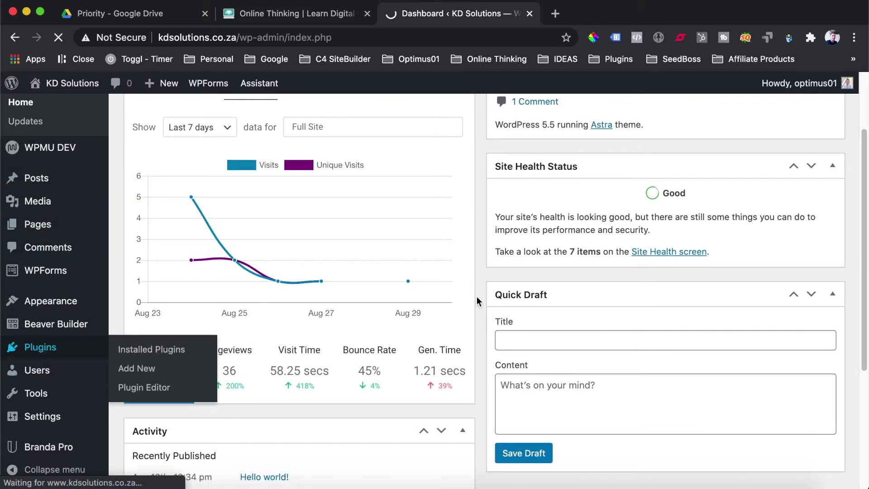
scroll(482, 307, "up", 4)
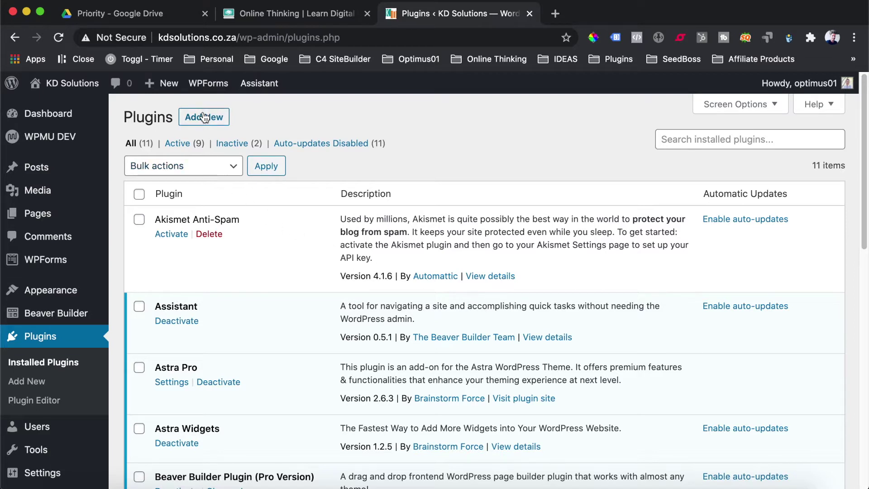
left_click(219, 120)
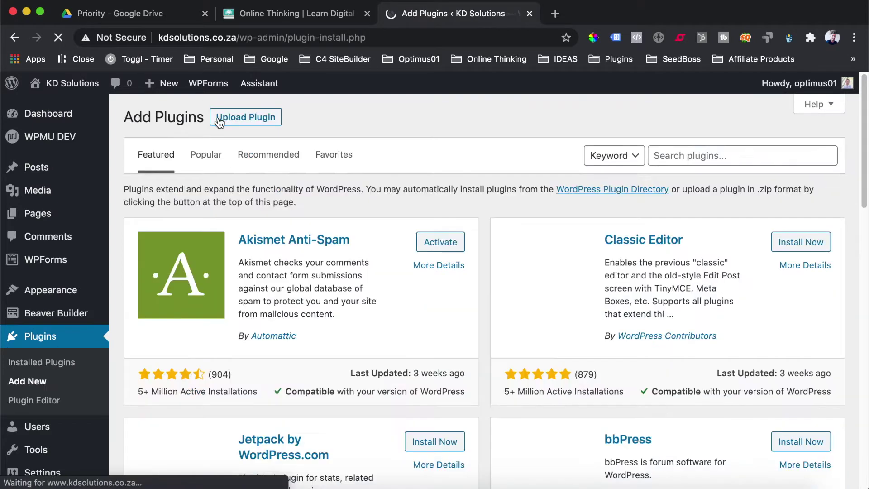
- Search the plugin directory for woocommerce
left_click(763, 163)
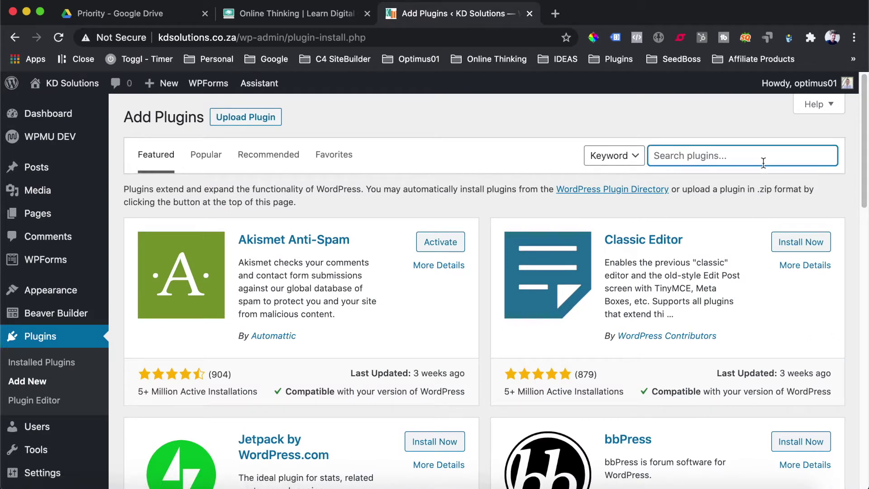
type("wor")
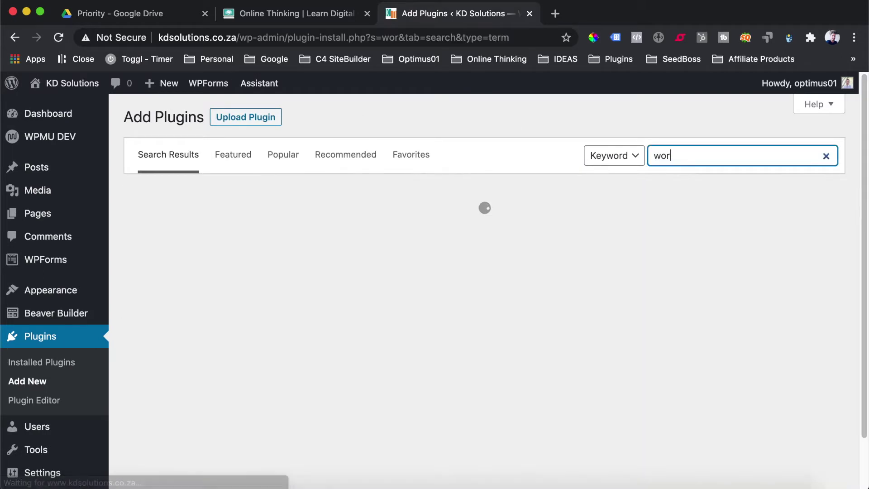
key("BackSpace")
type("ocommerce")
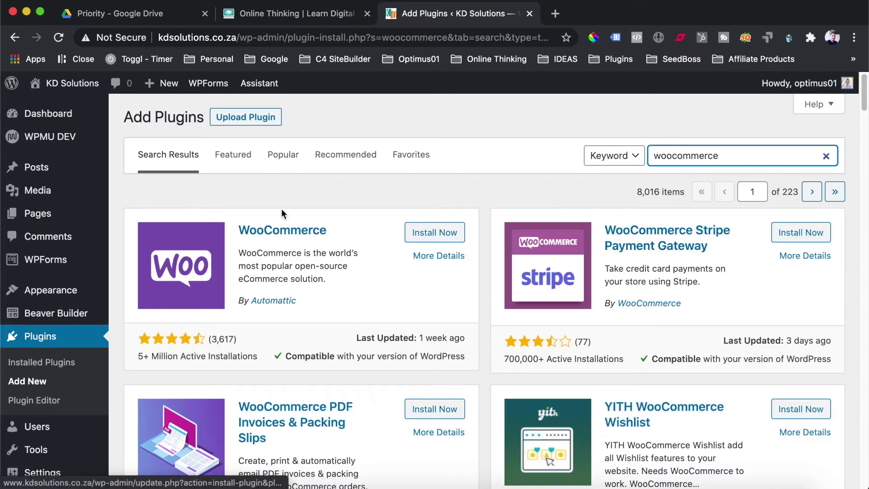
- Install and activate the WooCommerce plugin by Automattic and accept its improved setup experience
scroll(327, 238, "down", 5)
scroll(327, 238, "up", 5)
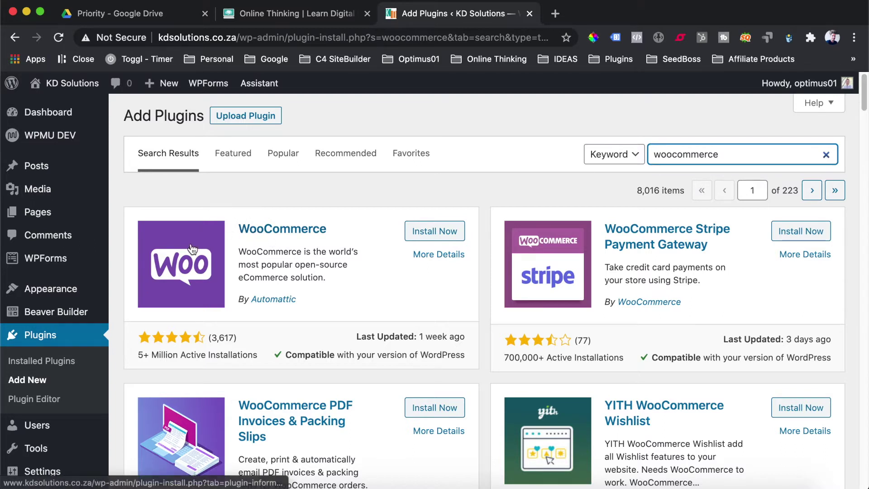
left_click(434, 231)
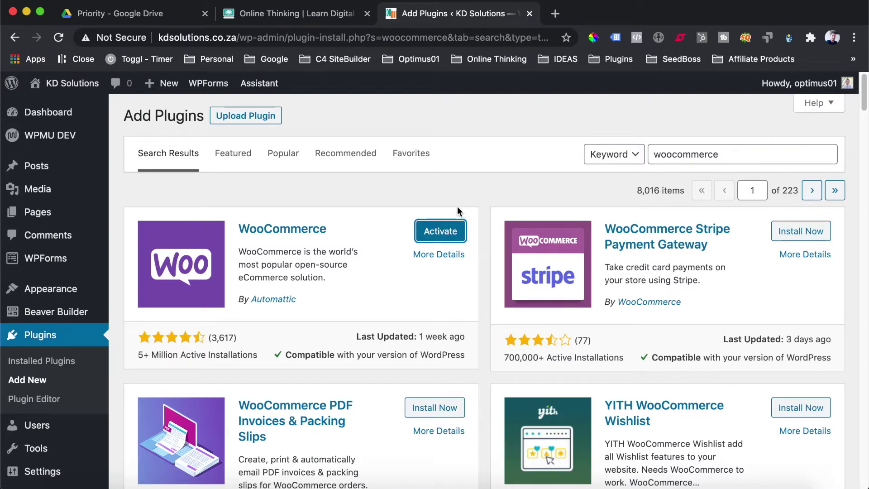
left_click(442, 234)
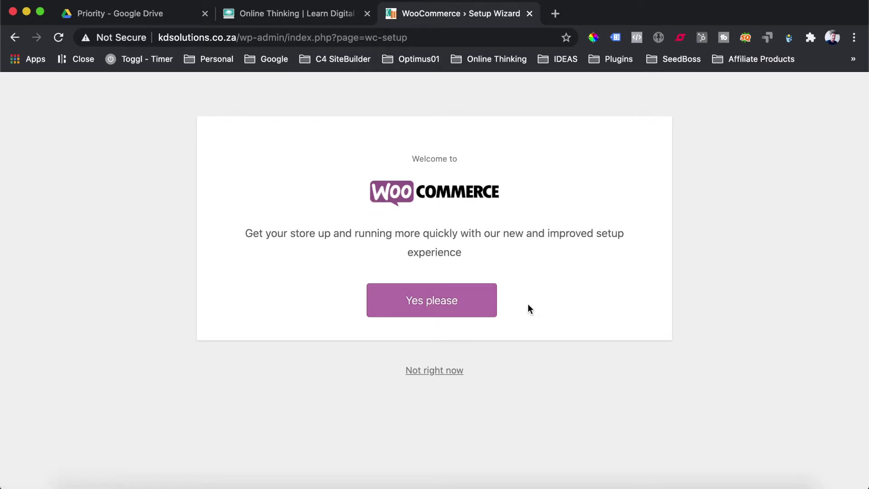
left_click(425, 308)
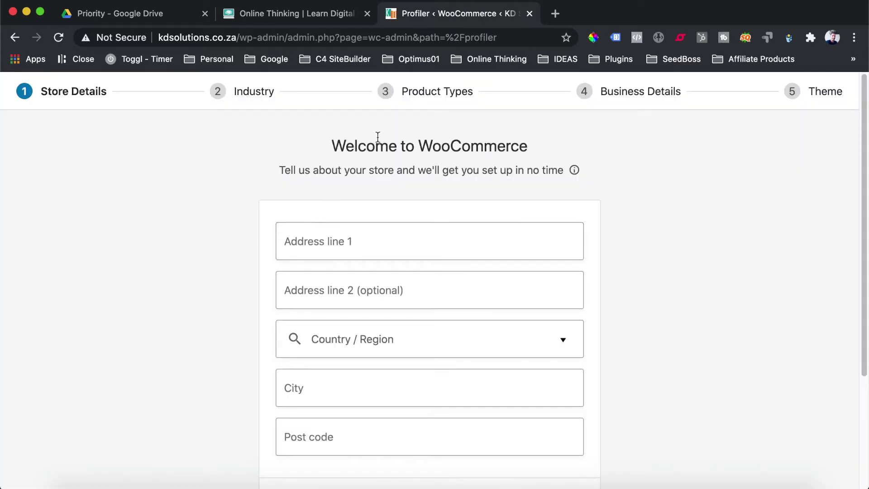
- Enter the store's street address in Address line 1, leaving the optional second address line empty
scroll(316, 208, "down", 3)
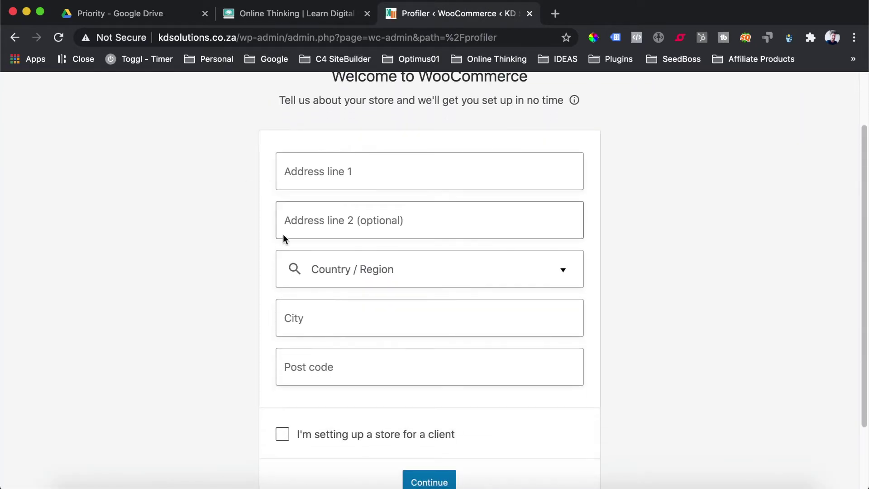
left_click(311, 164)
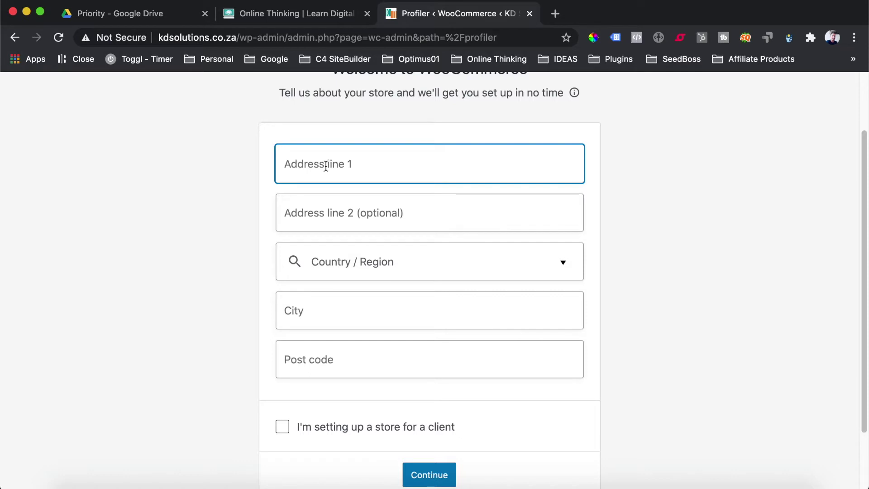
type("Road")
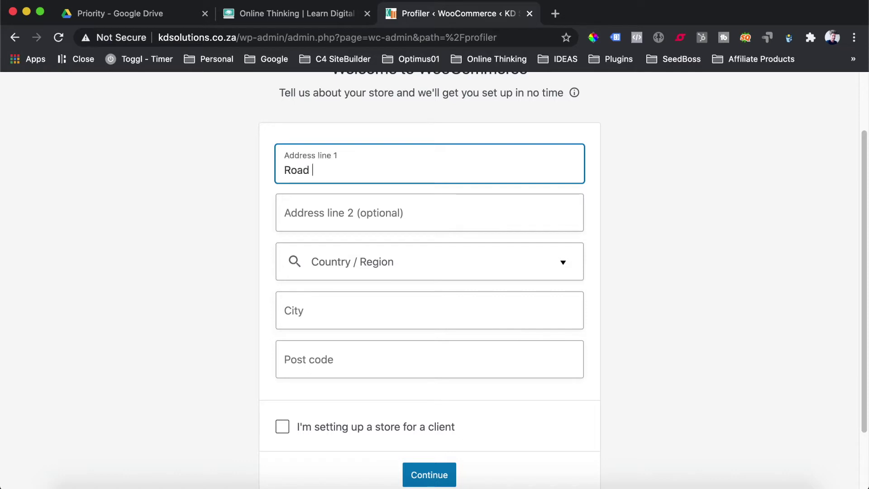
type(" Name")
left_click(352, 214)
- Set the store's country and region to South Africa — Gauteng
left_click(360, 265)
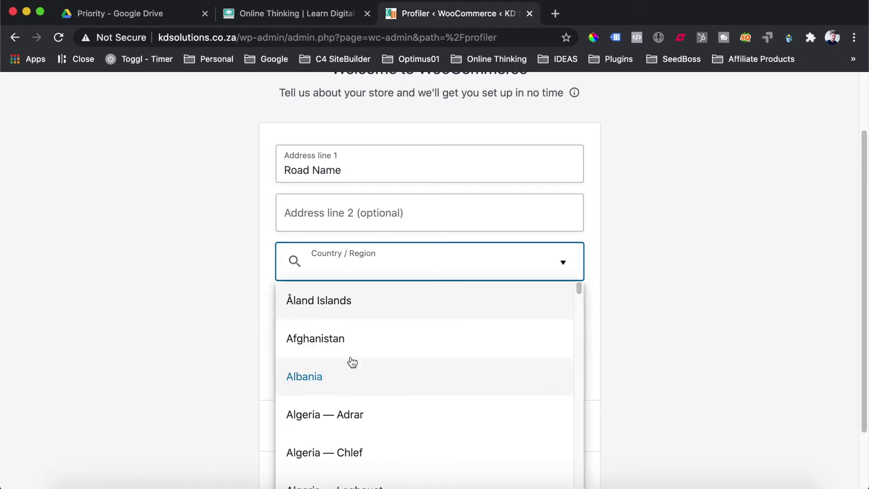
scroll(351, 363, "down", 2)
type("South")
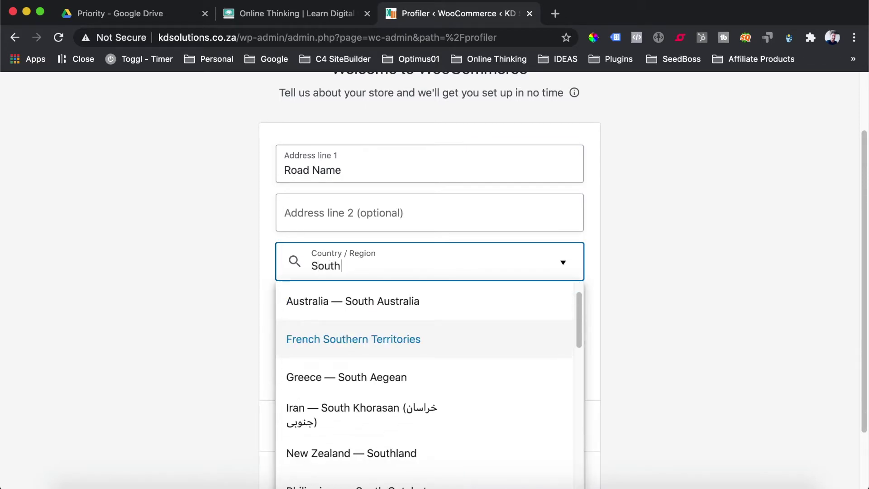
type(" Afric")
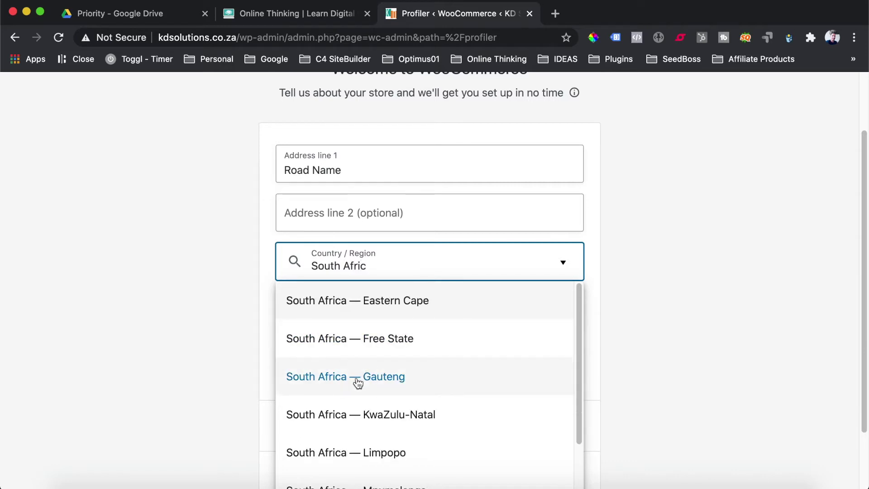
left_click(354, 378)
- Fill in the store's city, correcting its spelling, and enter the post code
scroll(358, 312, "down", 1)
left_click(346, 295)
type("J")
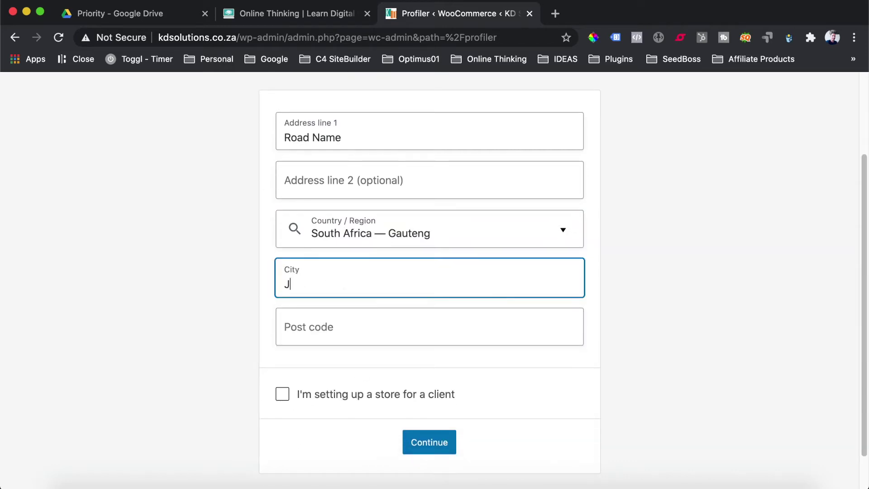
type("ohanesburg")
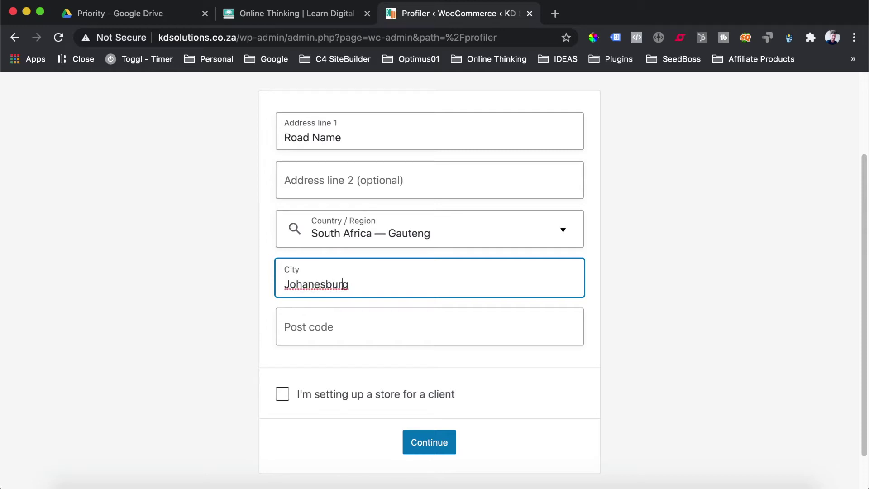
key("Left")
key("Left")
key("Left")
key("Left")
key("Left")
key("Left")
type("n")
left_click(362, 329)
type("2000")
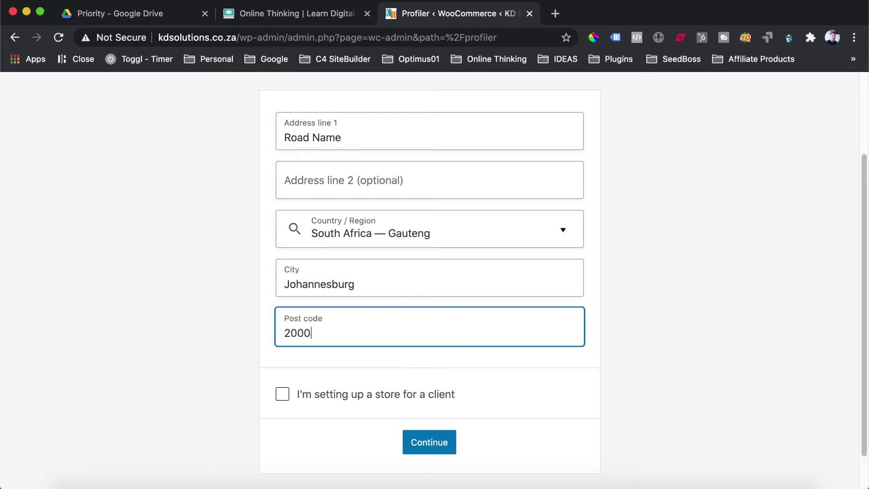
- Mark the store as being set up for a client and continue to the industry step without opting in to usage tracking
left_click(284, 397)
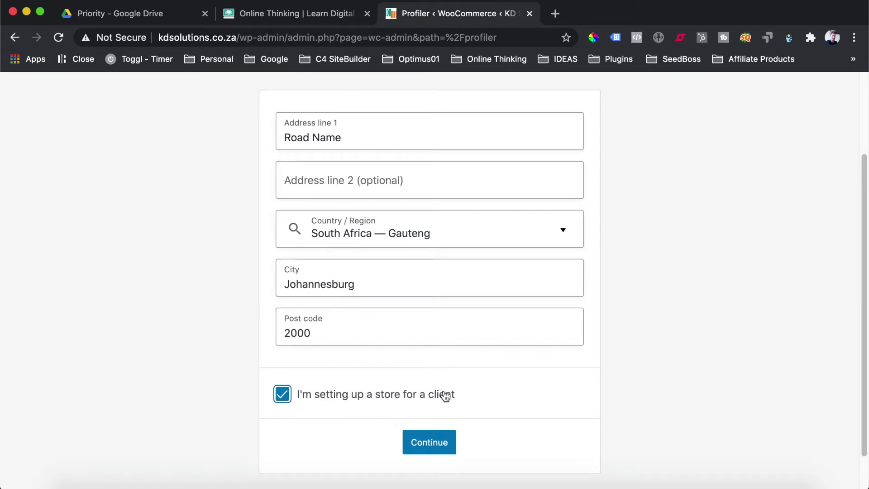
left_click(440, 442)
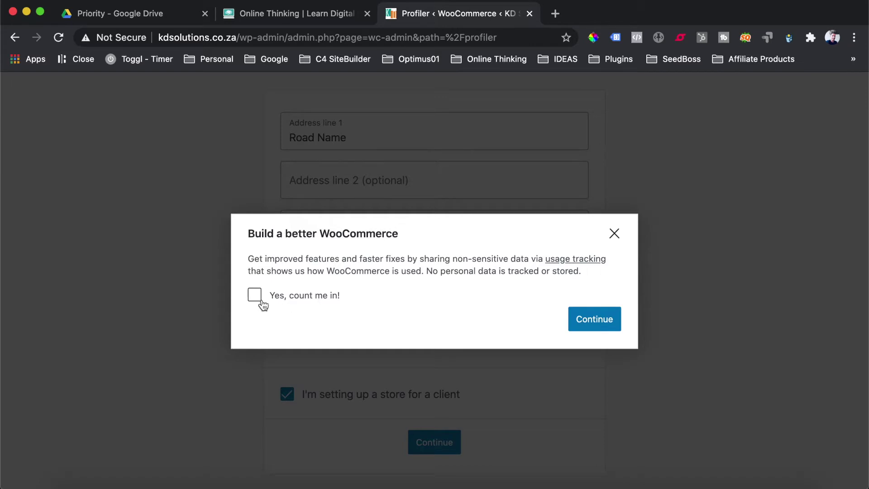
left_click(579, 317)
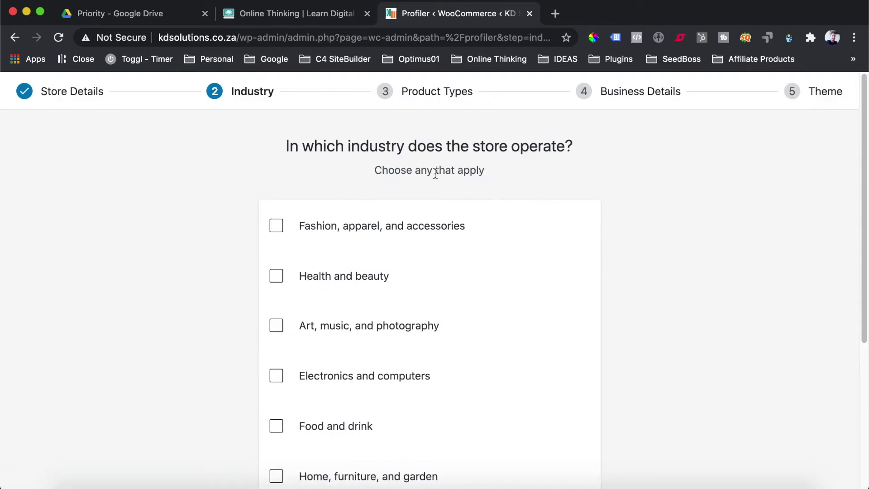
- Select Other as the industry in which the store operates
scroll(219, 184, "down", 3)
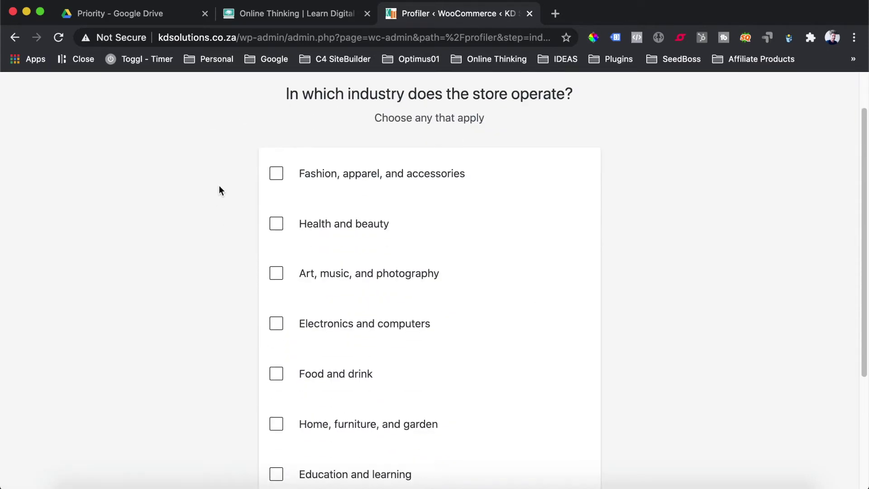
scroll(227, 186, "down", 3)
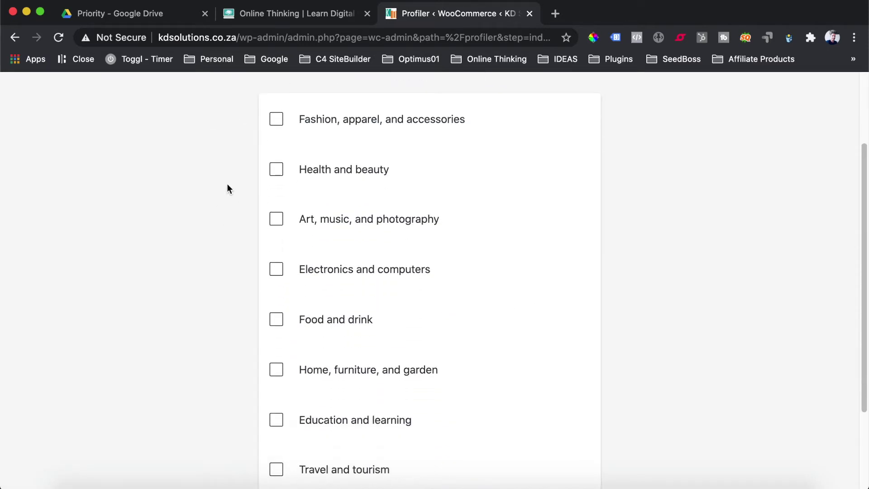
scroll(227, 185, "up", 2)
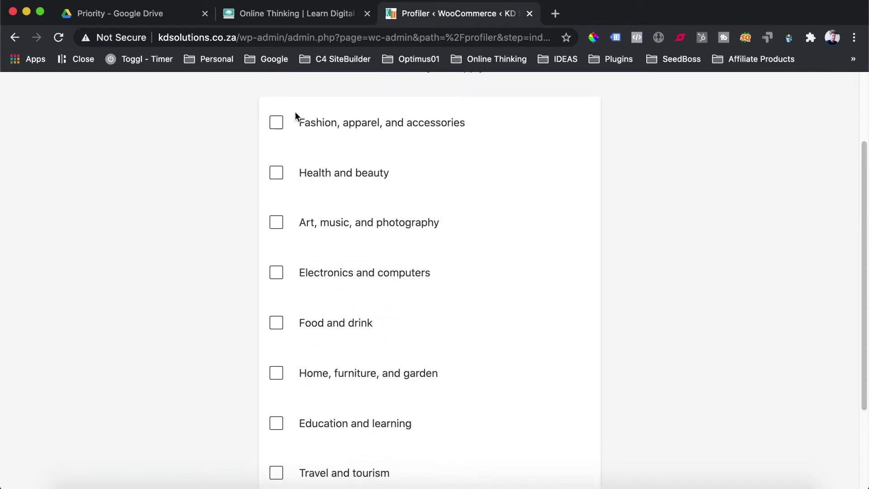
scroll(189, 154, "down", 2)
scroll(188, 156, "down", 1)
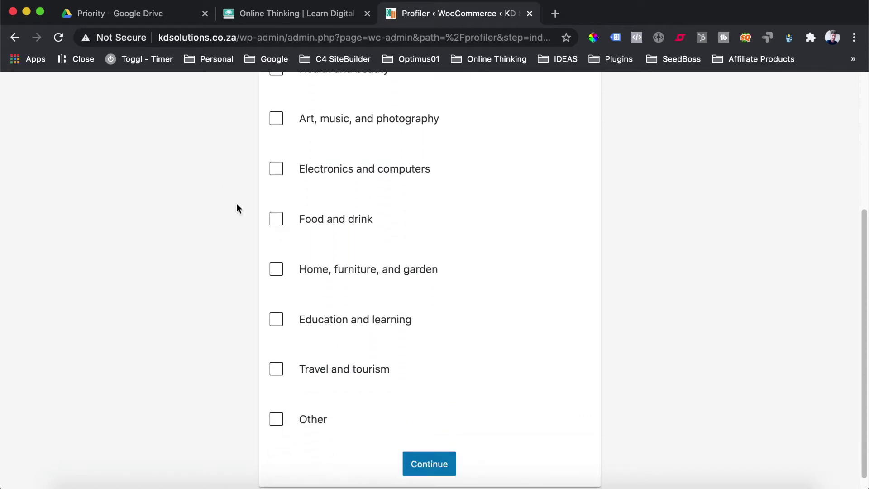
left_click(276, 423)
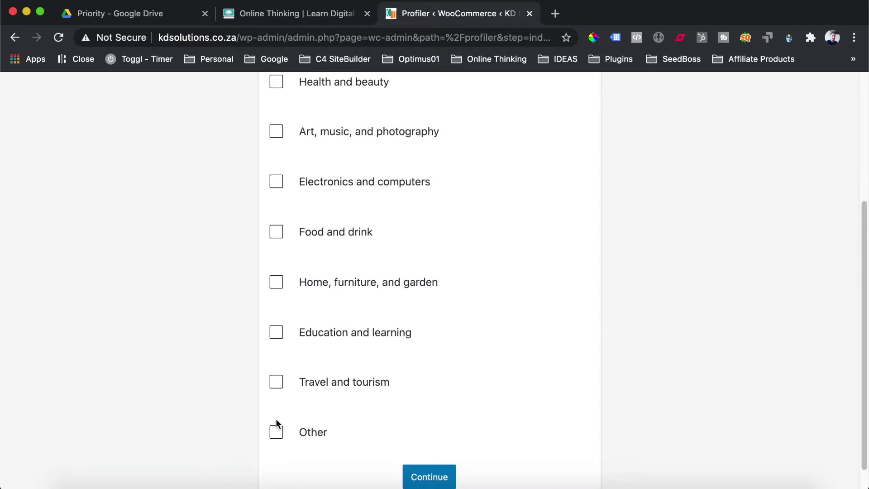
scroll(216, 213, "down", 1)
scroll(217, 212, "down", 1)
scroll(218, 212, "up", 2)
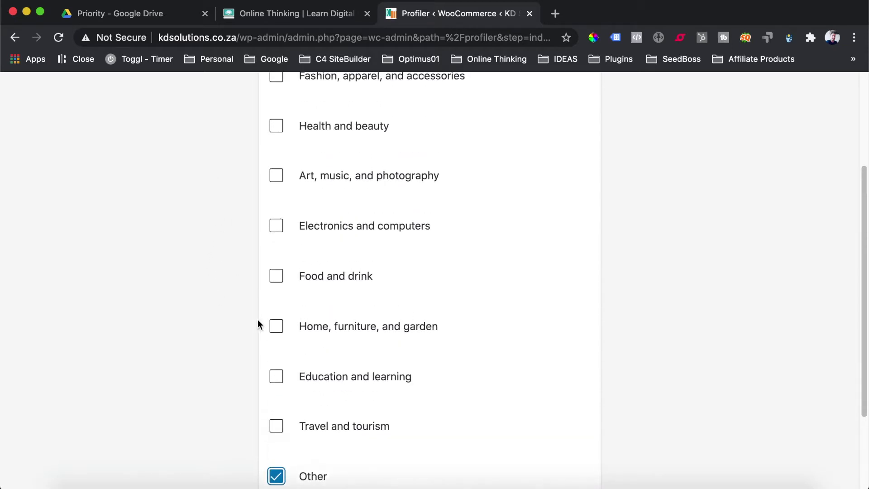
- Describe the other industry as marketing and continue to the product types
scroll(257, 319, "down", 3)
left_click(364, 406)
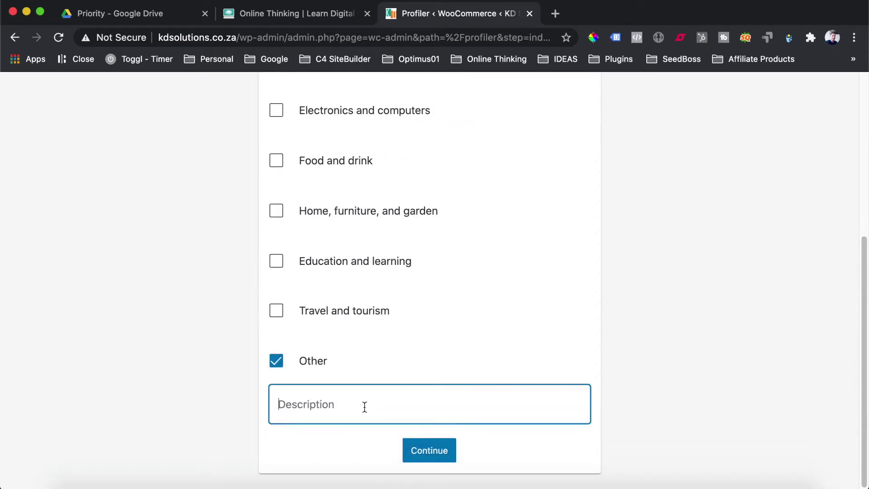
type("marketing")
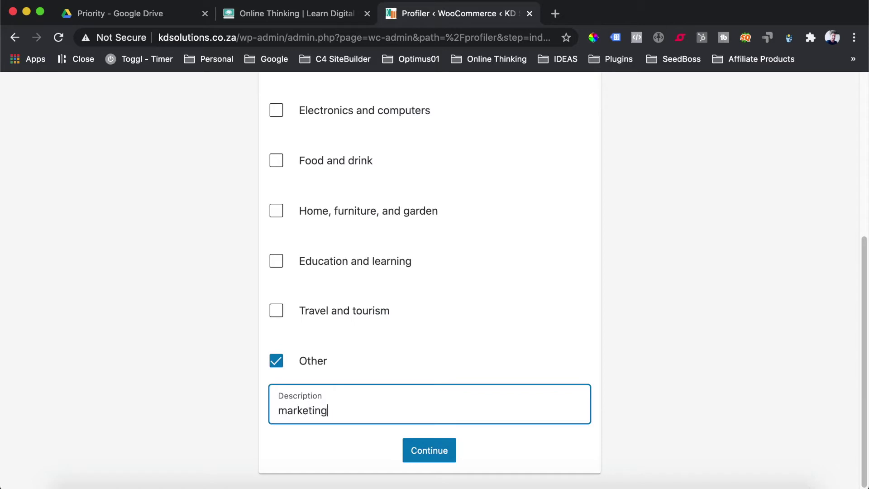
left_click(442, 455)
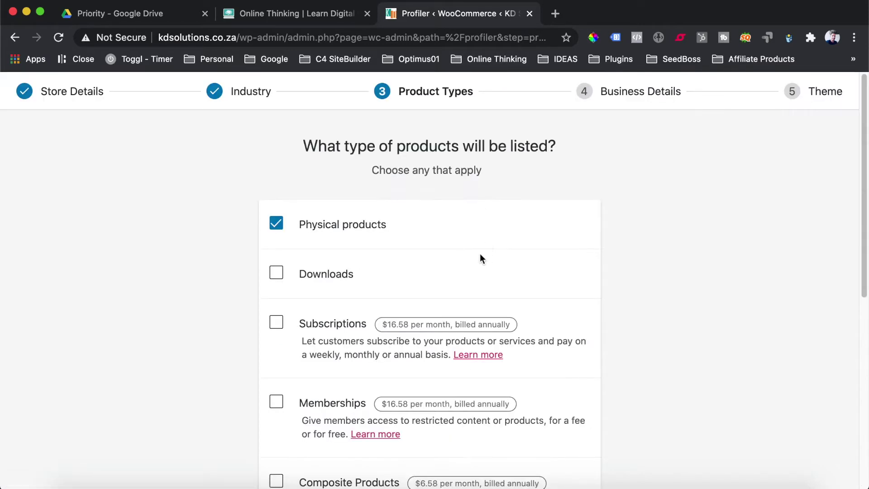
- Select Downloads as the listed product type and deselect Physical products
scroll(487, 253, "down", 1)
scroll(496, 248, "up", 1)
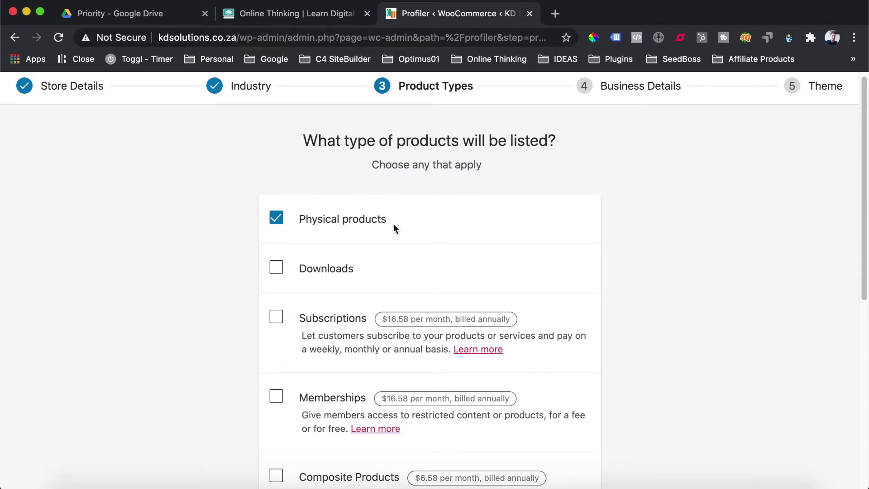
left_click(277, 272)
left_click(275, 225)
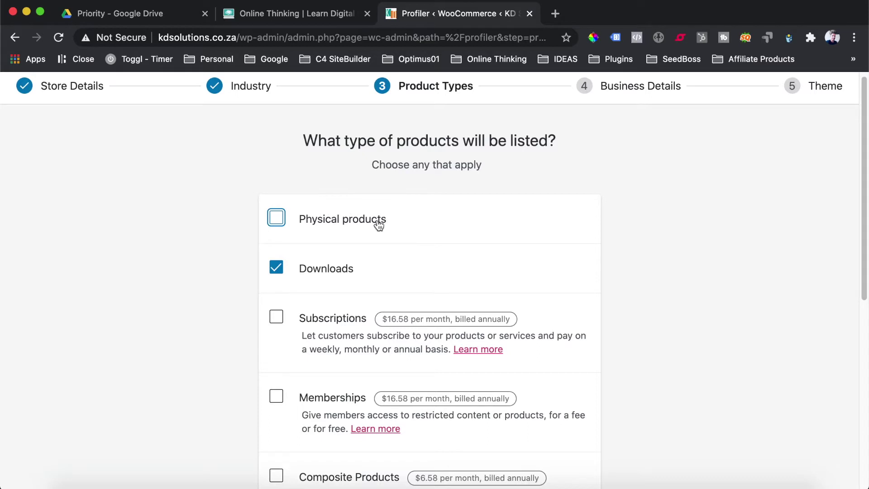
- Review the listed product types, select Physical products alongside Downloads, and continue to the business details
scroll(378, 222, "down", 5)
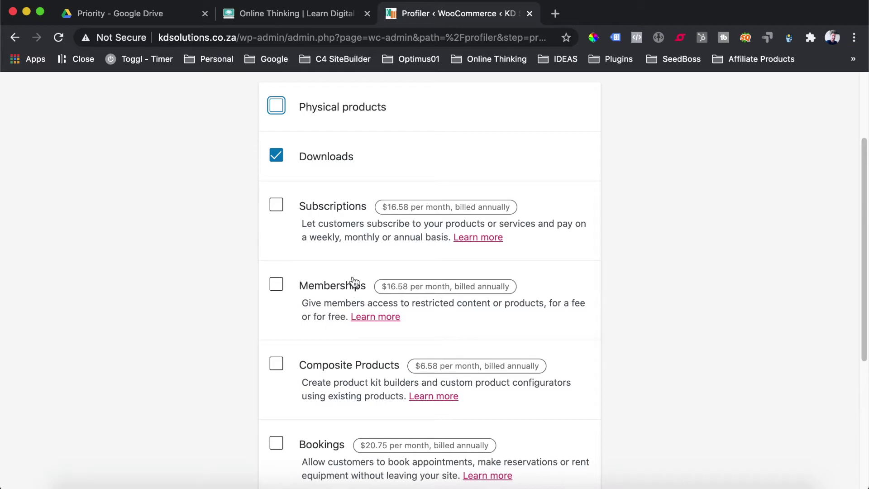
scroll(326, 260, "down", 4)
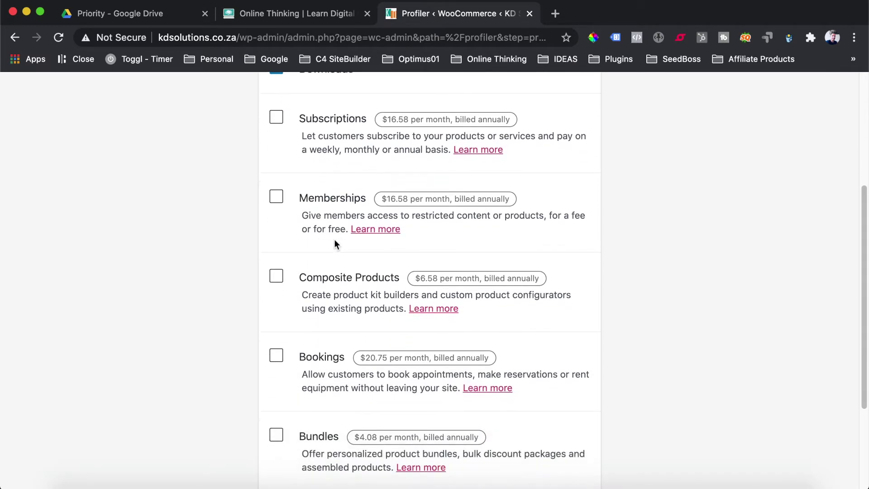
scroll(333, 238, "down", 2)
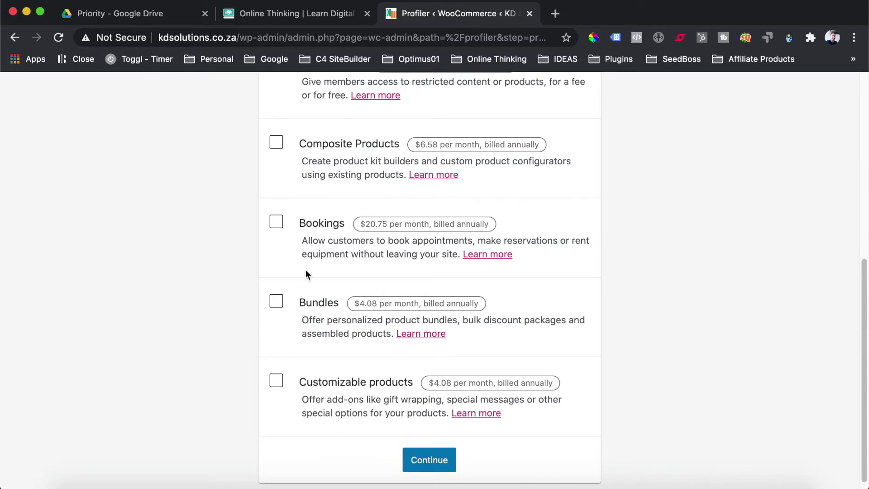
scroll(408, 245, "up", 4)
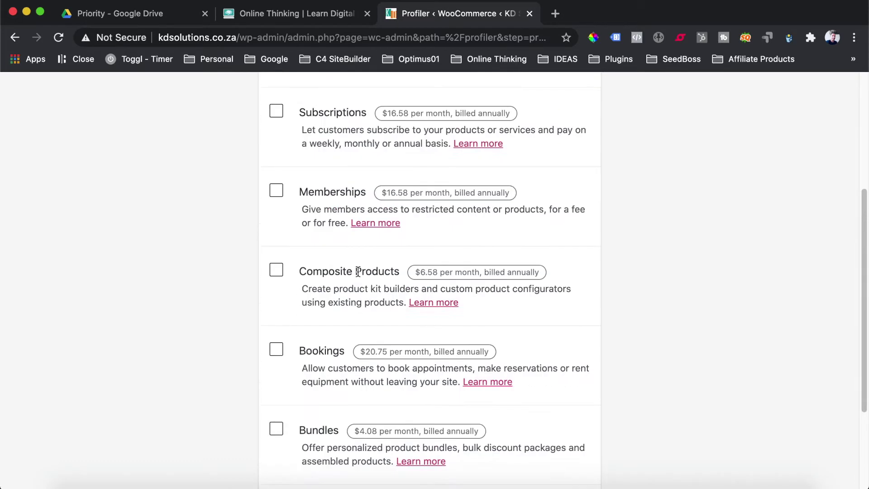
scroll(358, 245, "up", 4)
left_click(277, 199)
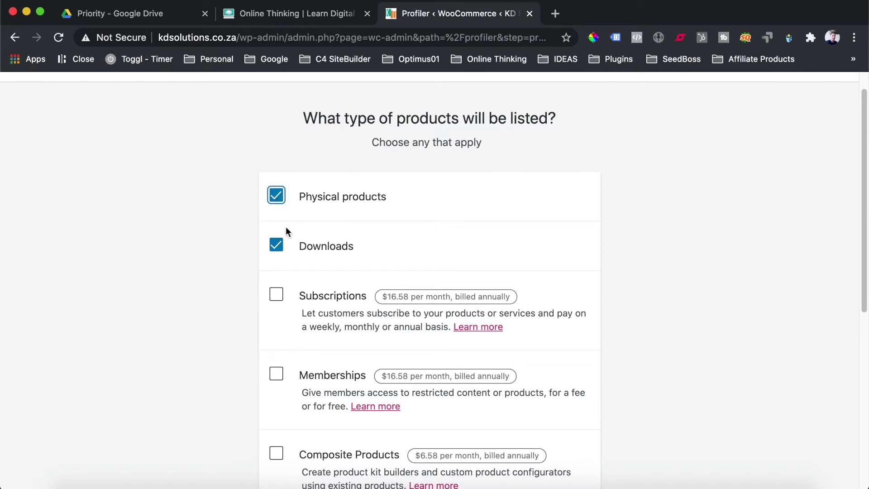
scroll(352, 252, "down", 8)
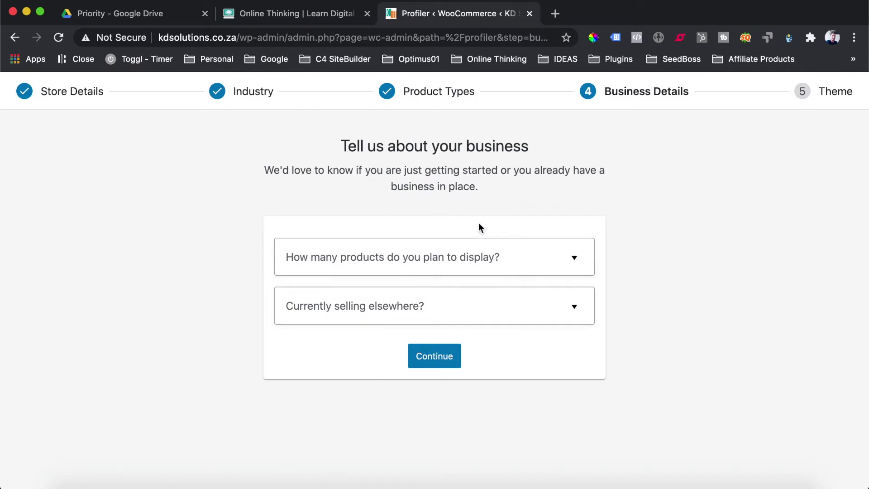
- Set the planned number of products to 11 - 100 and answer No to currently selling elsewhere
left_click(433, 265)
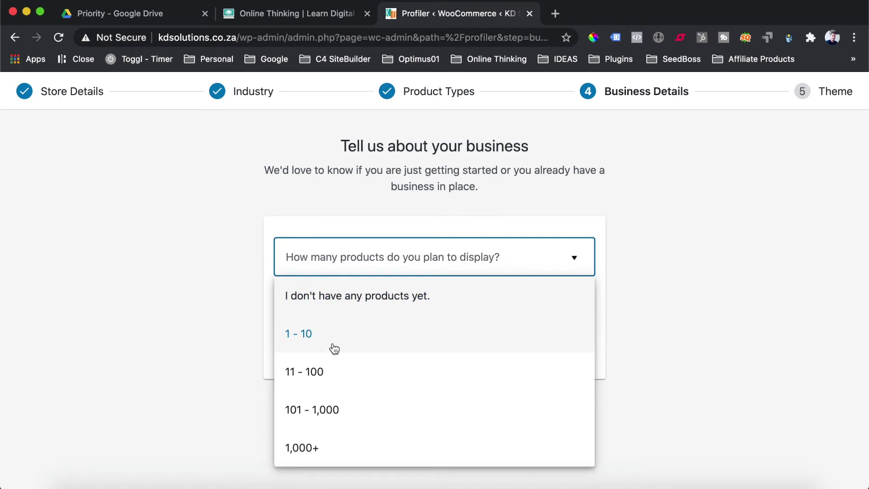
left_click(341, 370)
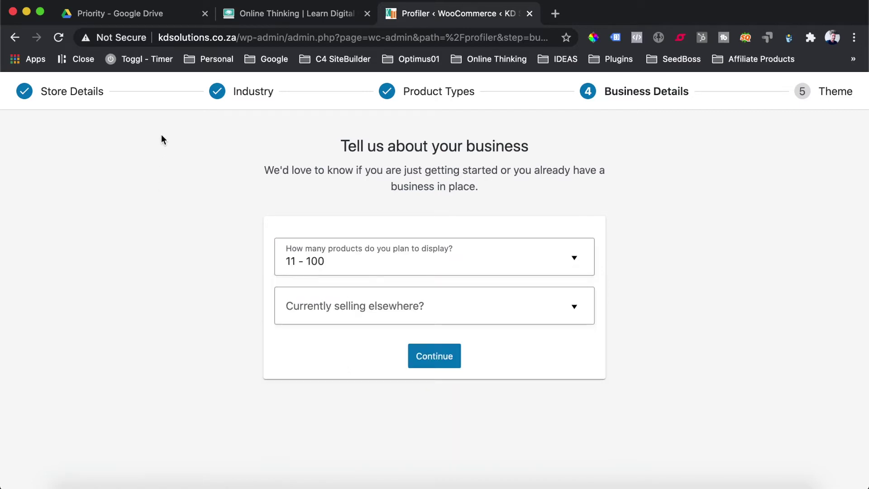
left_click(321, 318)
left_click(325, 349)
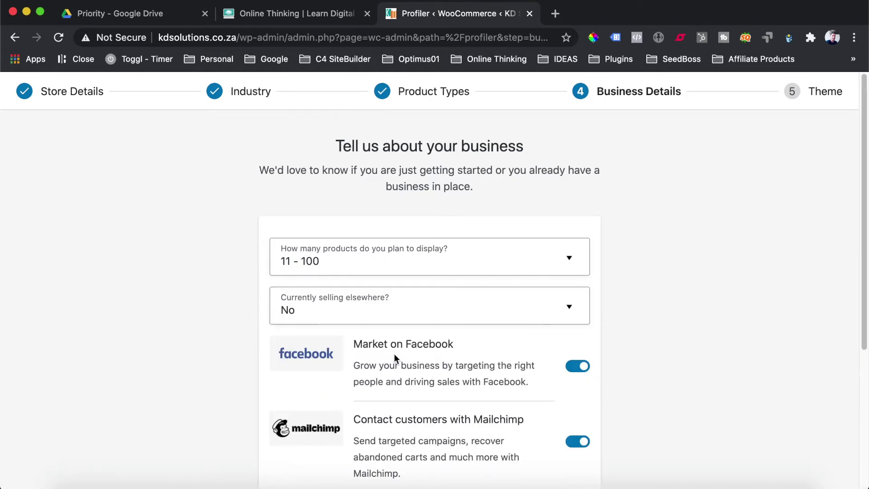
- Turn off the Mailchimp option, keep Facebook and Google Ads enabled, and continue to the theme step
scroll(392, 353, "down", 4)
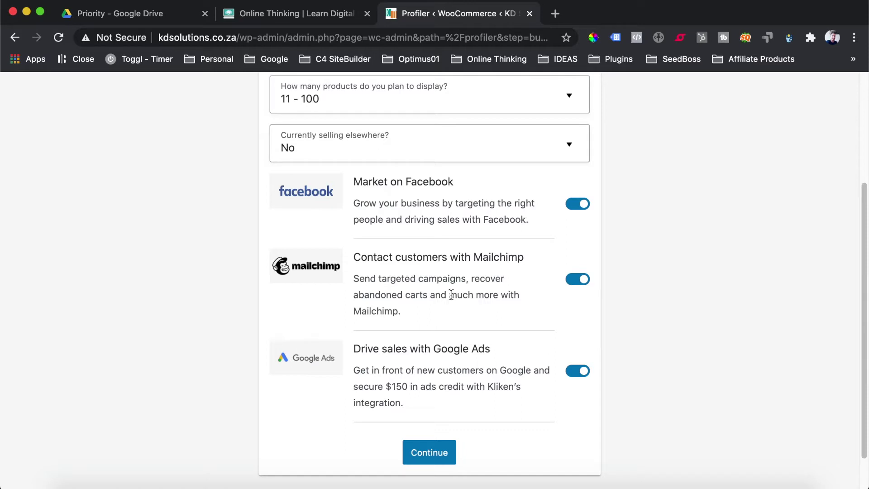
left_click(577, 279)
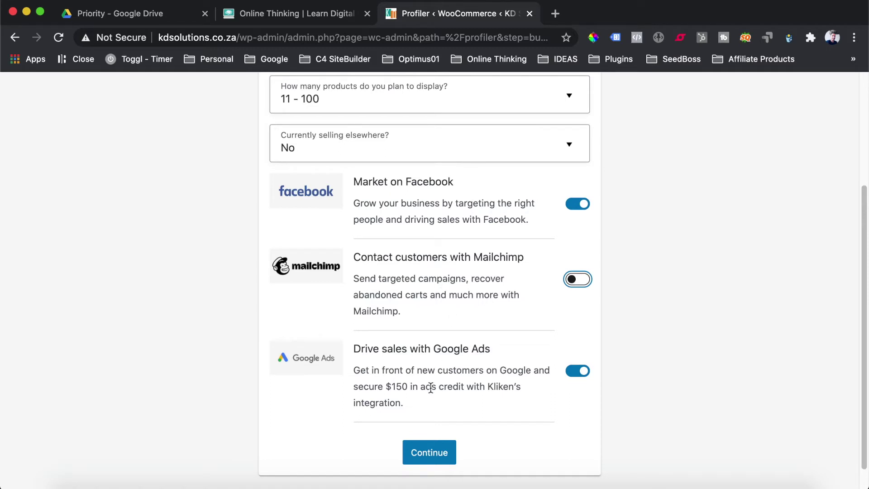
left_click(426, 453)
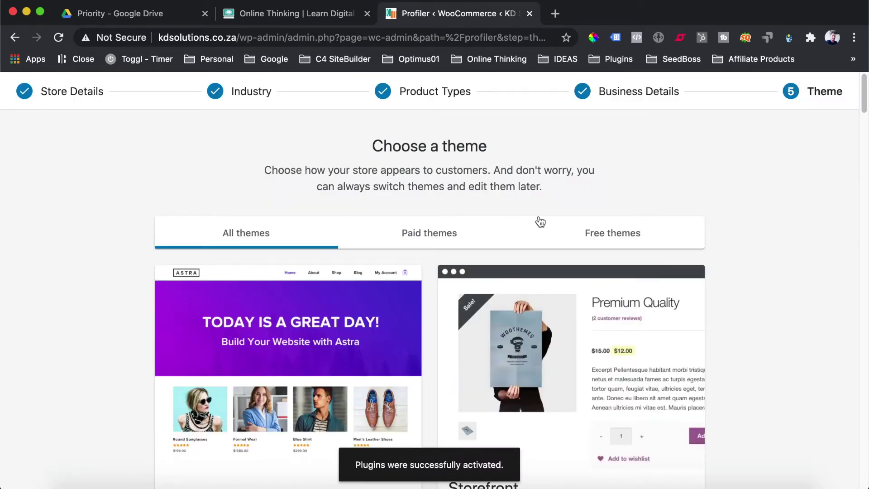
- Browse the free themes and continue with the active Astra theme for the store
left_click(540, 222)
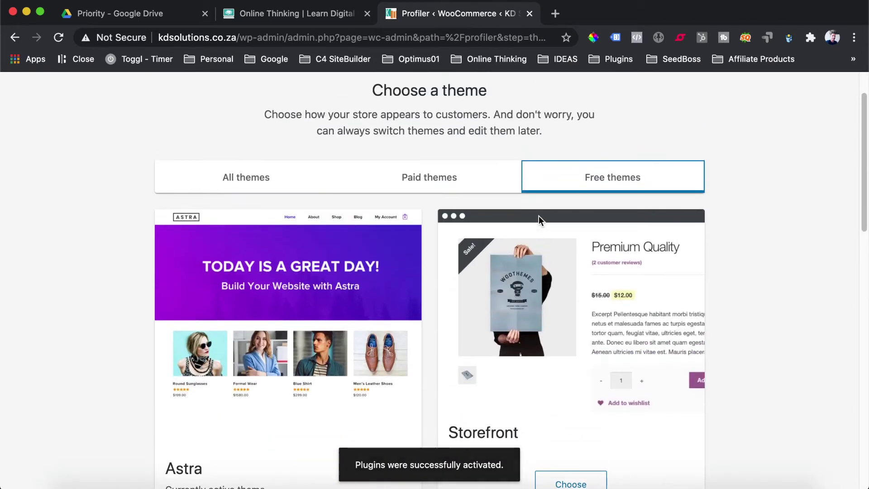
scroll(461, 196, "up", 1)
scroll(431, 214, "down", 2)
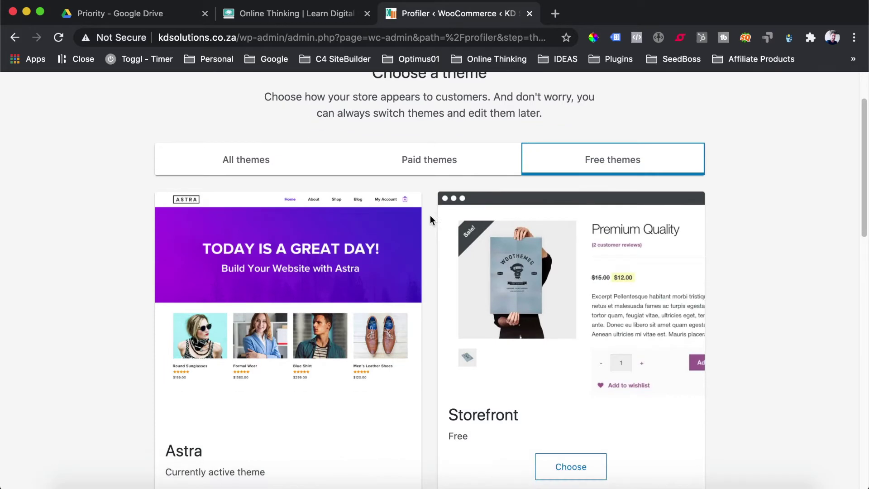
scroll(417, 230, "down", 3)
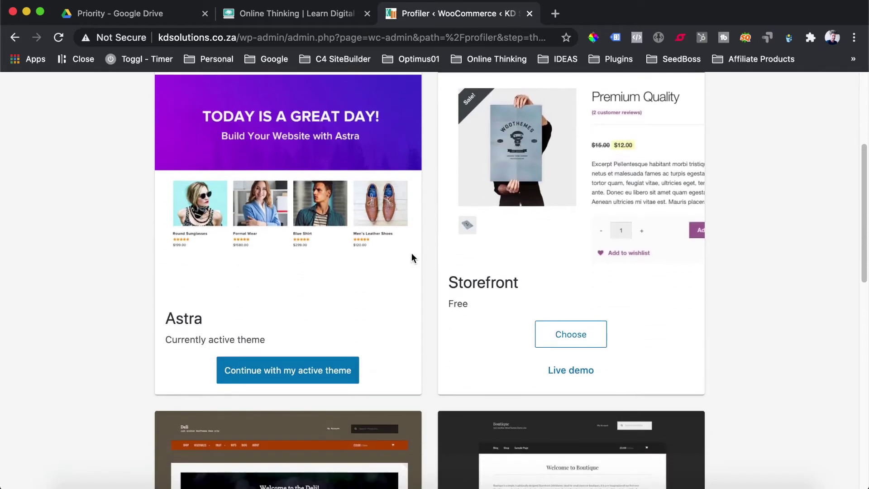
scroll(639, 213, "down", 1)
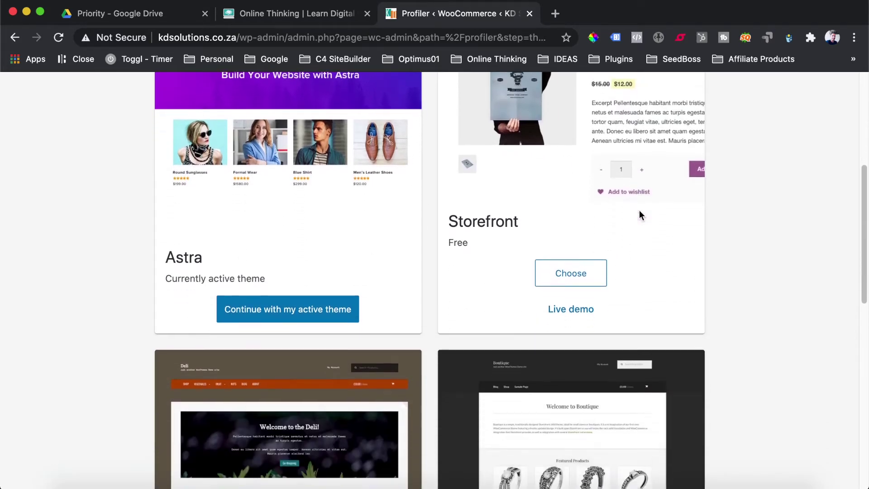
scroll(640, 213, "up", 3)
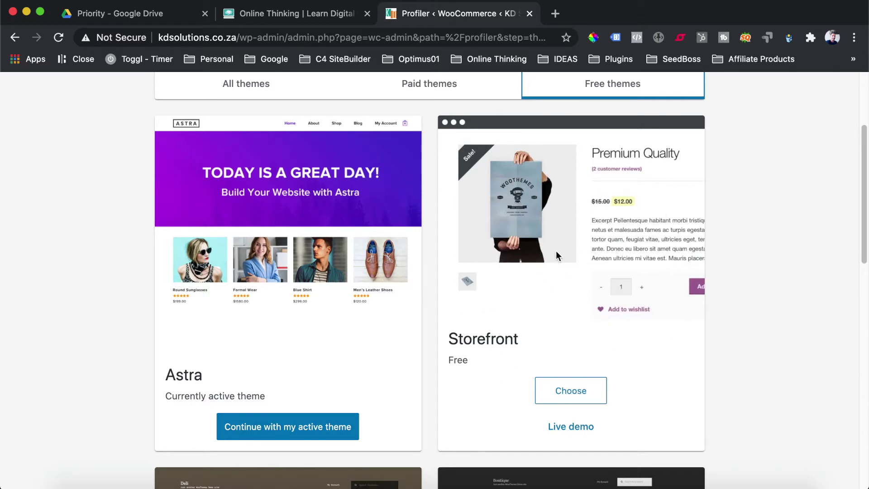
scroll(577, 257, "down", 4)
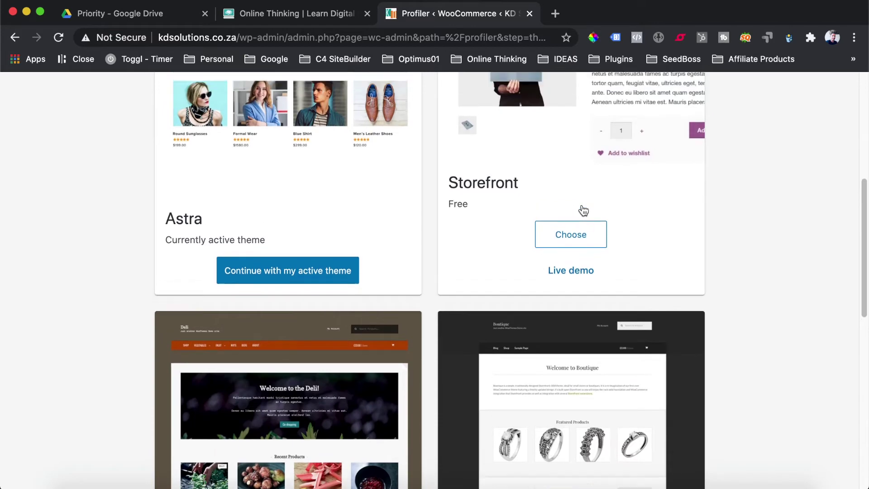
scroll(582, 210, "up", 4)
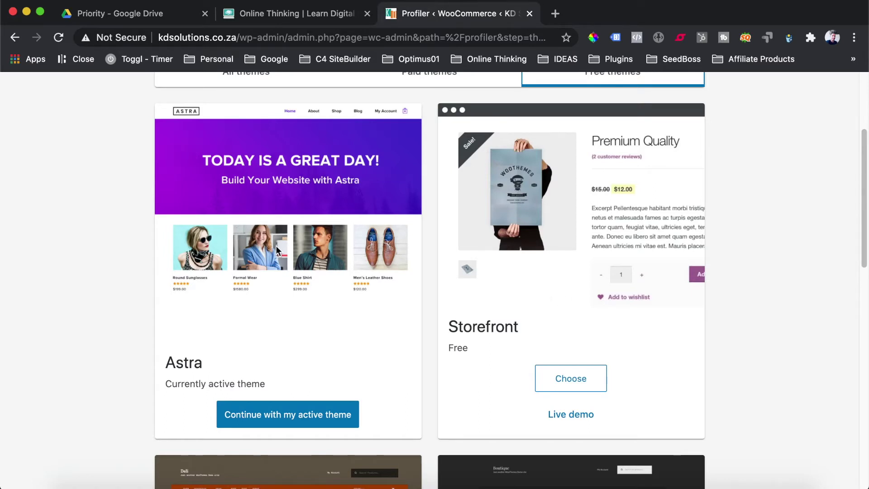
left_click(291, 413)
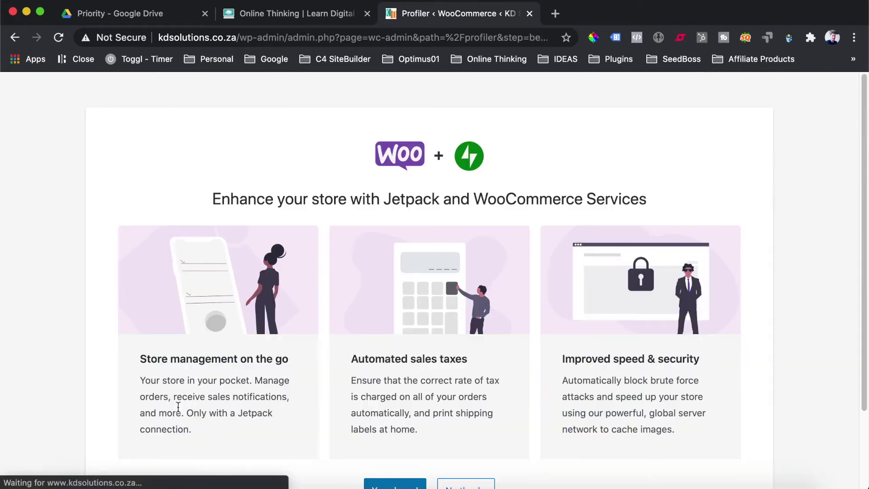
- Review the Jetpack and WooCommerce Services offer and agree to install both plugins
scroll(411, 268, "down", 3)
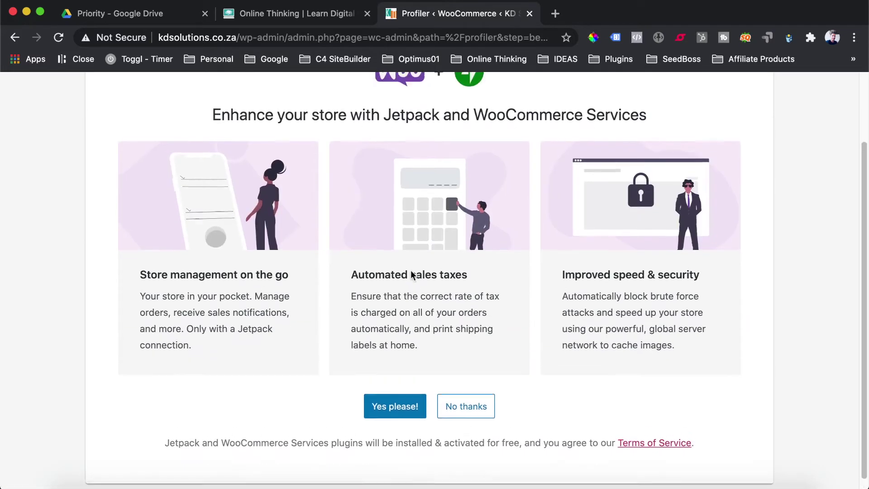
scroll(446, 286, "up", 2)
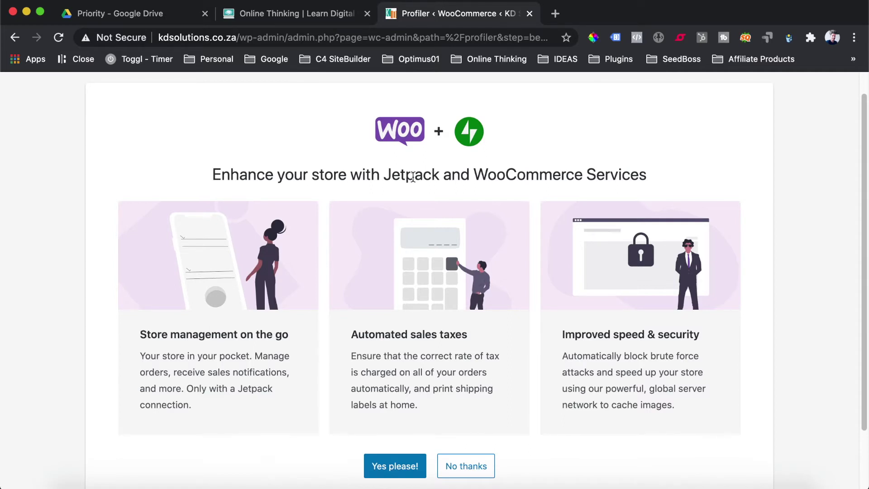
left_click(382, 465)
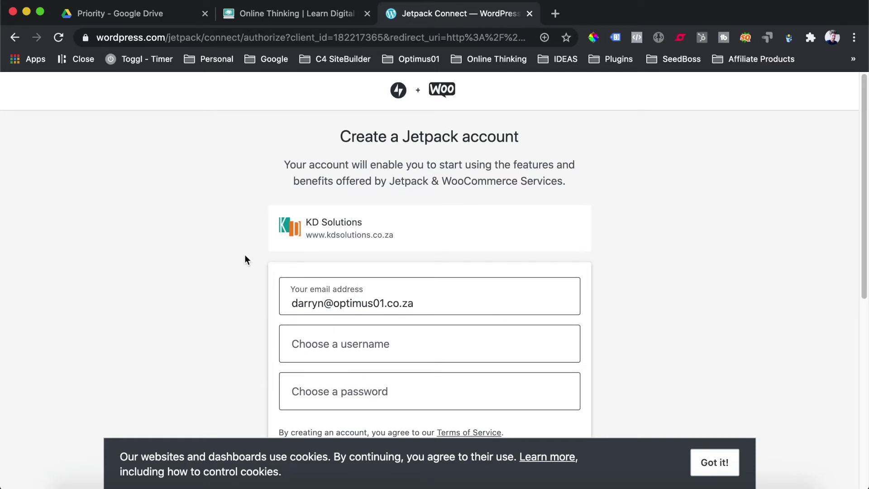
- Submit the Jetpack account form with the filled-in email address, username and password, and accept the cookie notice
scroll(245, 256, "down", 5)
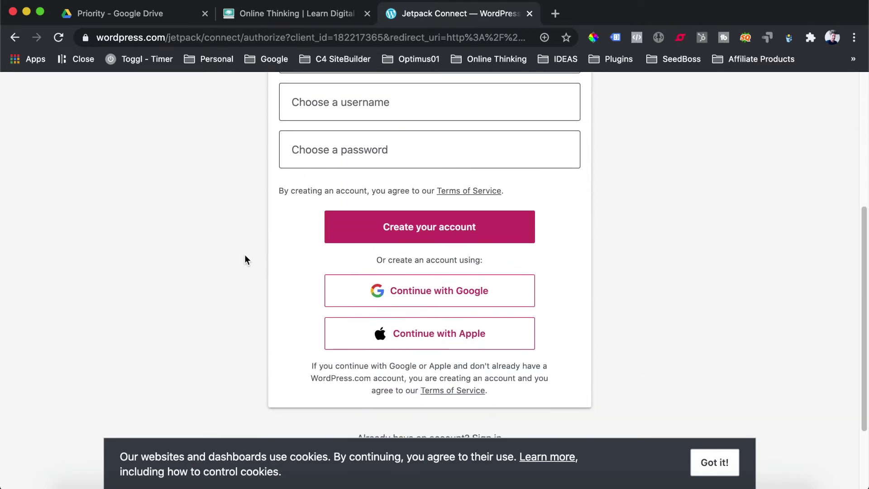
scroll(244, 259, "up", 5)
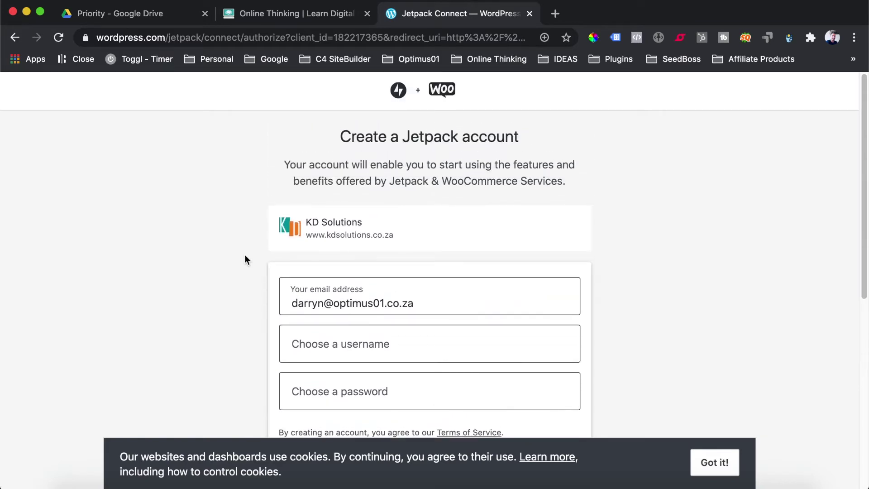
scroll(245, 256, "down", 3)
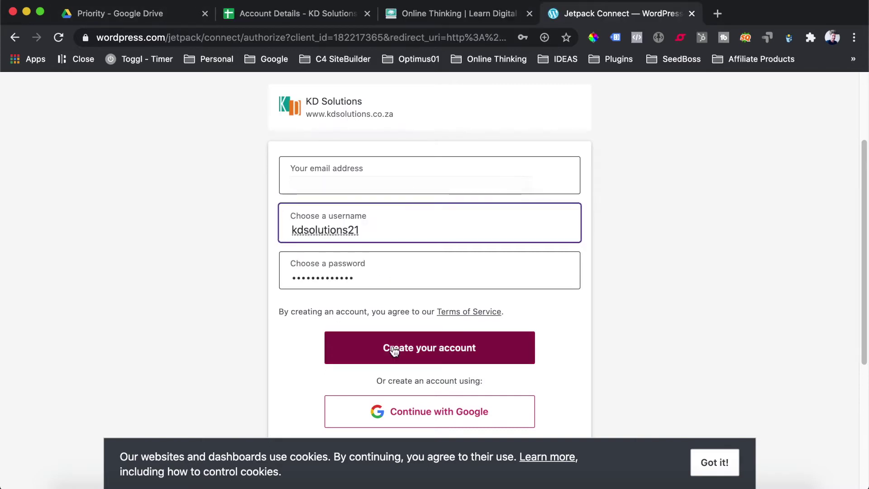
left_click(662, 182)
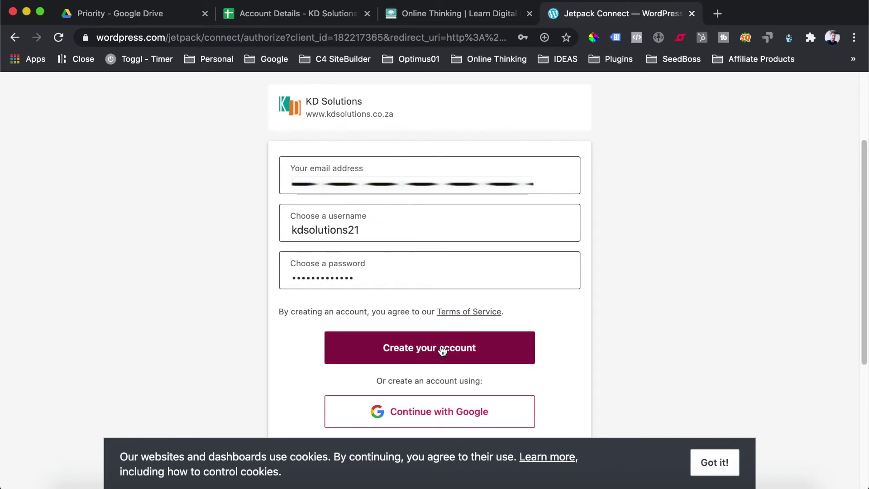
left_click(420, 351)
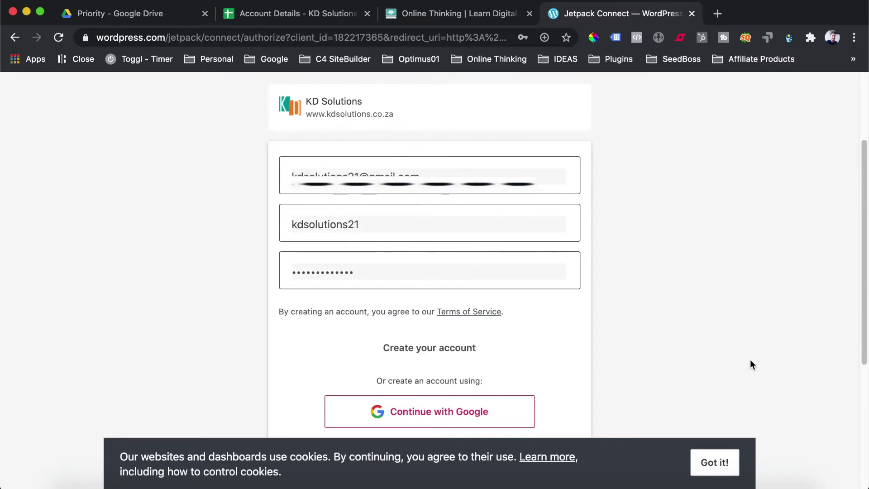
left_click(706, 466)
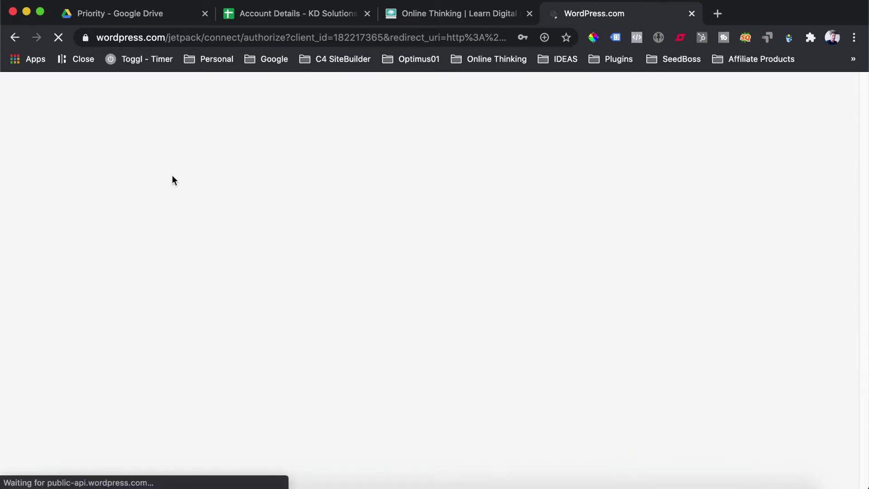
left_click(496, 259)
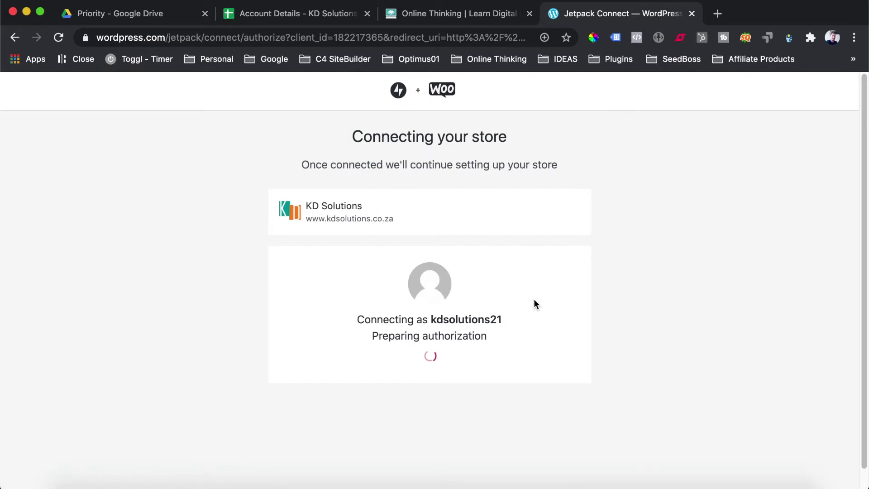
left_click(109, 37)
left_click_drag(199, 40, 235, 42)
left_click(148, 36)
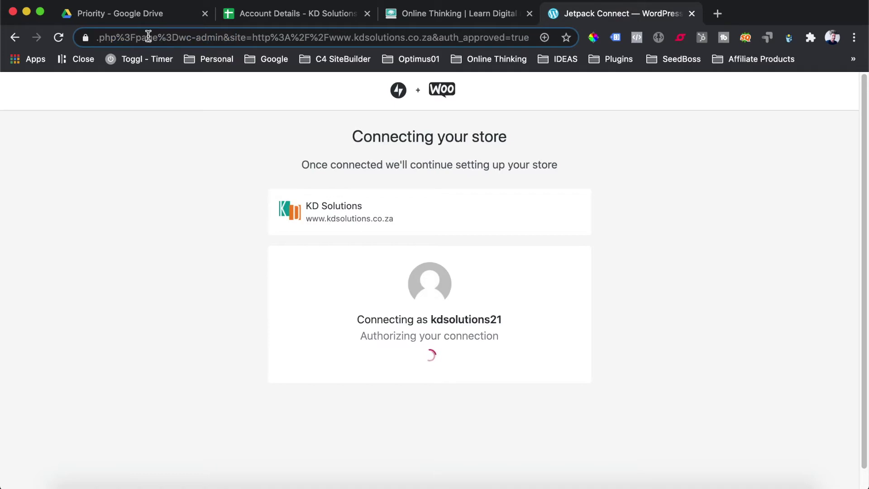
left_click(192, 201)
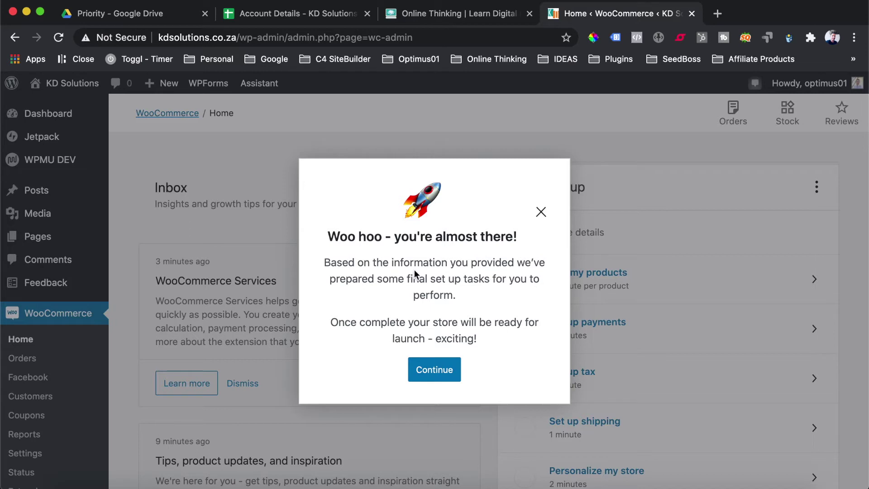
- Close the setup tasks welcome message and open the Jetpack settings in a separate browser tab
left_click(541, 212)
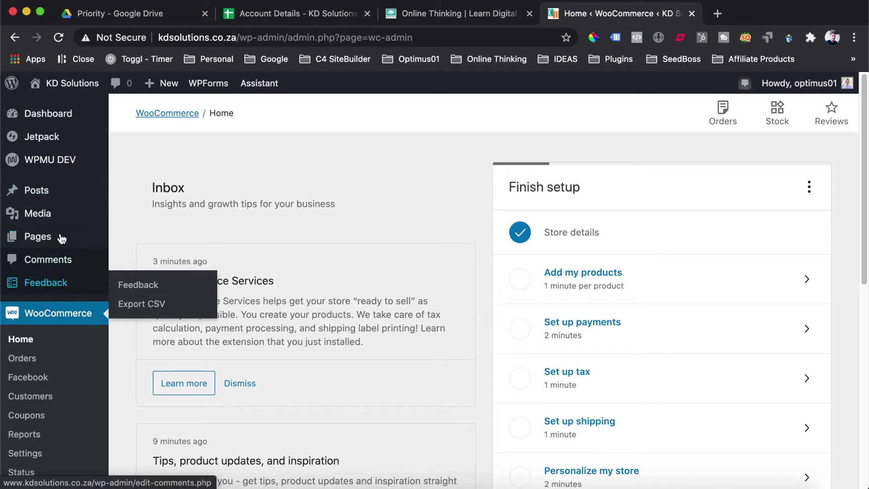
mouse_move(52, 147)
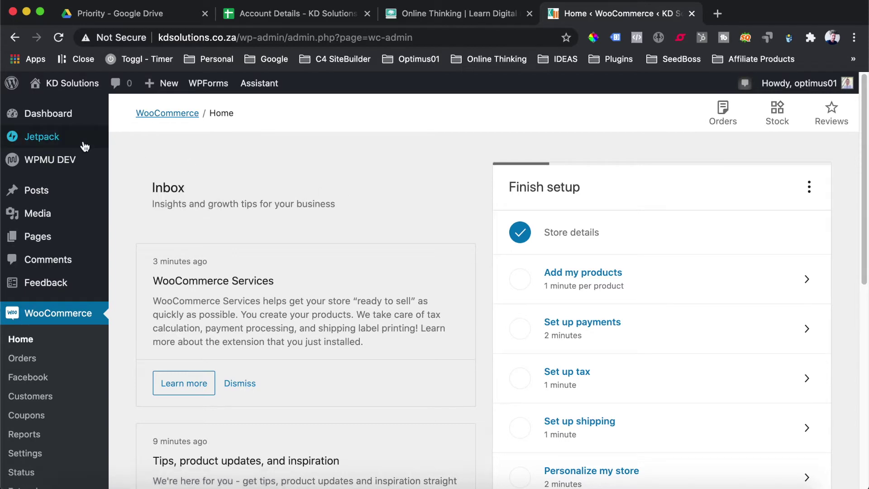
right_click(132, 158)
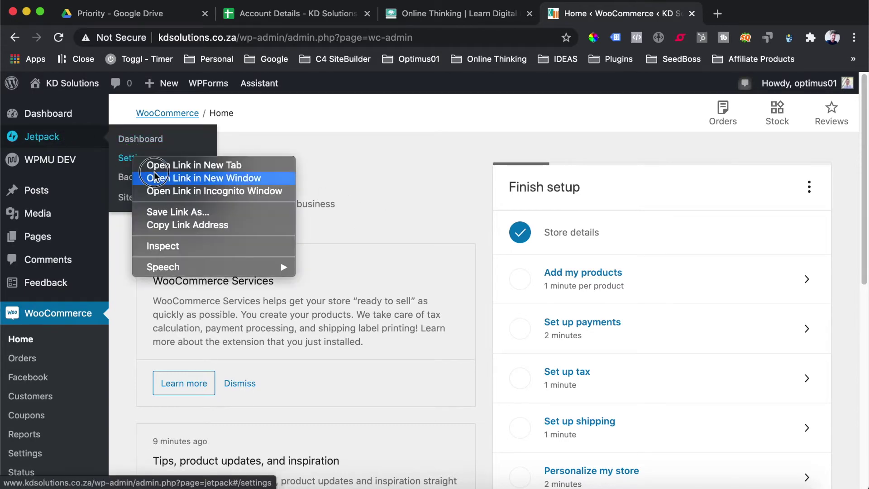
key("Escape")
left_click_drag(165, 6, 636, 22)
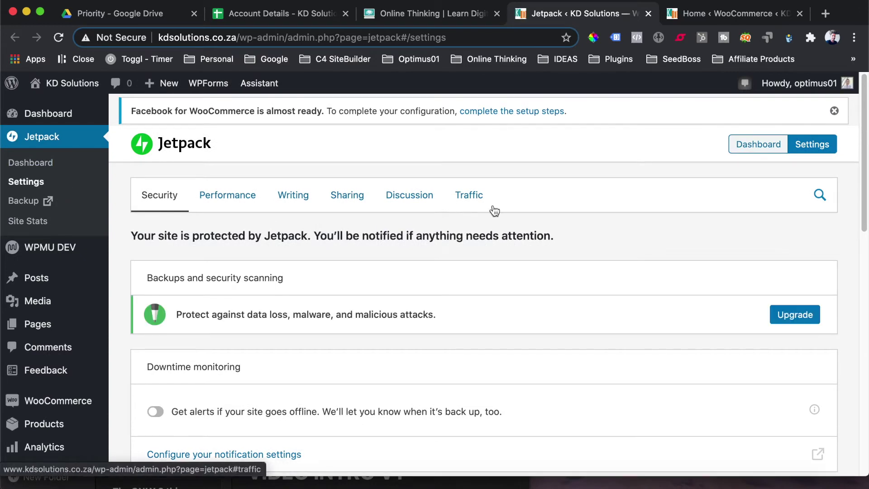
- In Jetpack's Traffic settings, expand Site stats and turn off the admin bar traffic chart and the hide smiley face image options
left_click(472, 199)
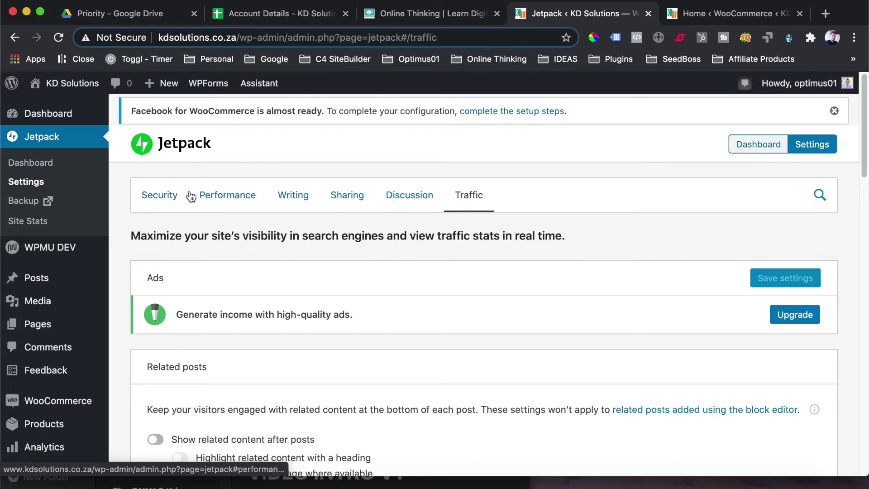
scroll(487, 223, "down", 5)
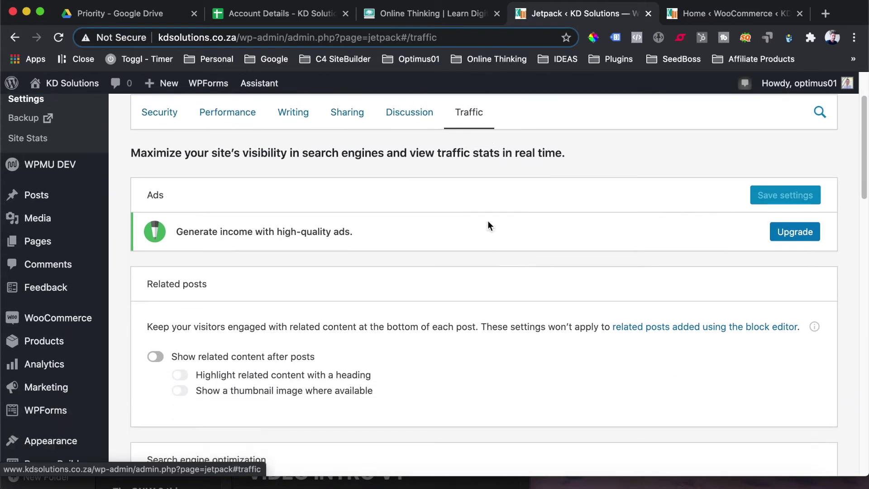
scroll(524, 163, "up", 3)
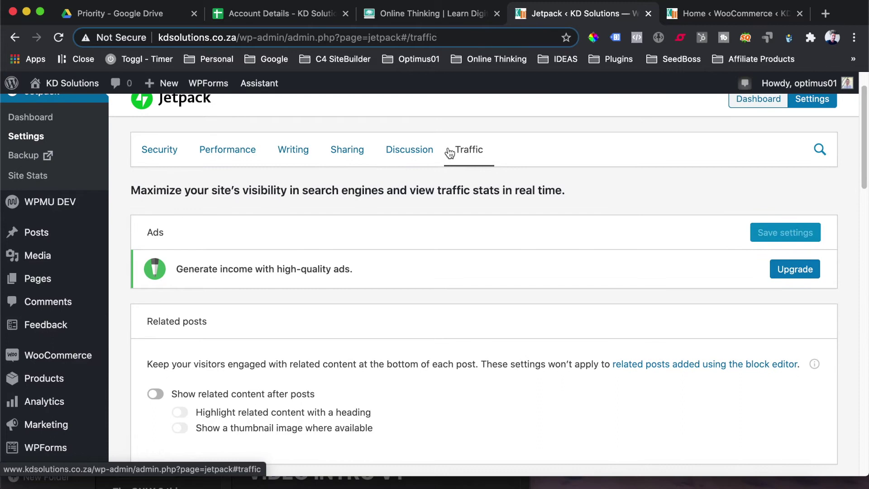
scroll(402, 265, "down", 4)
scroll(465, 259, "down", 13)
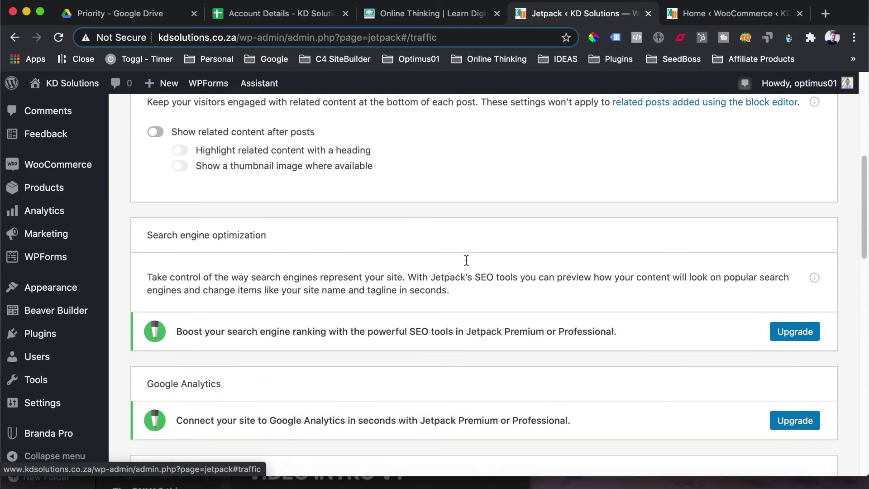
scroll(466, 266, "down", 1)
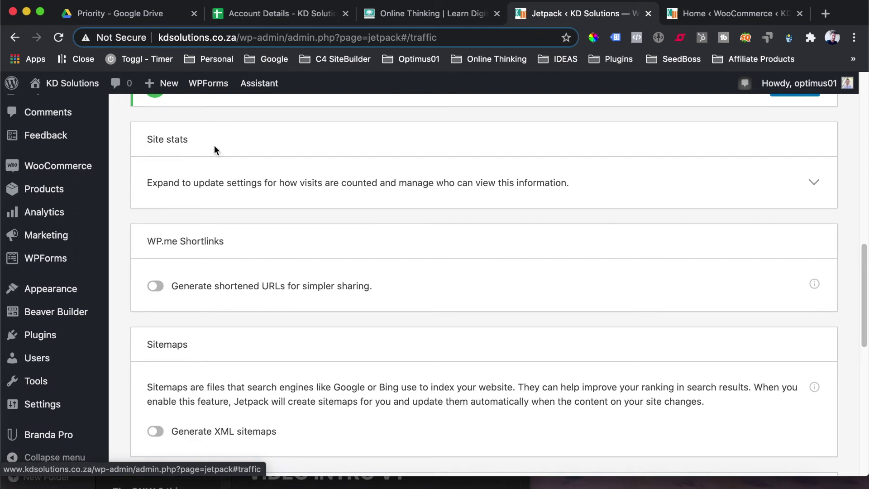
left_click(813, 182)
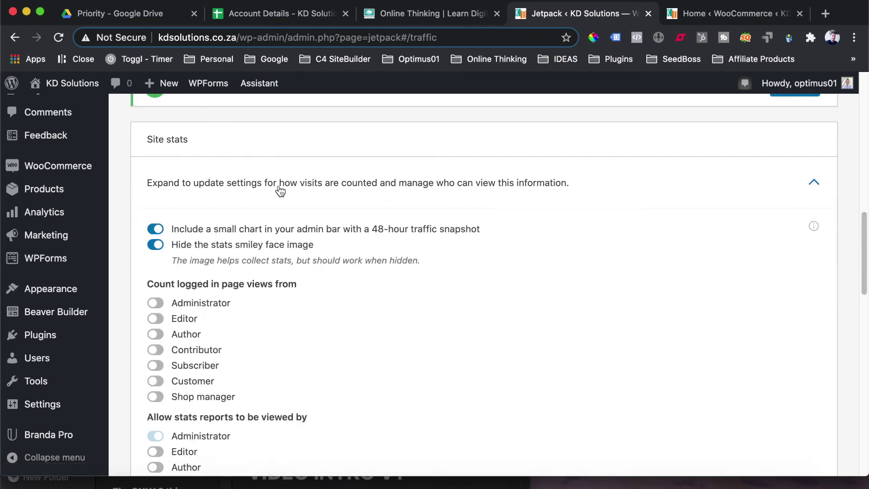
left_click(155, 231)
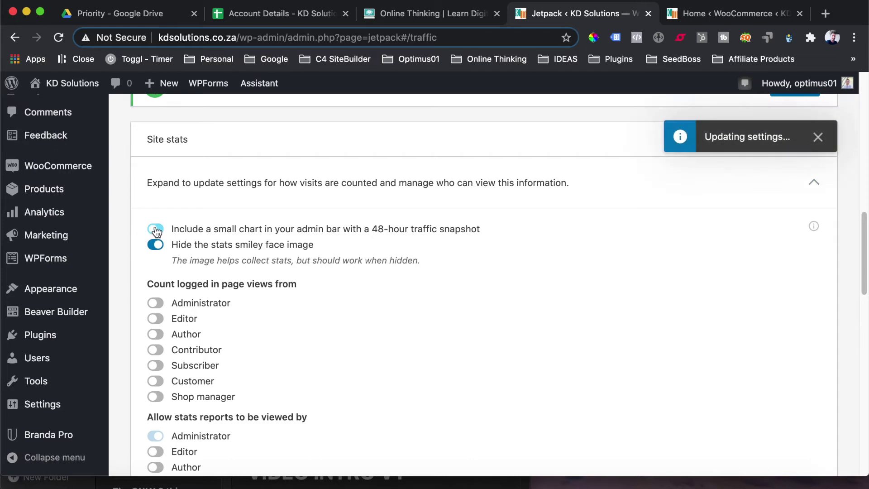
left_click(155, 246)
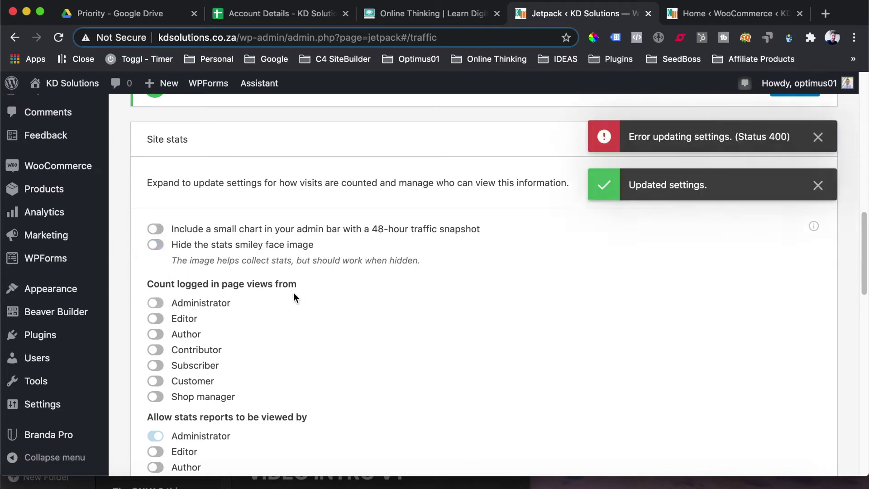
- Check the remaining site stats options, dismiss the error notice and close the Jetpack settings tab
scroll(190, 235, "down", 2)
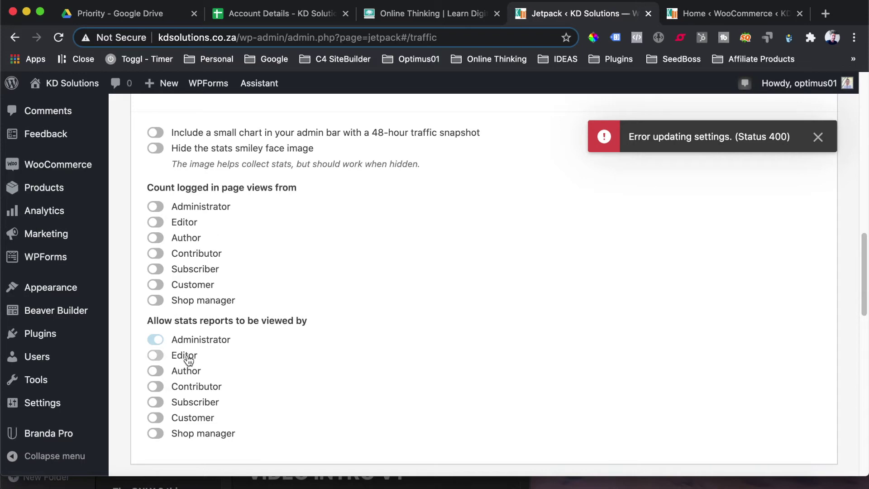
scroll(172, 307, "up", 4)
scroll(400, 305, "up", 7)
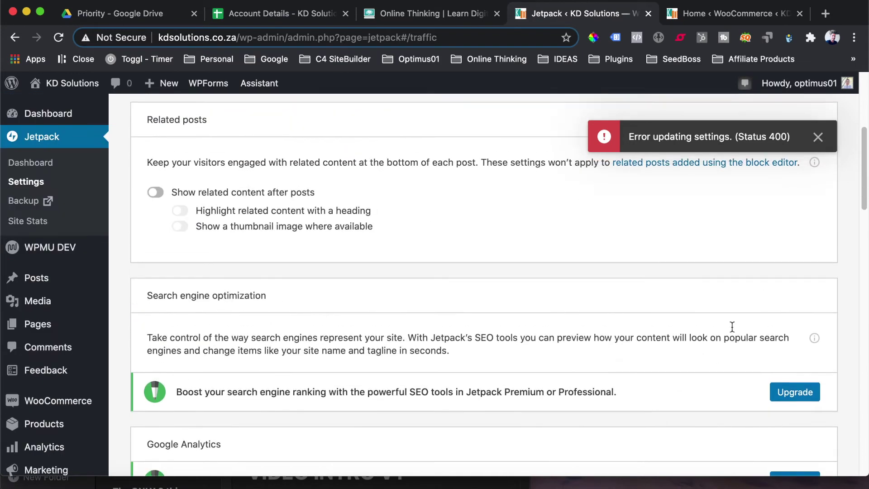
scroll(621, 235, "up", 6)
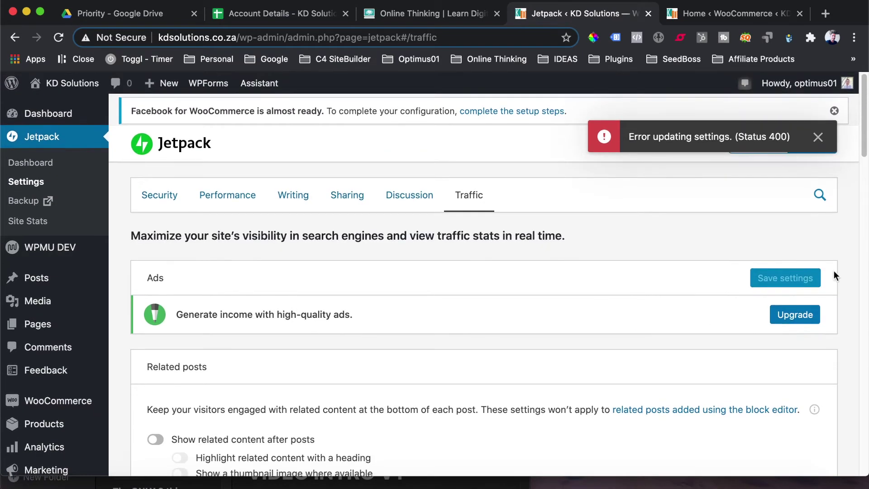
left_click(812, 140)
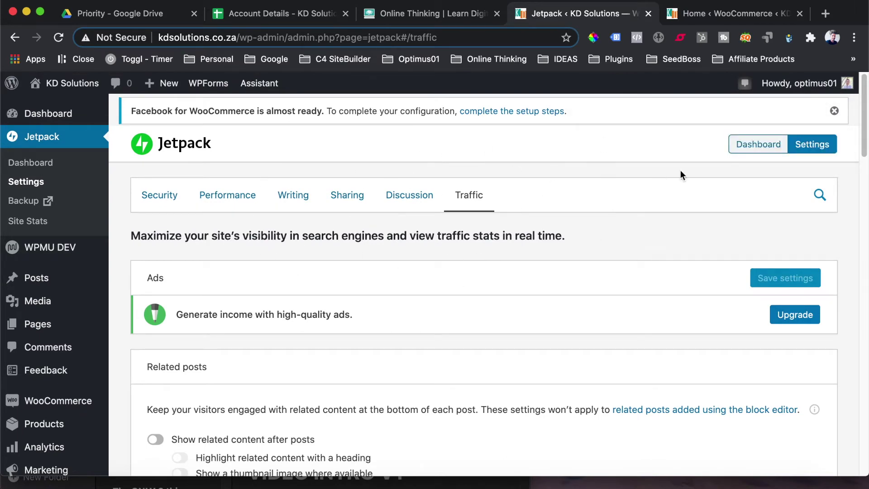
left_click(649, 15)
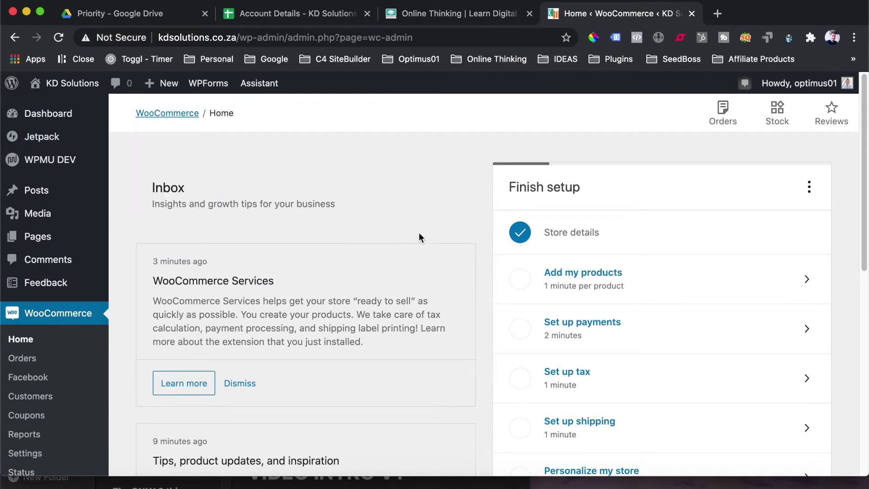
- Examine the WooCommerce home page's inbox messages, Finish setup tasks and stats overview
scroll(411, 238, "down", 3)
scroll(415, 231, "down", 10)
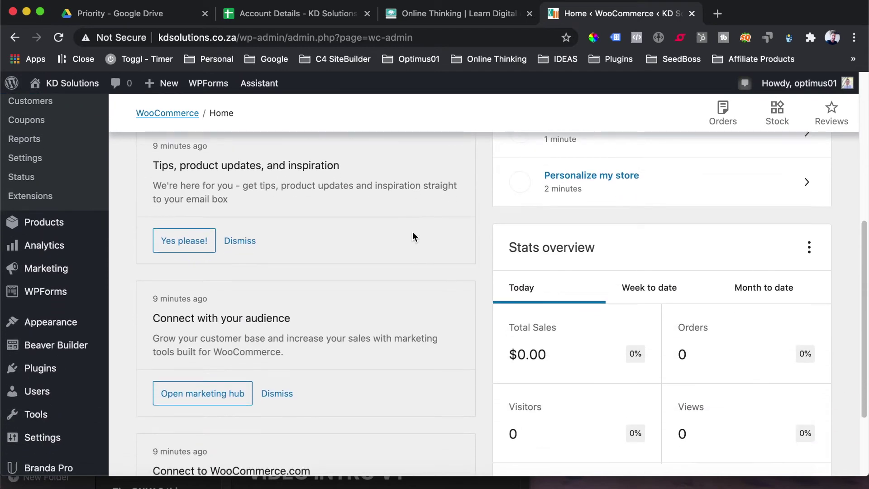
scroll(634, 308, "up", 12)
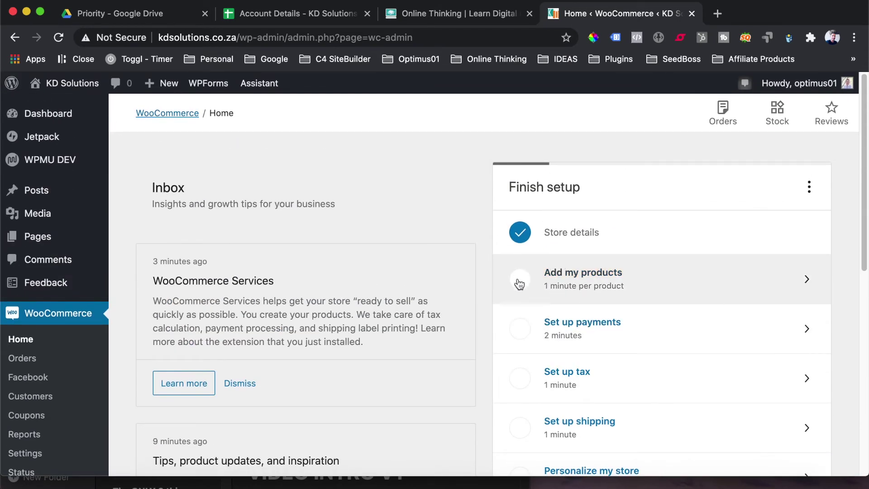
scroll(514, 281, "down", 2)
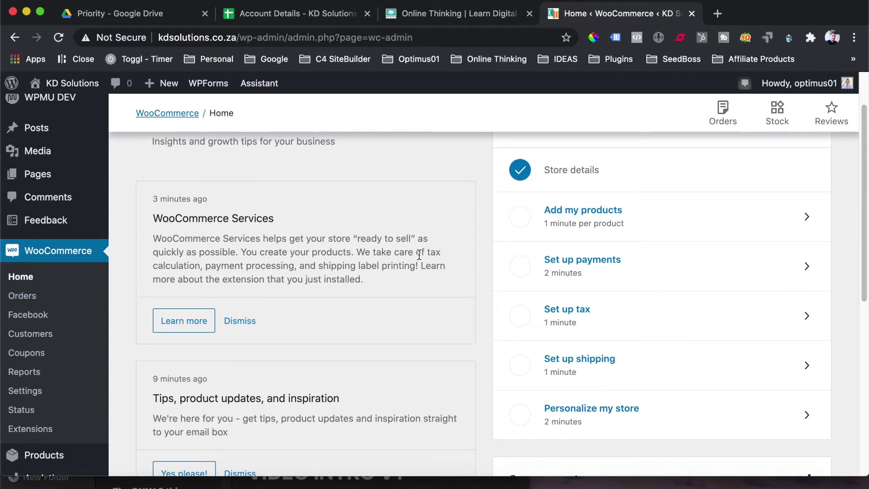
scroll(285, 267, "up", 3)
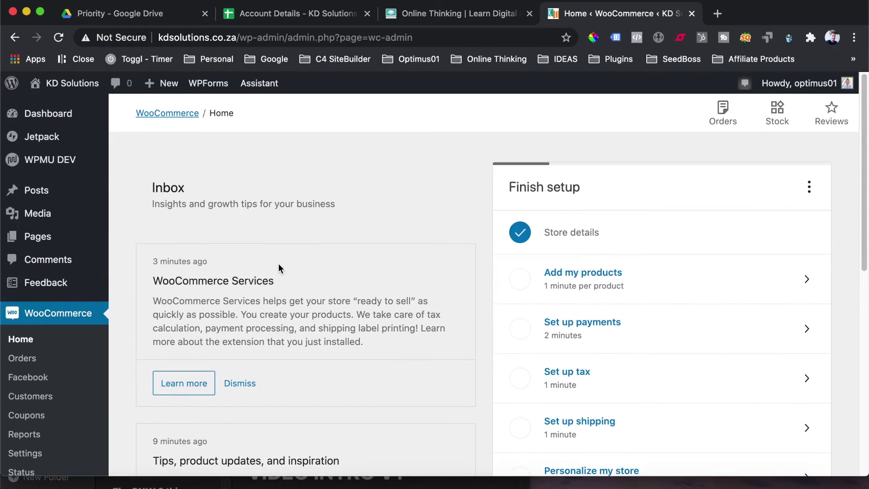
scroll(279, 263, "down", 3)
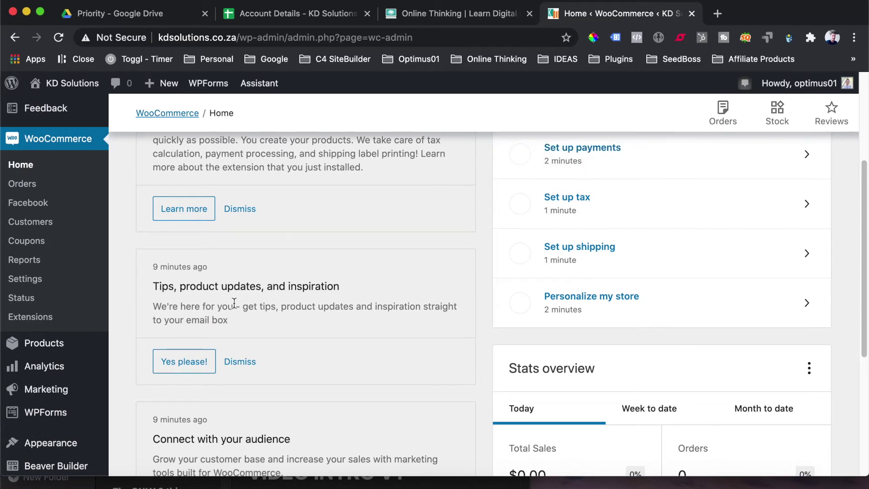
- Open the list of all products and start creating a new product
scroll(225, 313, "down", 2)
mouse_move(54, 249)
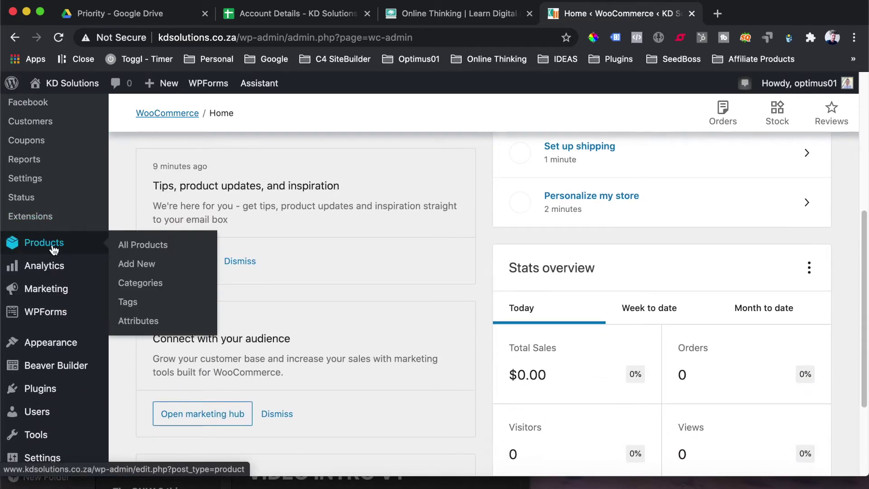
left_click(128, 248)
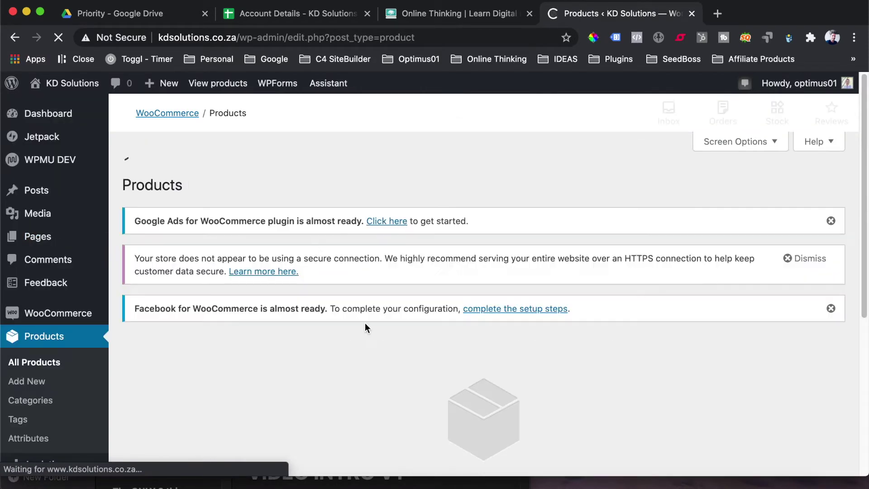
scroll(297, 186, "down", 1)
scroll(298, 185, "down", 4)
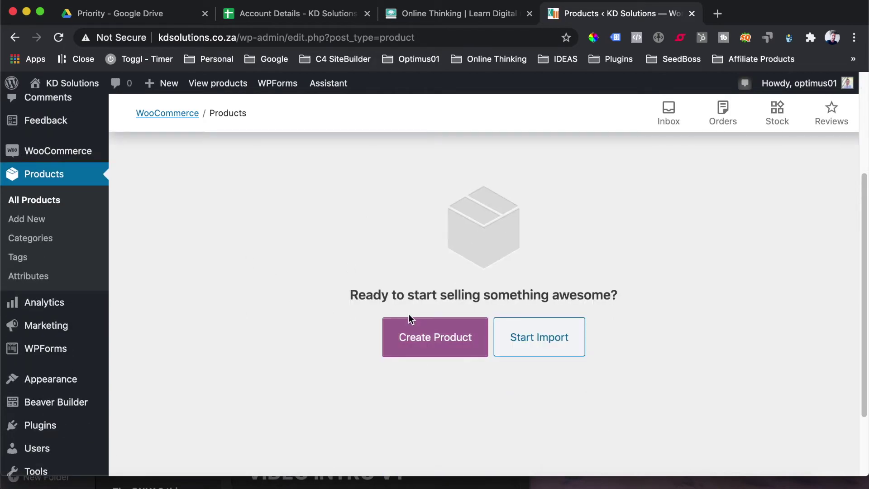
left_click(456, 344)
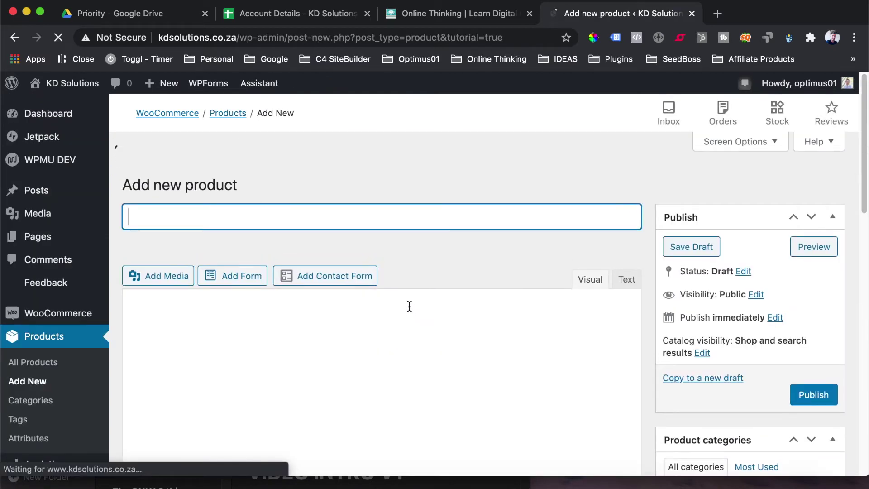
- Name the product "New Product" and dismiss the guided product tour
type("New")
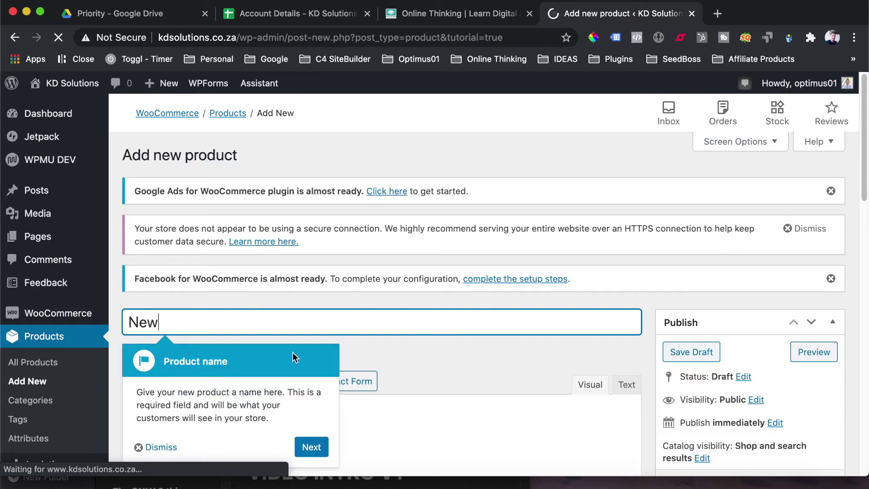
scroll(352, 278, "down", 3)
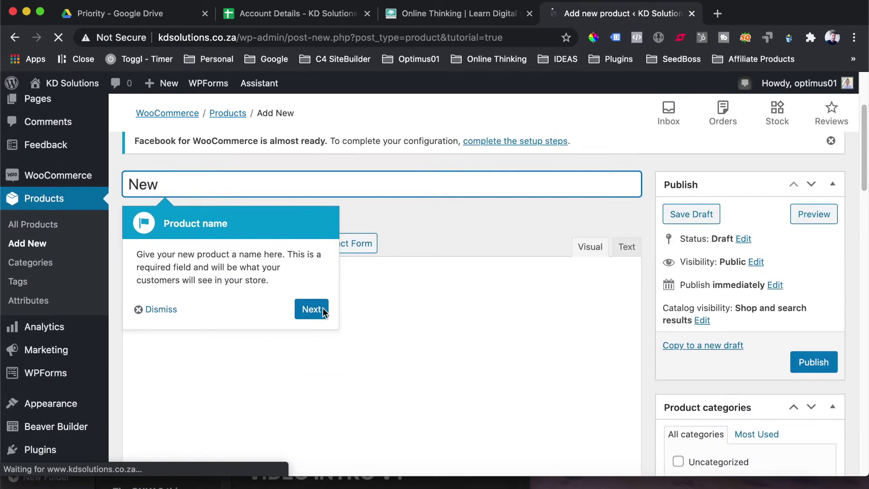
left_click(318, 311)
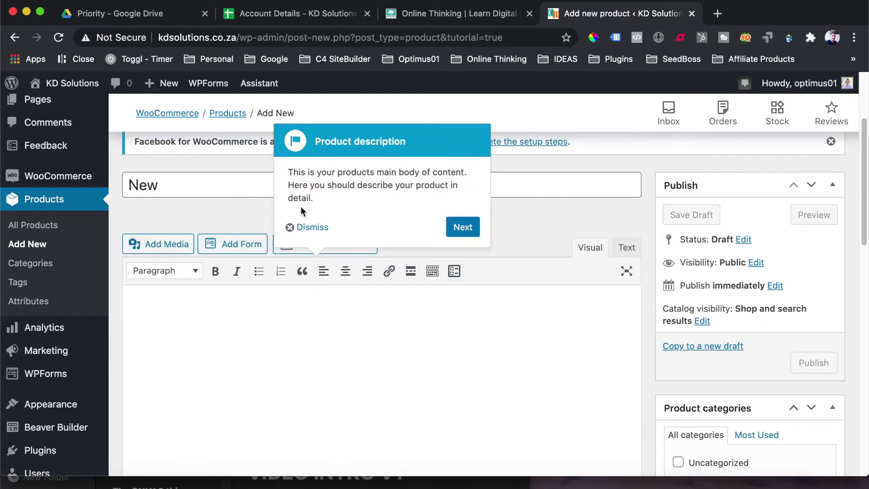
left_click(312, 226)
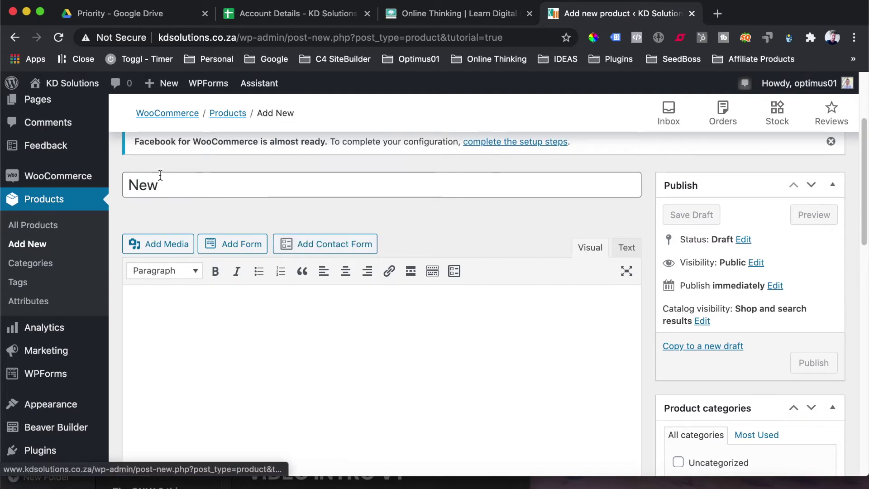
left_click(181, 185)
type("P")
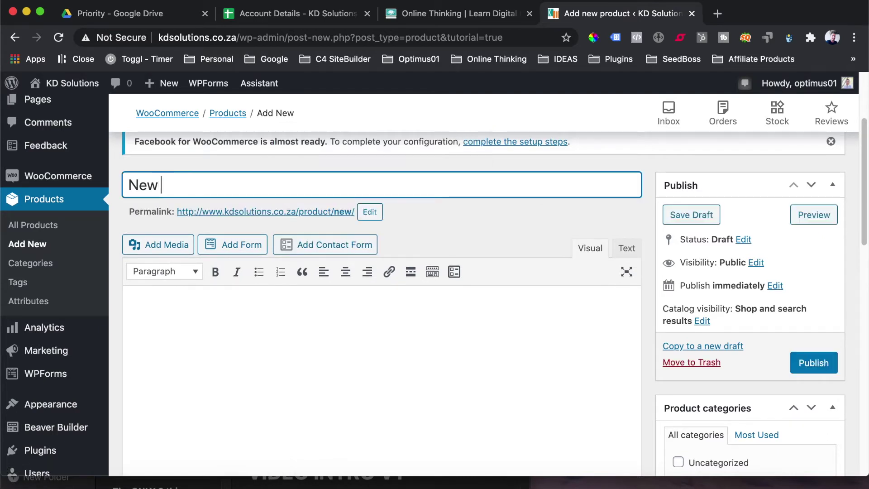
type("roduct")
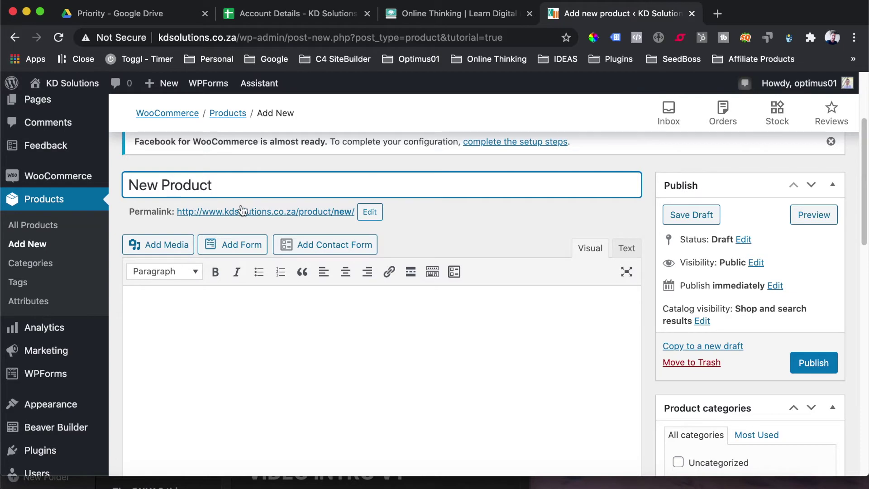
- Look through the new product form's description, product data, category and tag sections
scroll(268, 306, "down", 3)
scroll(268, 305, "down", 6)
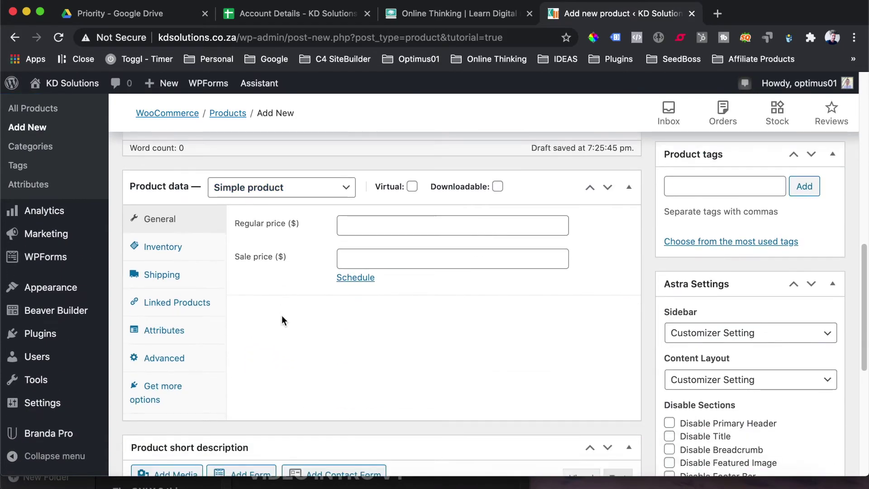
scroll(281, 315, "up", 3)
scroll(315, 290, "up", 4)
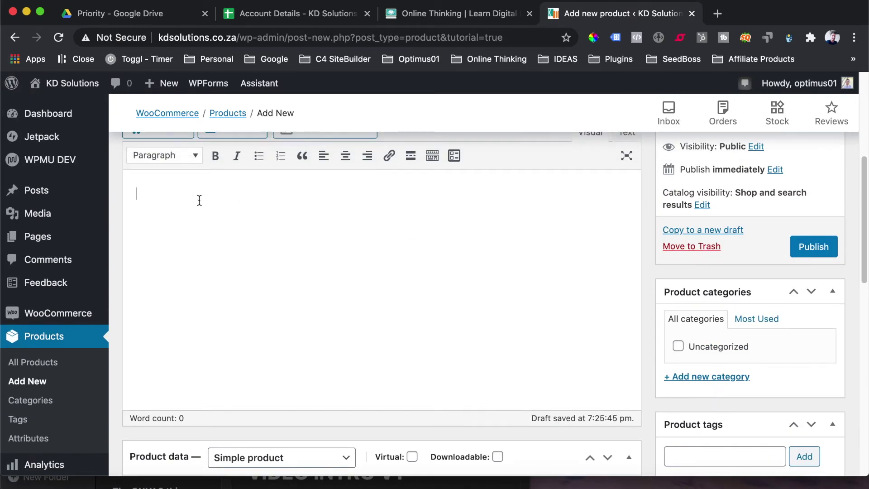
scroll(353, 272, "up", 2)
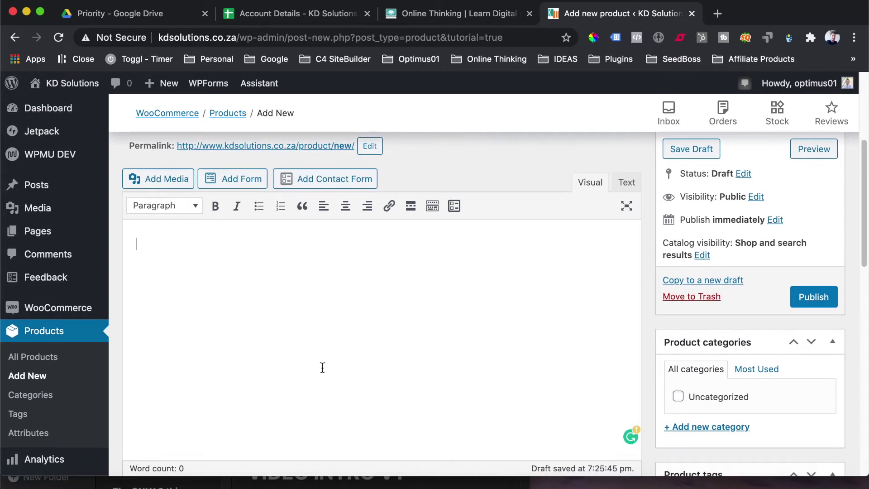
- Collapse the Product data and Product short description boxes and move Product data below the short description
scroll(254, 244, "down", 3)
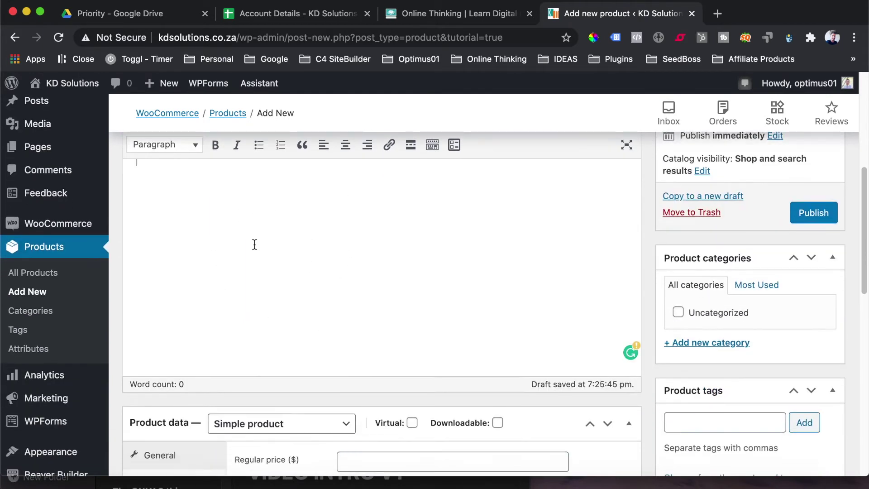
scroll(254, 245, "down", 10)
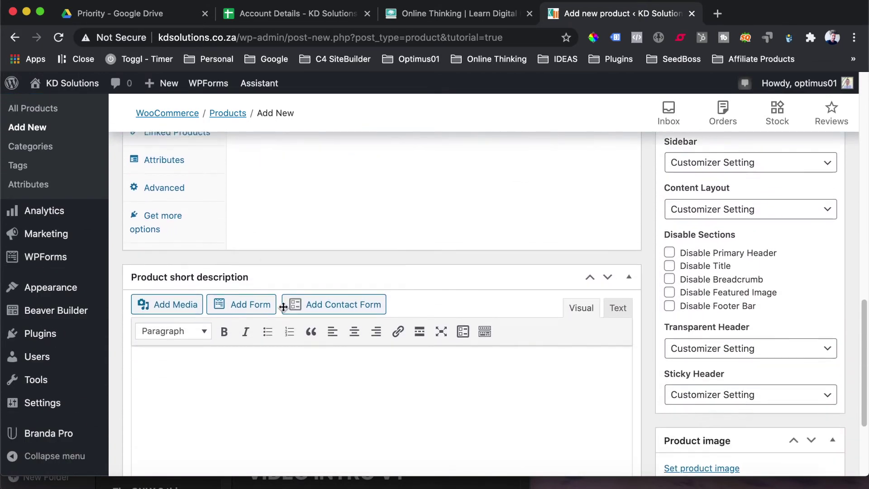
scroll(214, 364, "down", 2)
scroll(335, 369, "up", 7)
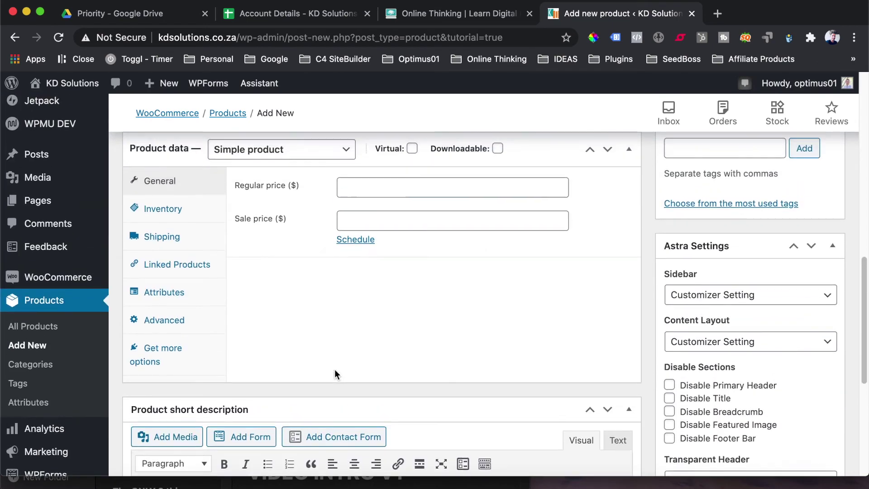
left_click_drag(470, 462, 487, 199)
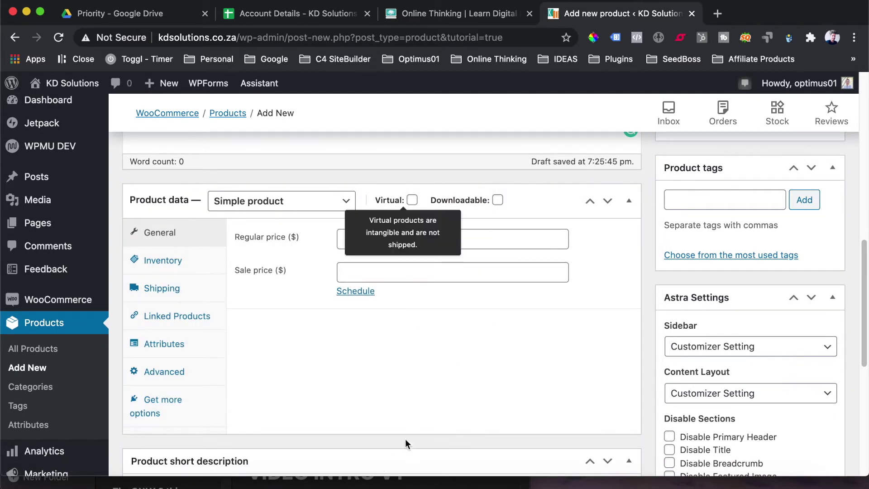
left_click_drag(401, 444, 375, 192)
scroll(541, 176, "down", 1)
left_click(548, 170)
left_click(529, 228)
left_click_drag(505, 173, 522, 235)
- Enter "Main Product Description" as the product's main description
scroll(475, 334, "up", 10)
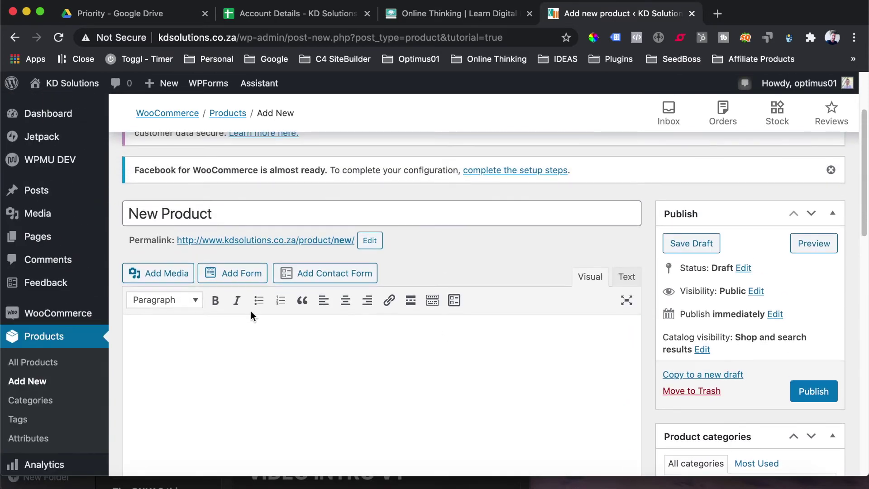
left_click(265, 370)
type("Main Product ")
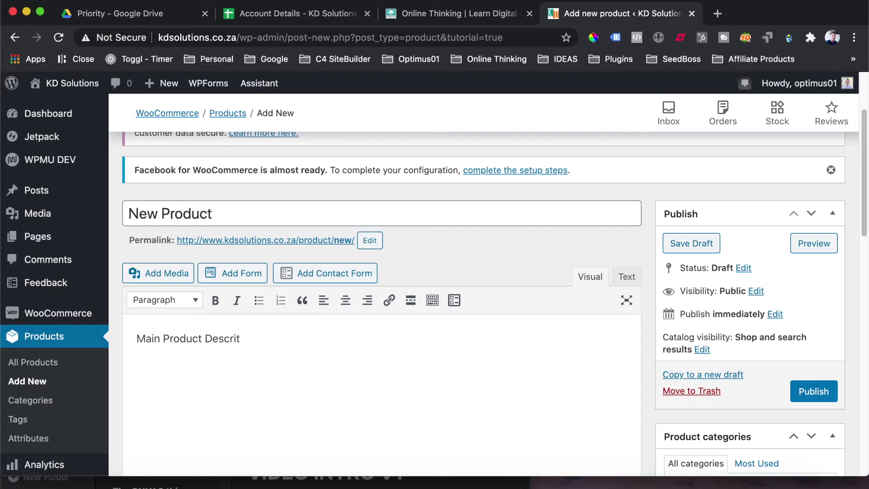
type("Description")
- Expand the Product short description box and enter "Short Product Description" in its Text editor
scroll(286, 423, "down", 7)
left_click_drag(271, 274, 250, 289)
left_click(246, 276)
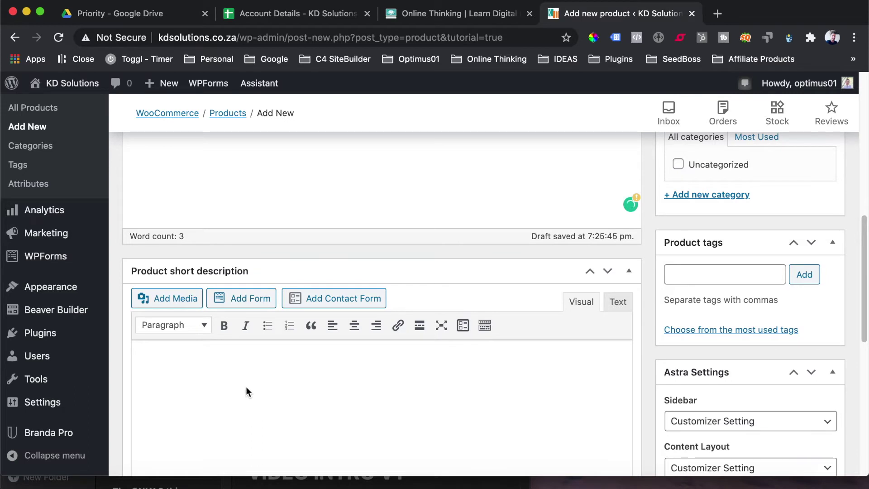
scroll(238, 374, "down", 2)
type("Shor")
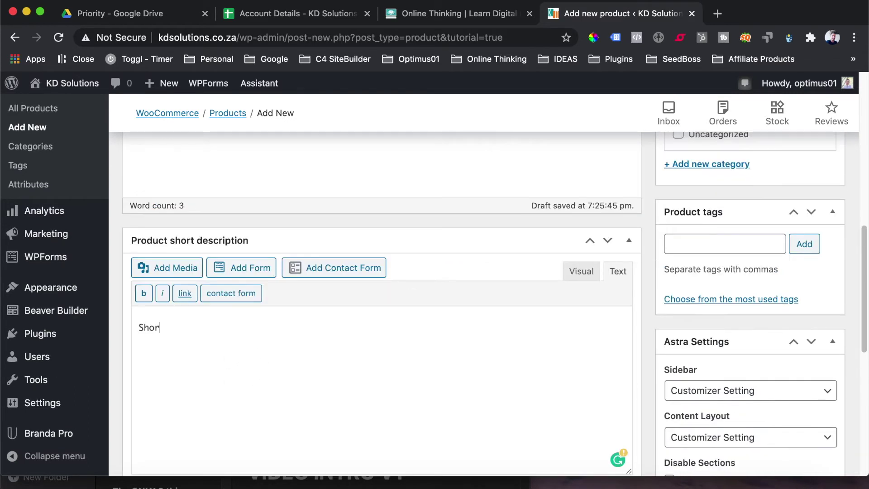
type("t Product Description")
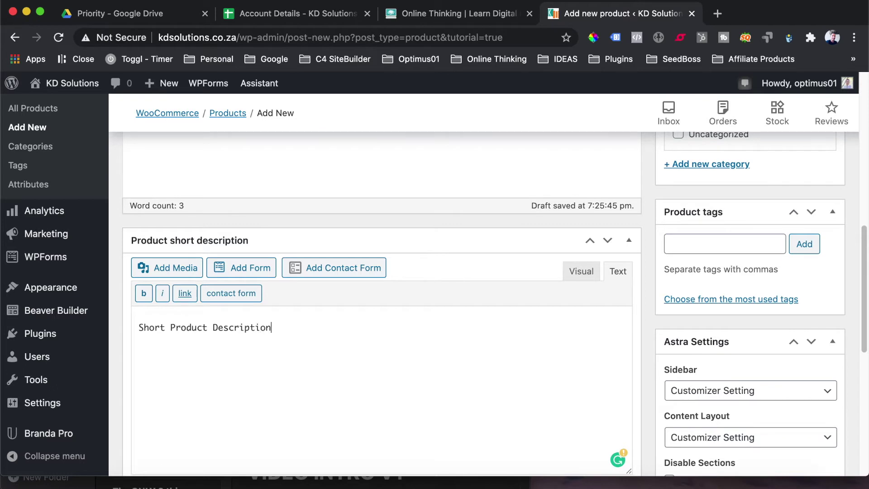
left_click(581, 271)
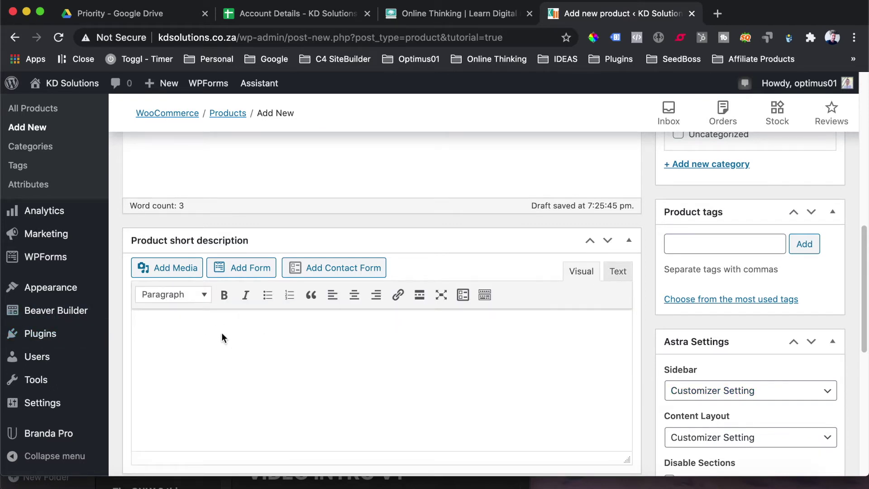
left_click(618, 271)
left_click(274, 319)
- Expand the Product data box, look over the product types and keep Simple product selected
scroll(413, 353, "up", 10)
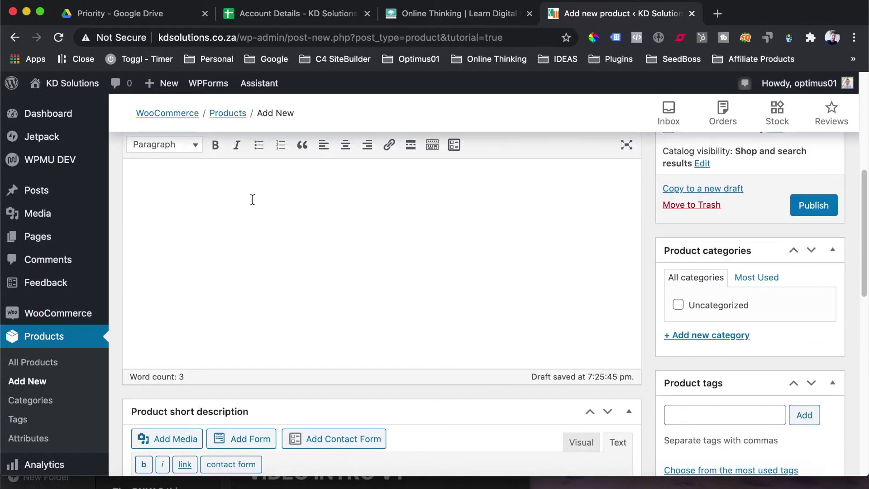
scroll(396, 266, "down", 10)
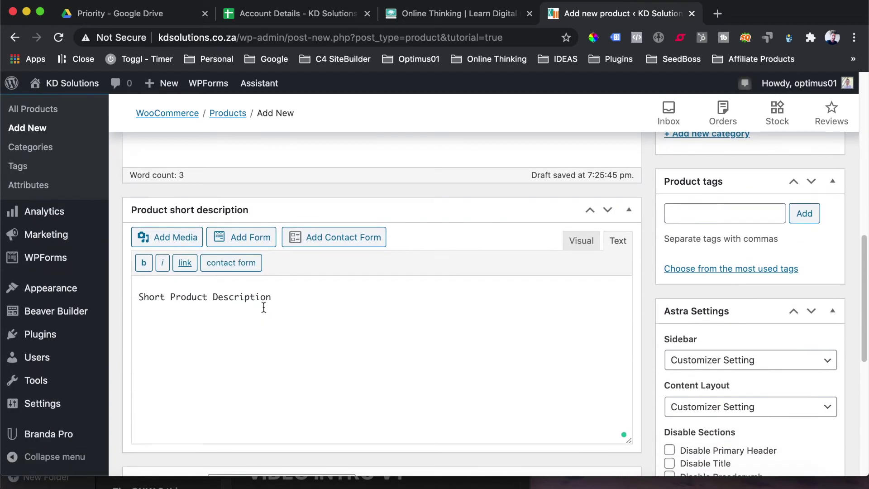
scroll(394, 296, "down", 3)
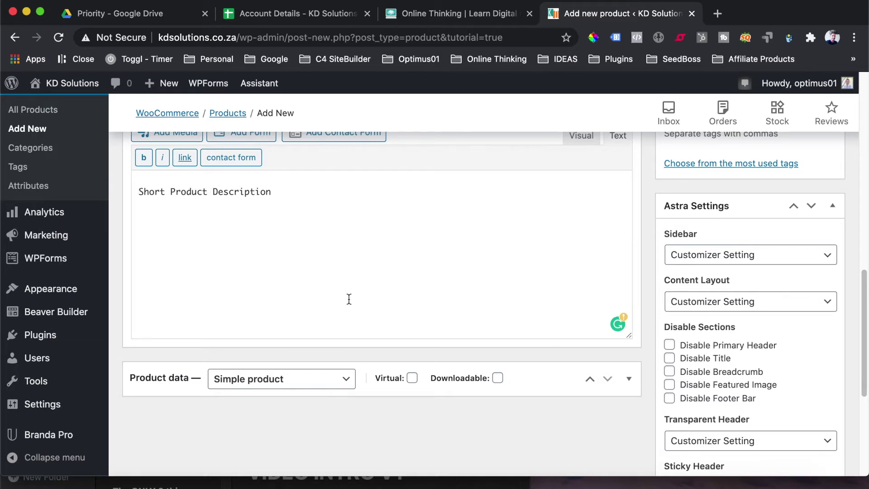
scroll(468, 267, "up", 3)
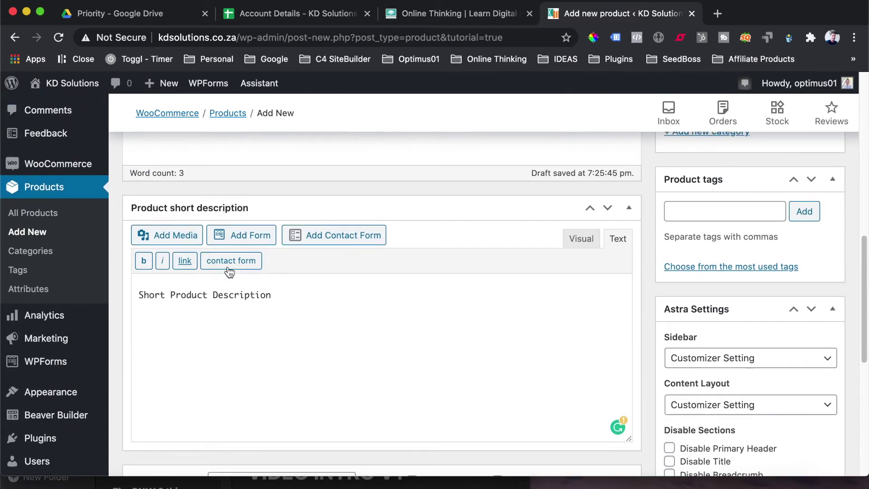
scroll(273, 216, "up", 2)
scroll(408, 421, "down", 6)
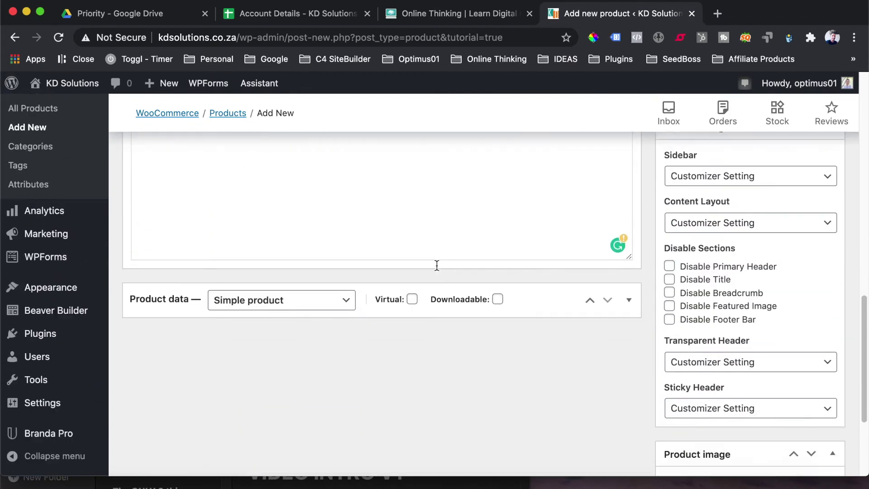
scroll(181, 274, "down", 2)
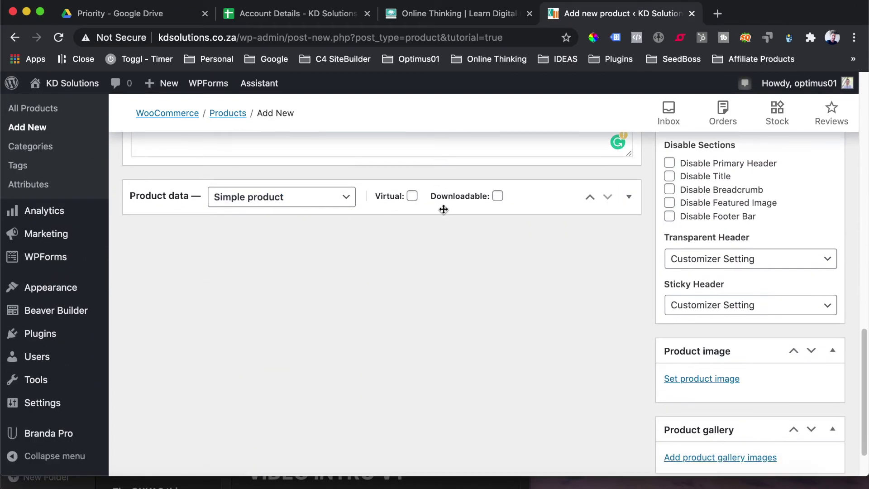
left_click(539, 201)
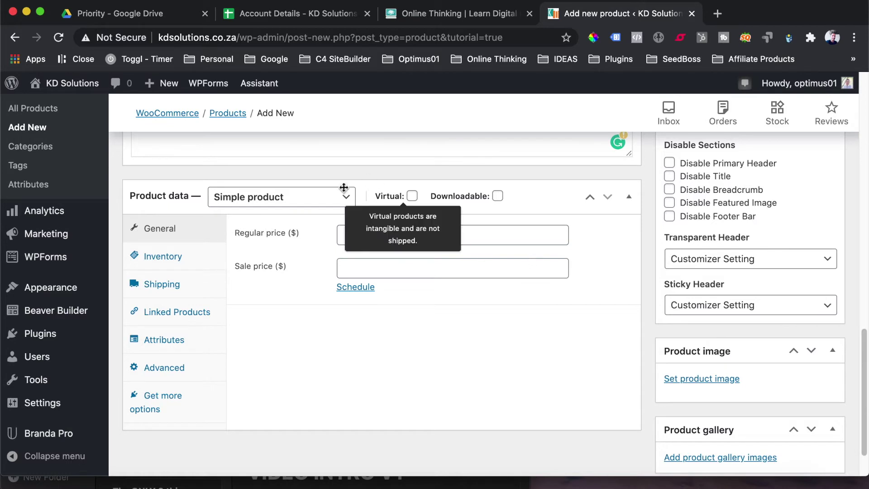
left_click(340, 198)
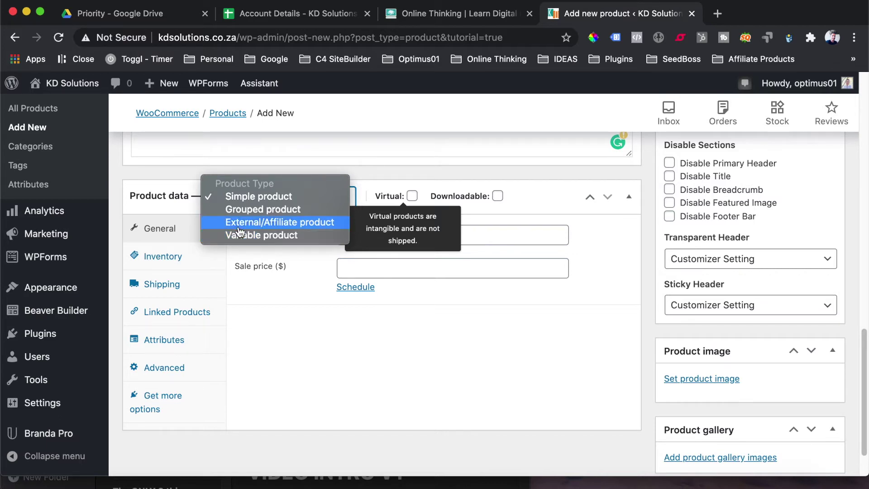
left_click(238, 196)
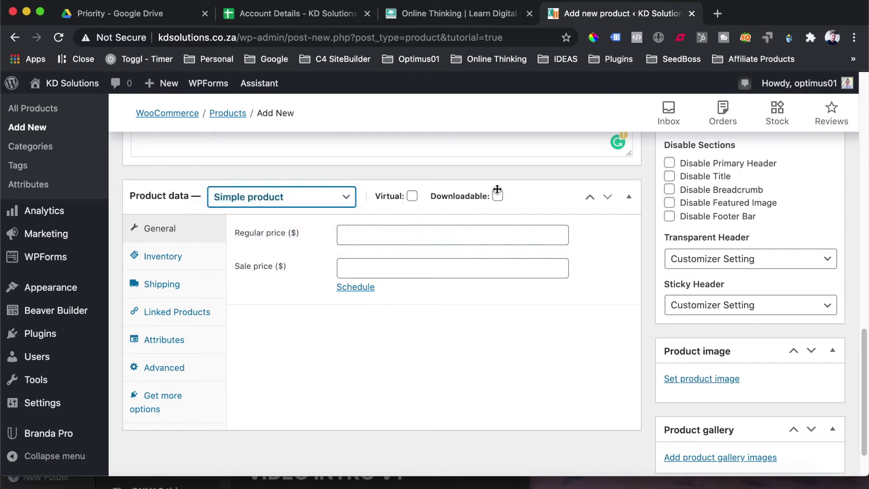
- Check how the Virtual option affects the Shipping settings, mark the product as virtual and return to the General settings
mouse_move(414, 199)
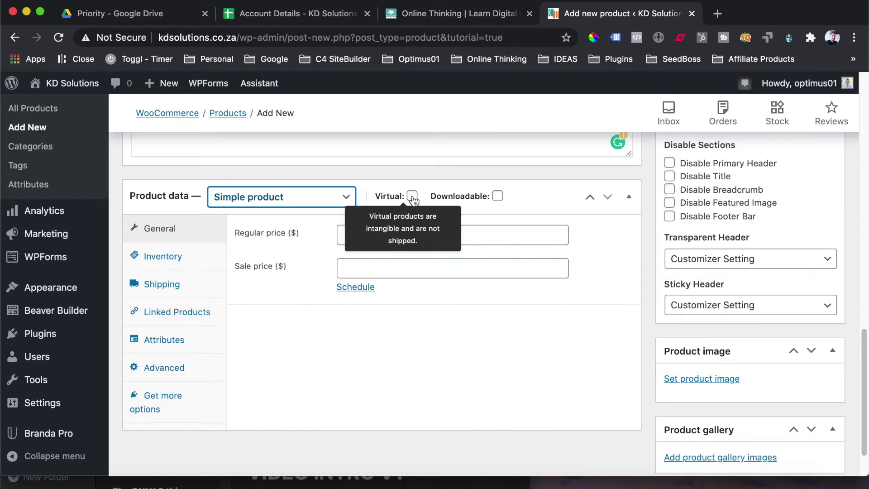
left_click(413, 197)
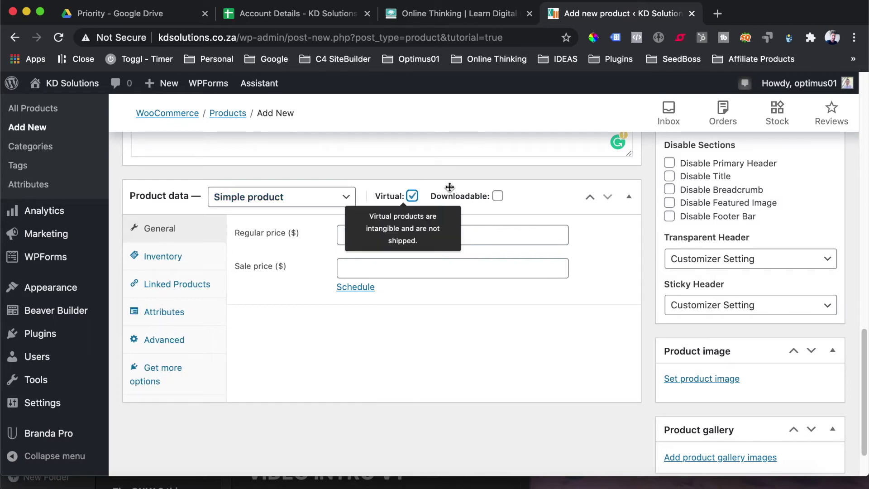
left_click(412, 198)
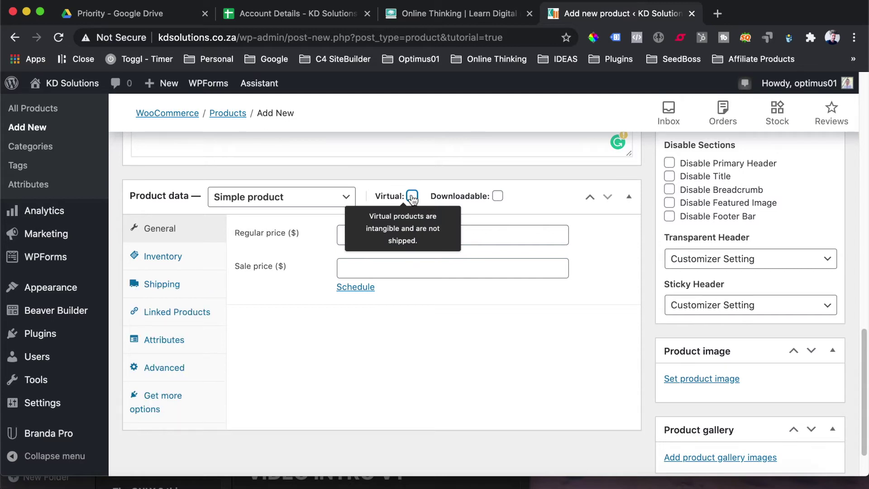
left_click(208, 283)
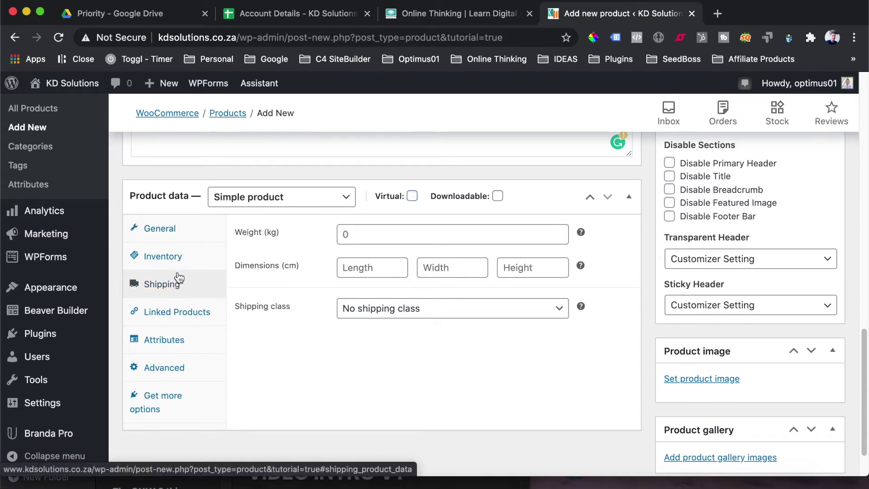
left_click(412, 199)
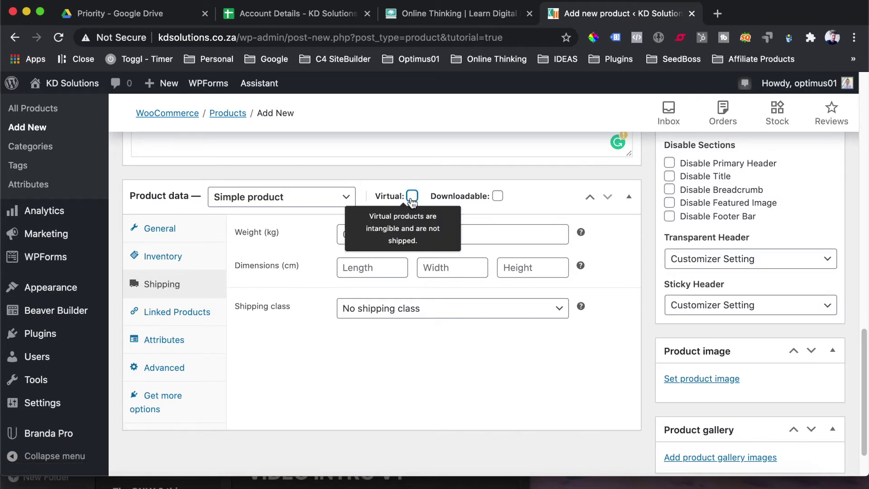
left_click(412, 197)
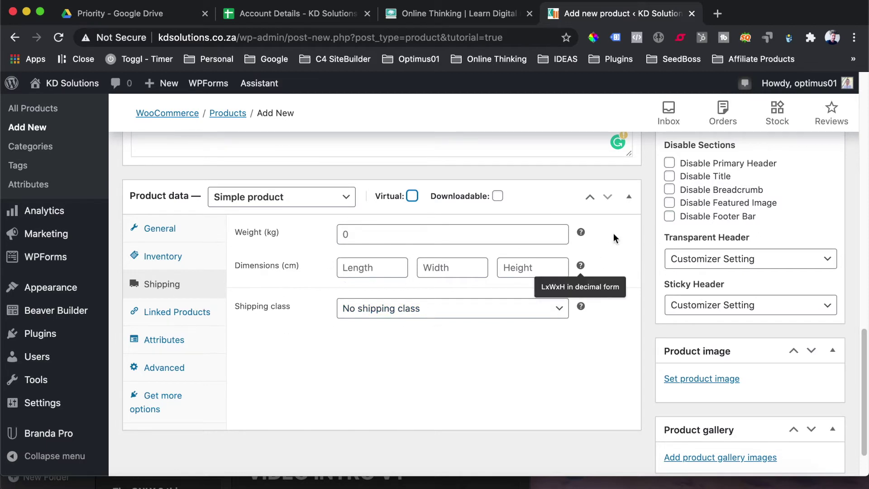
left_click(412, 196)
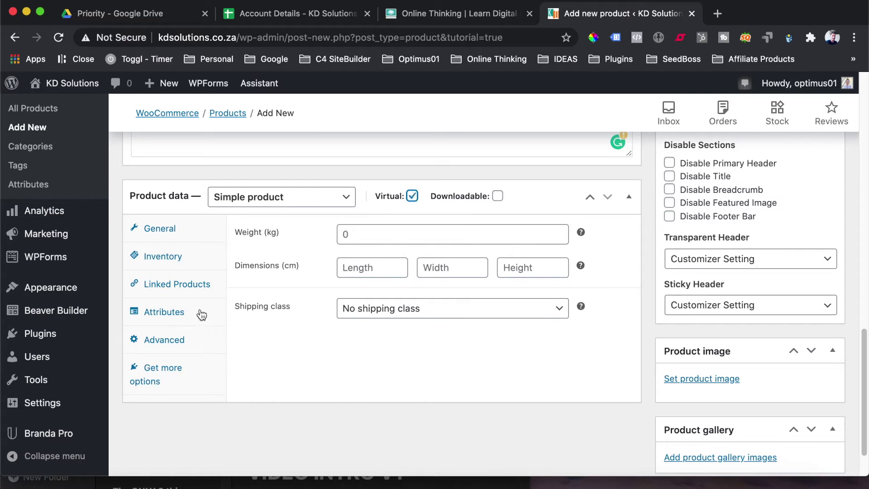
left_click(194, 232)
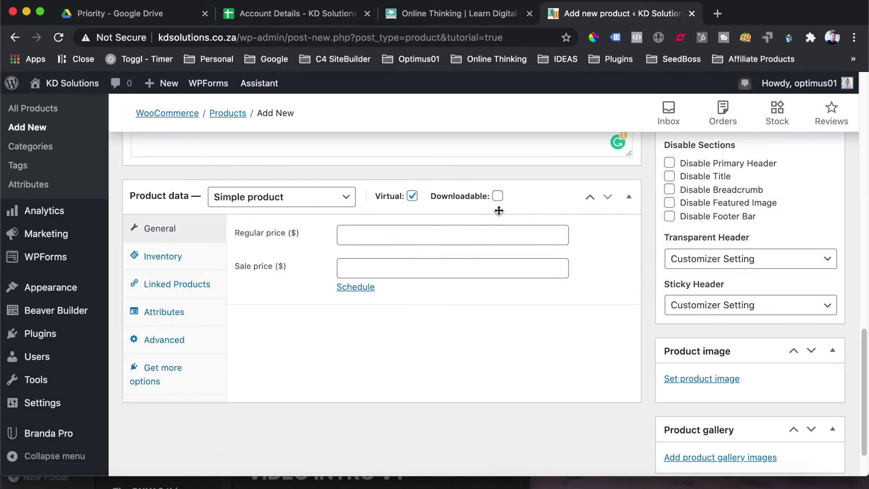
- Mark the product as downloadable and add a new entry to its downloadable files
left_click(376, 234)
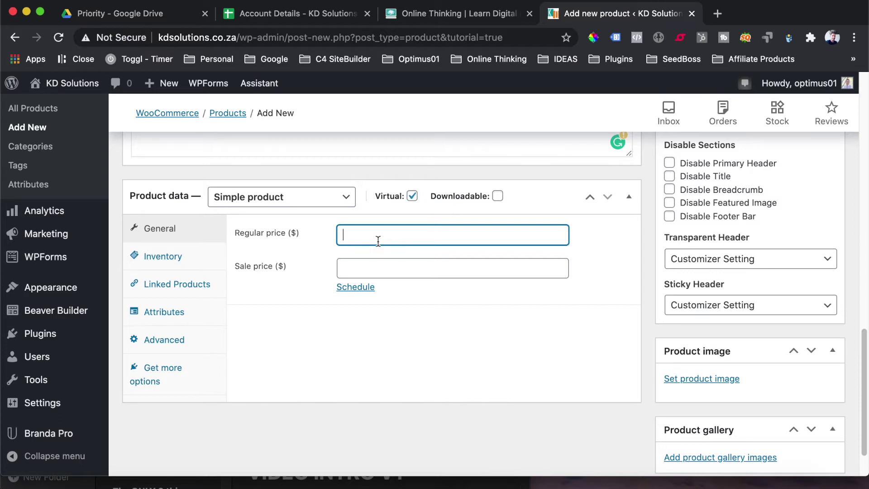
left_click(498, 197)
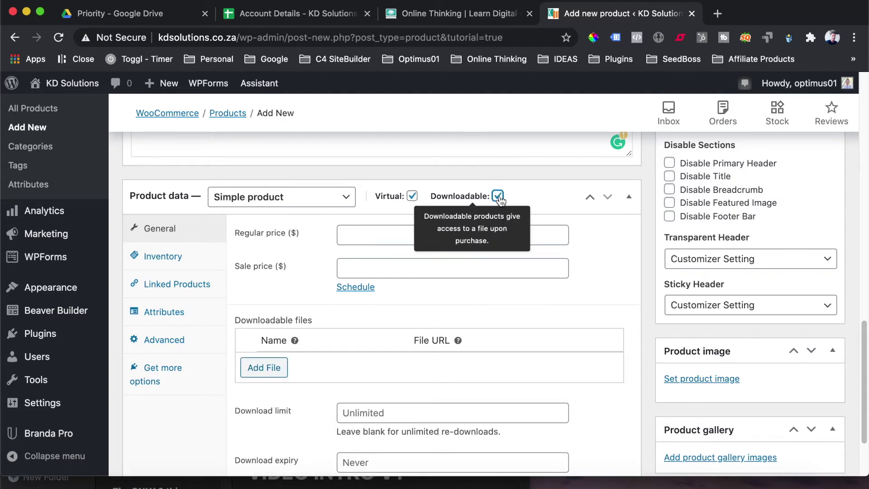
scroll(432, 275, "down", 5)
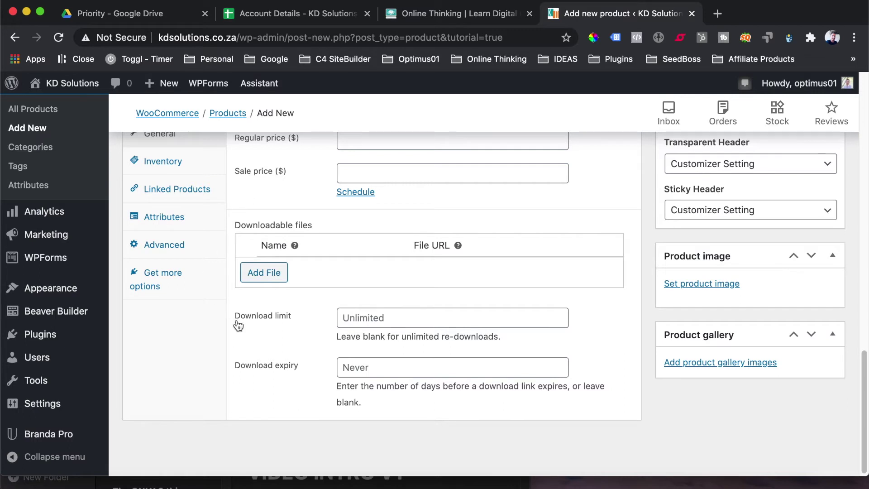
left_click(261, 275)
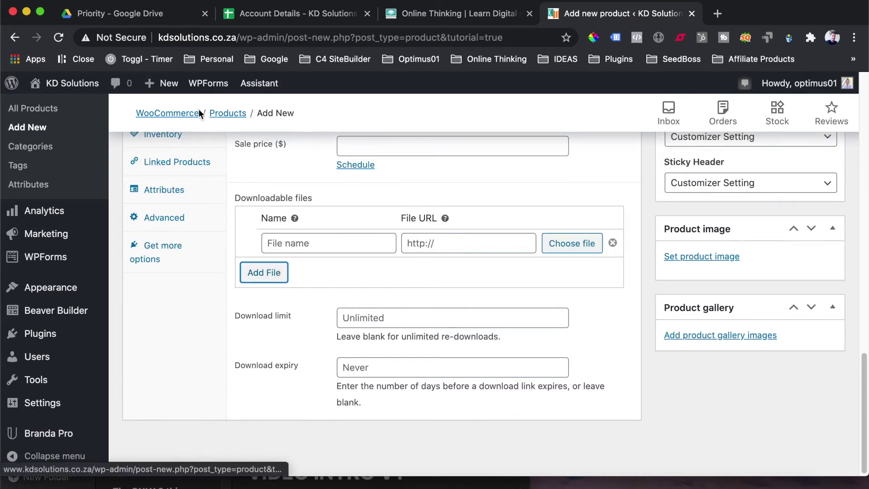
- Name the downloadable file "Traing Guide"
left_click(282, 243)
left_click(438, 243)
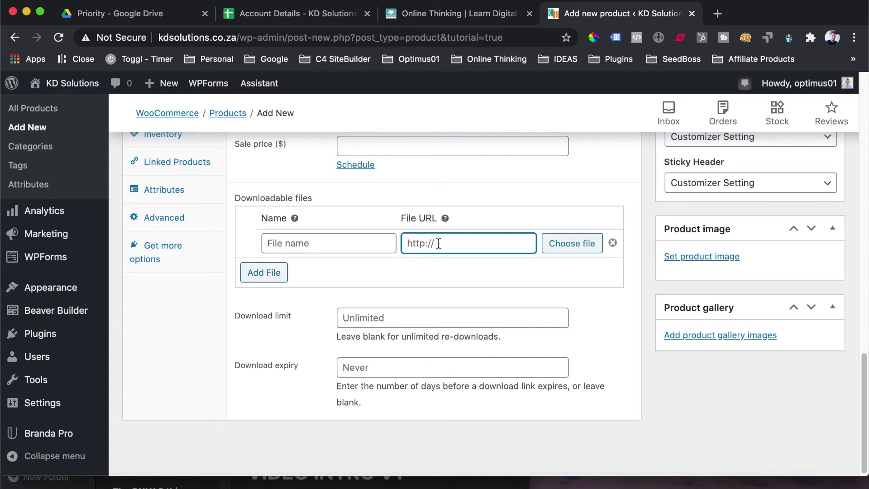
left_click(316, 241)
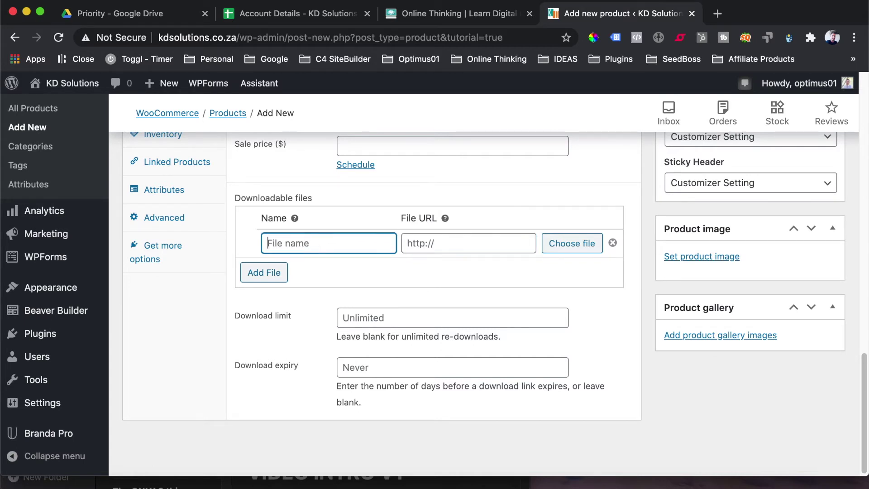
type("PD")
key("BackSpace")
key("BackSpace")
type("Traing Guide")
- Insert the media library image KD-Solutions-Logo-Horizontle.png as the downloadable file's URL
left_click(572, 245)
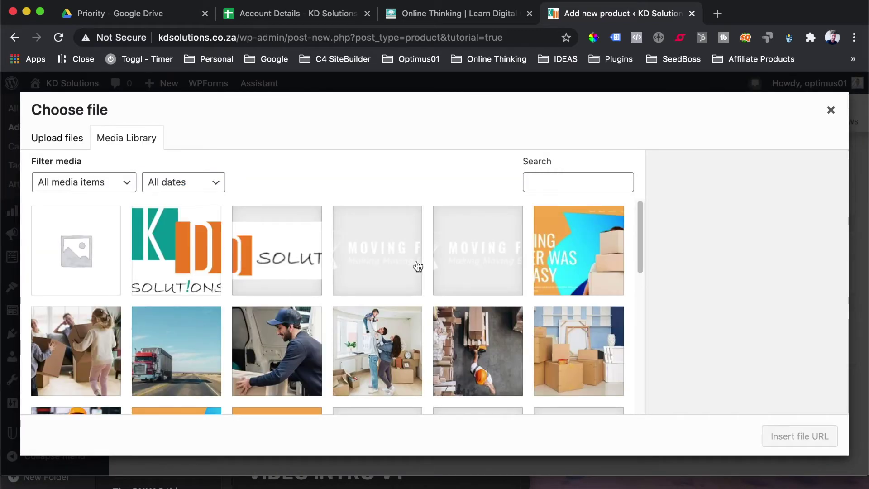
scroll(357, 289, "down", 10)
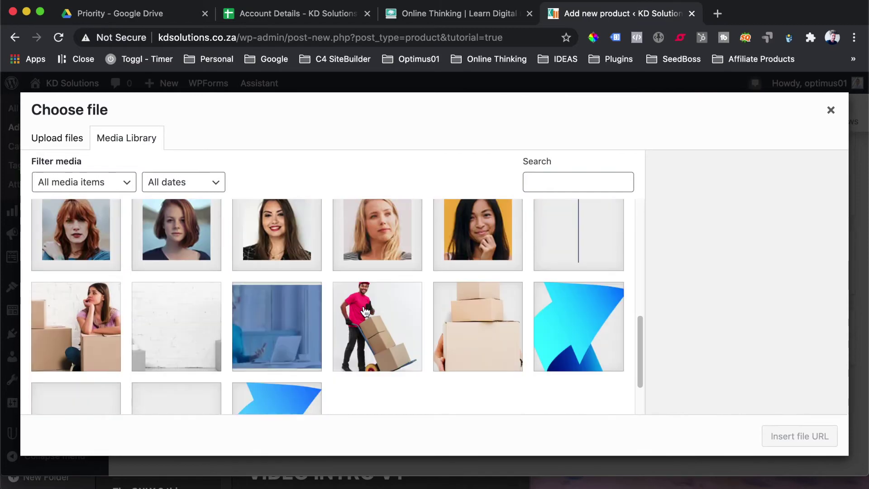
scroll(244, 344, "up", 10)
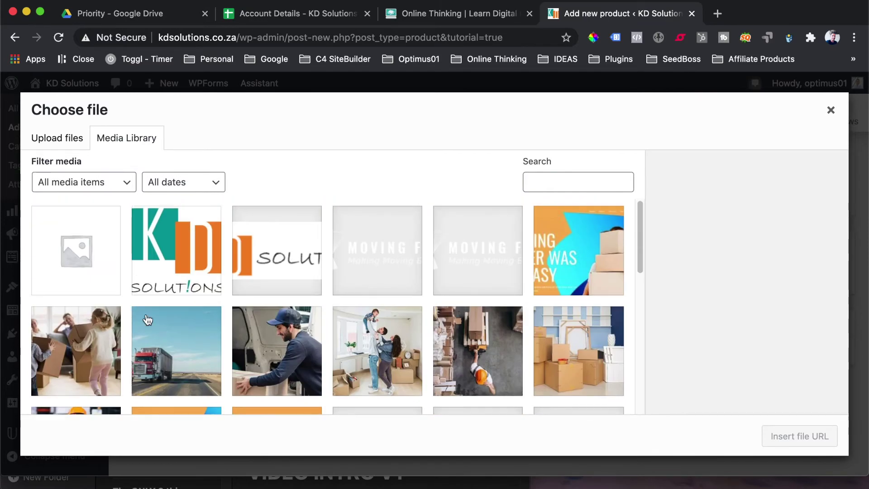
left_click(302, 291)
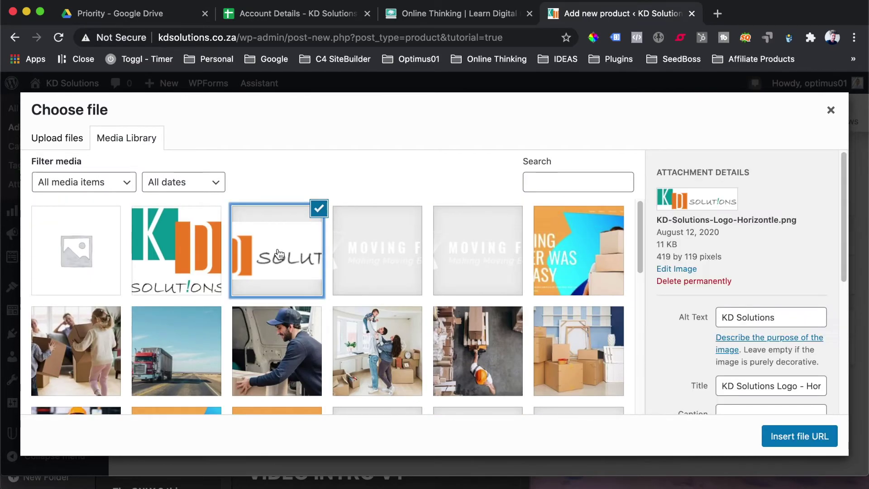
left_click(797, 437)
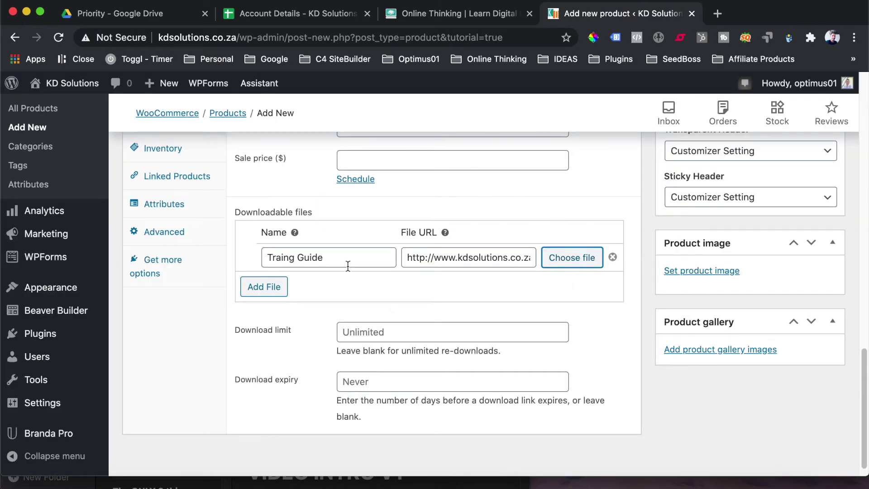
- Set the product's download limit to 10 and its download expiry to 7 days
left_click(478, 295)
left_click(373, 329)
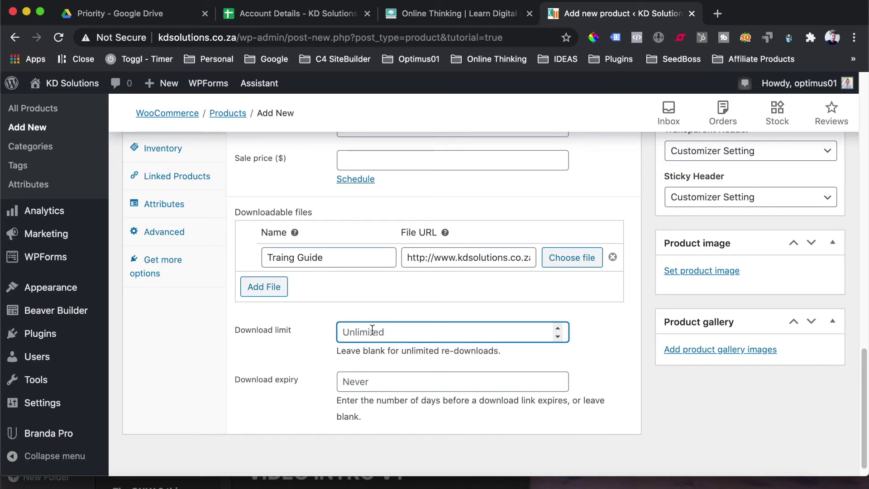
type("10")
left_click(368, 380)
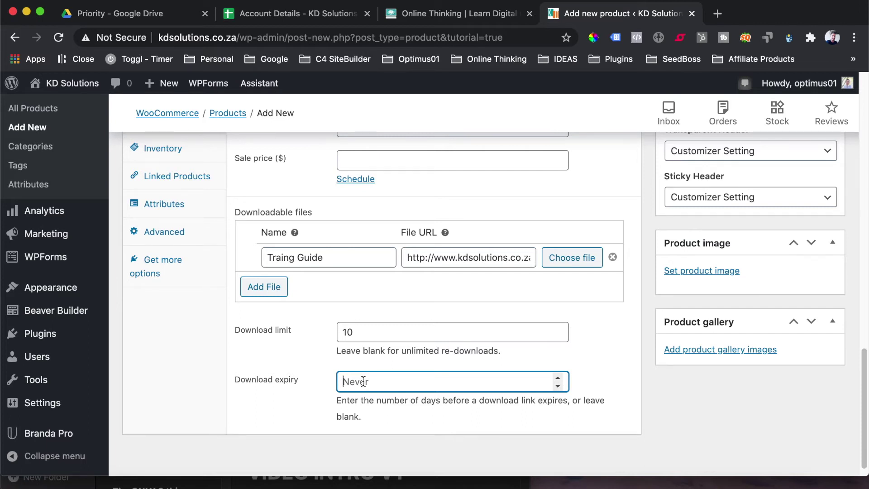
type("7")
left_click(317, 405)
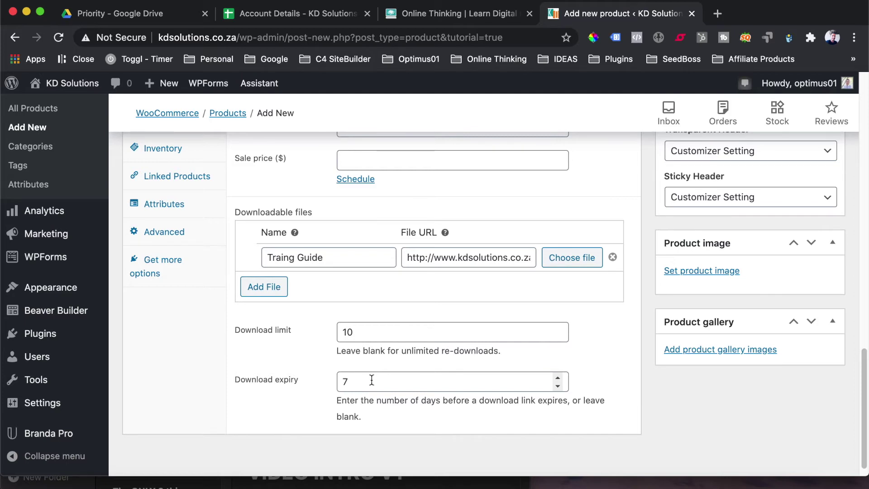
- Set the product's regular price to 995 and its sale price to 500
scroll(372, 380, "up", 2)
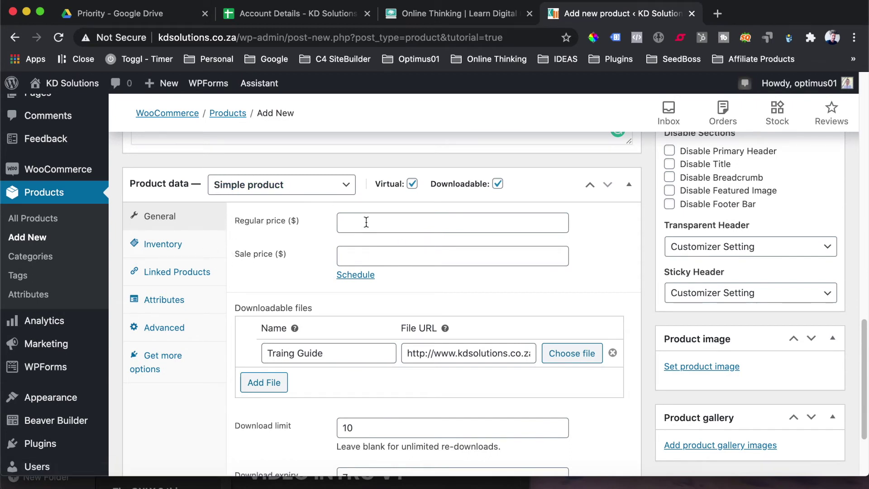
left_click(382, 224)
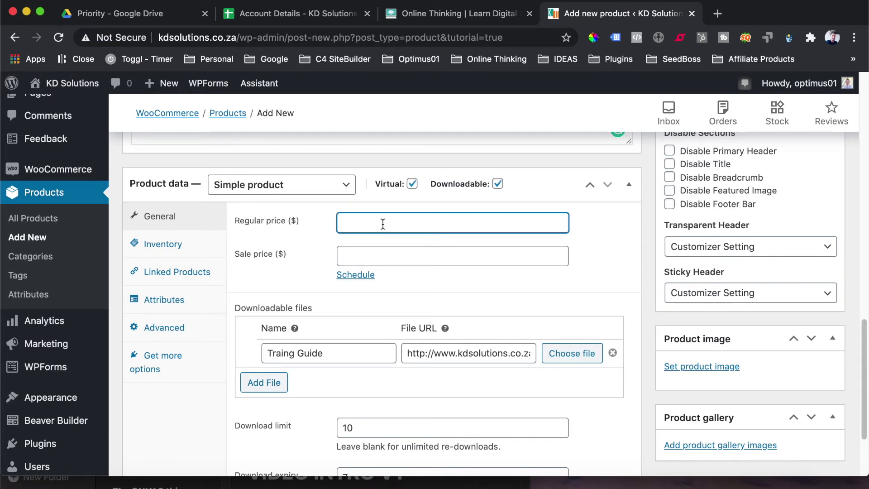
type("995")
left_click(449, 318)
left_click(371, 255)
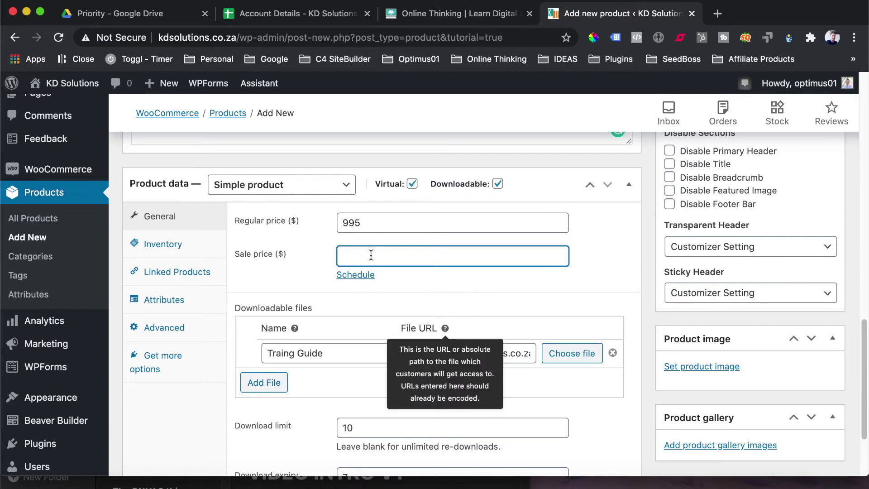
type("500")
left_click(436, 294)
scroll(689, 321, "up", 3)
scroll(689, 322, "down", 3)
- Review the Inventory settings, including the stock quantity, backorder and low stock options under Manage stock, then turn Manage stock off again
left_click(195, 246)
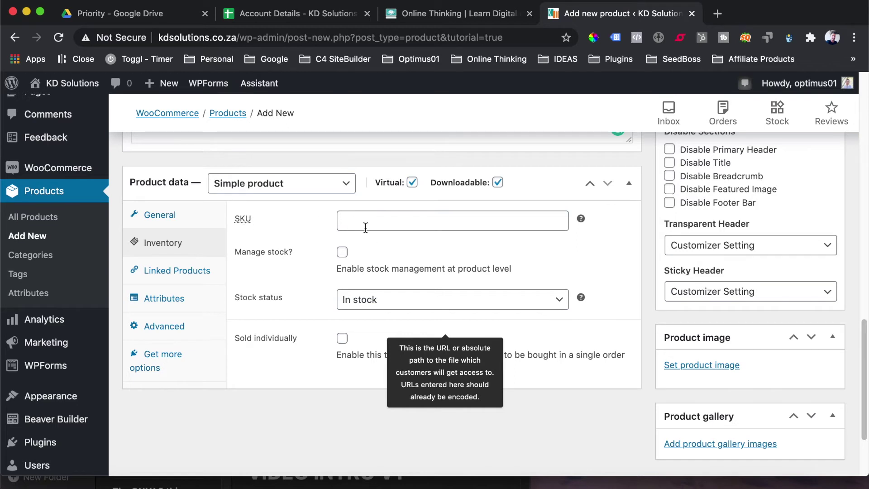
left_click(342, 252)
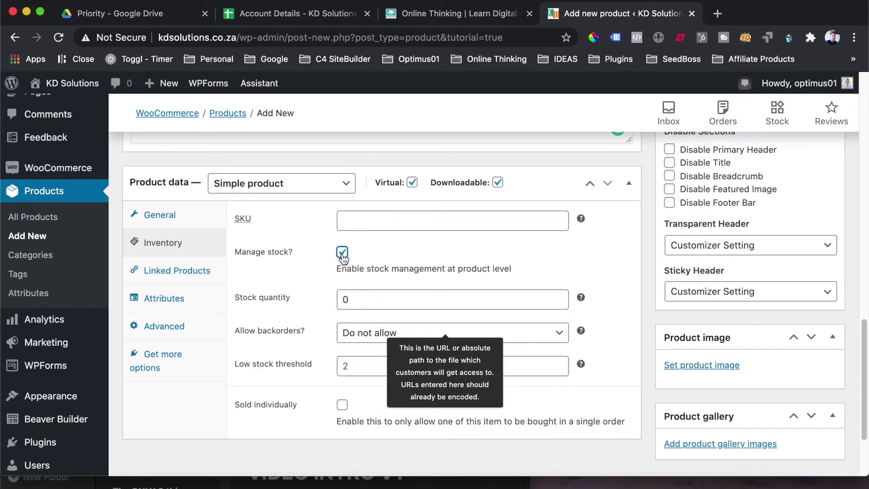
left_click(388, 300)
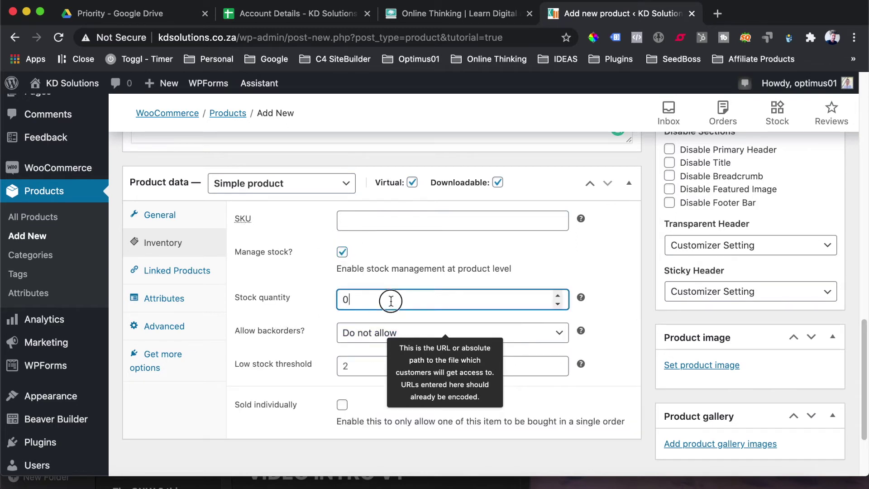
left_click(343, 253)
left_click(342, 253)
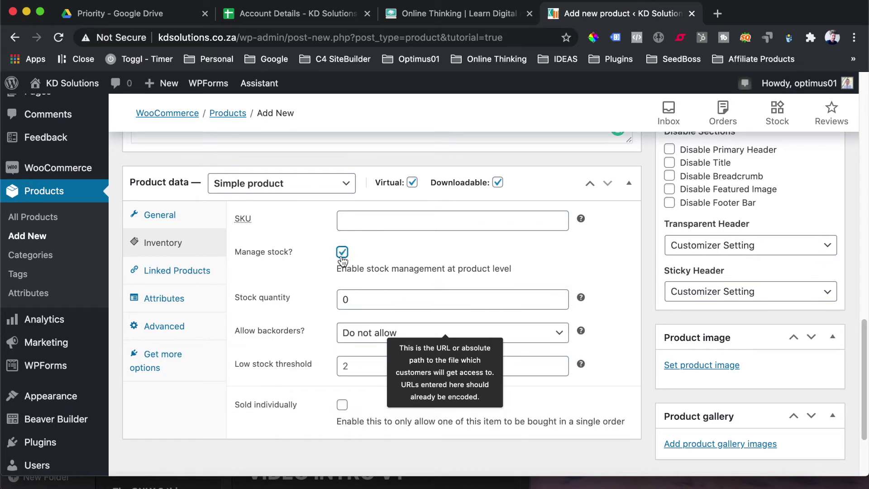
left_click(355, 365)
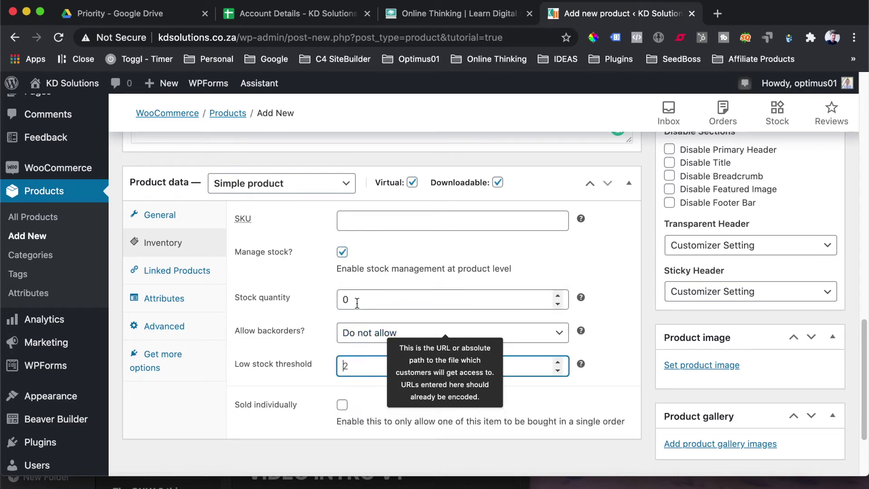
left_click(357, 296)
left_click(356, 340)
left_click(356, 297)
left_click(316, 295)
left_click(342, 252)
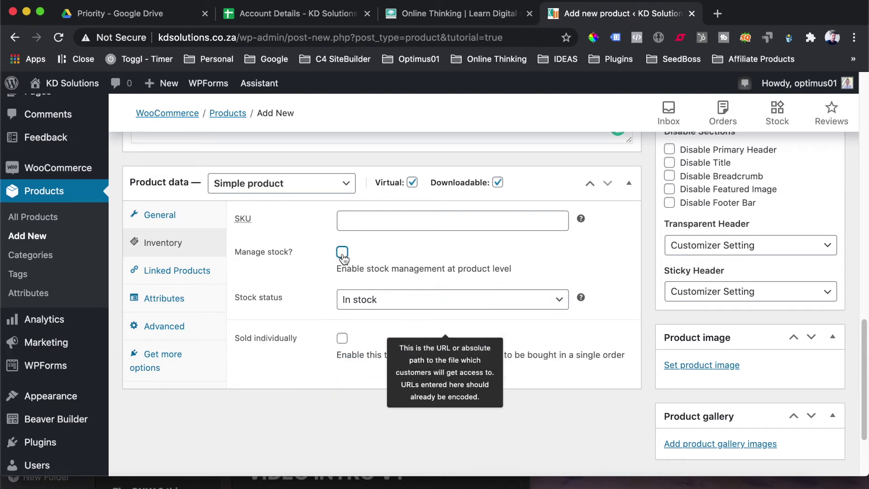
scroll(276, 347, "down", 3)
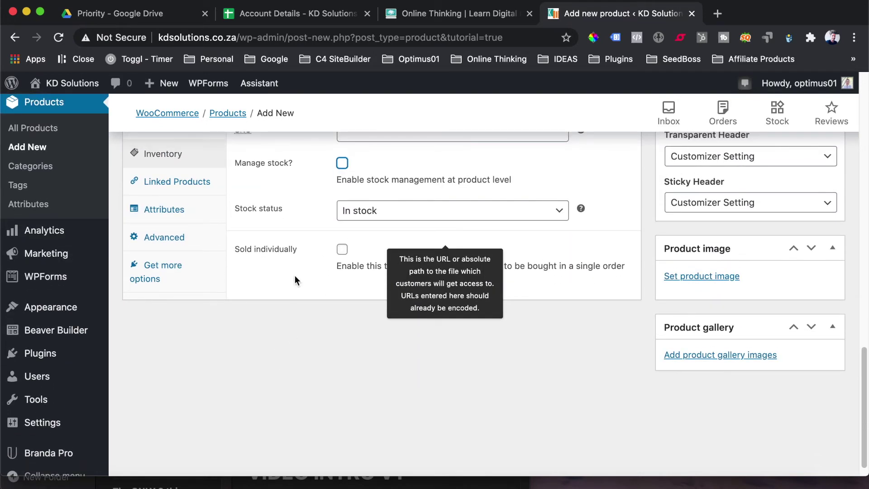
scroll(290, 276, "up", 2)
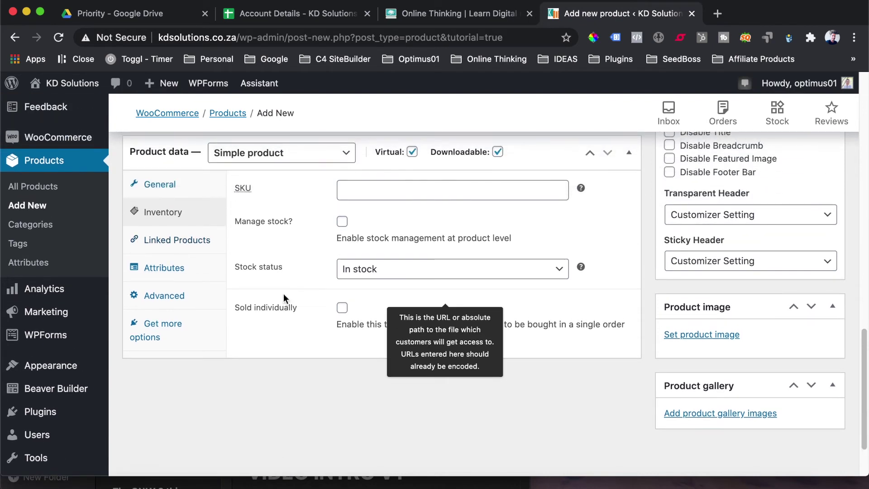
- Examine the Upsells and Cross-sells options in the Linked Products settings and read their help texts
left_click(195, 249)
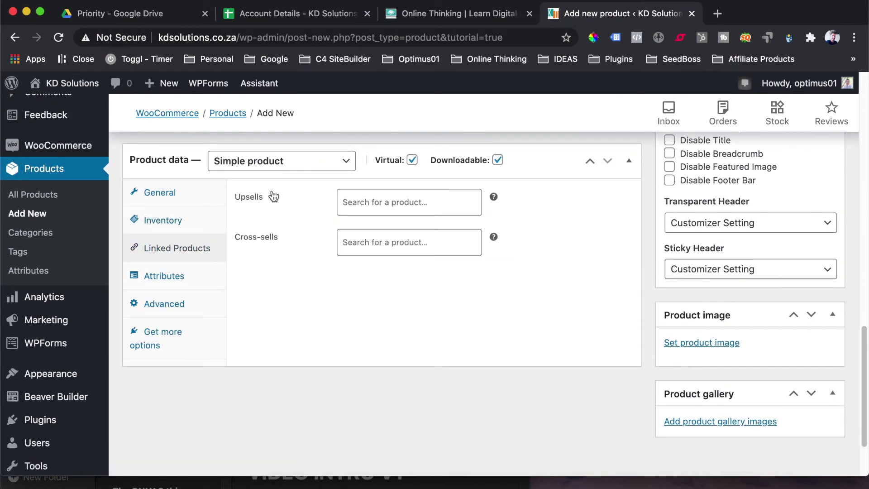
left_click(410, 202)
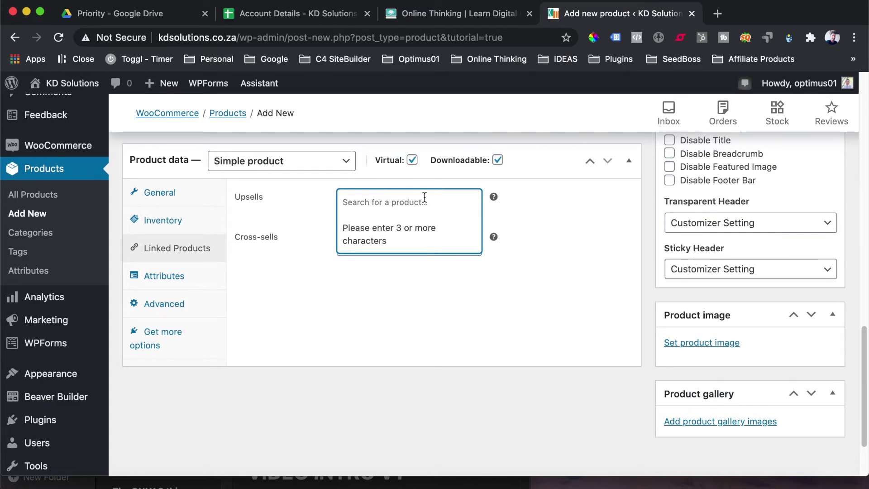
mouse_move(493, 196)
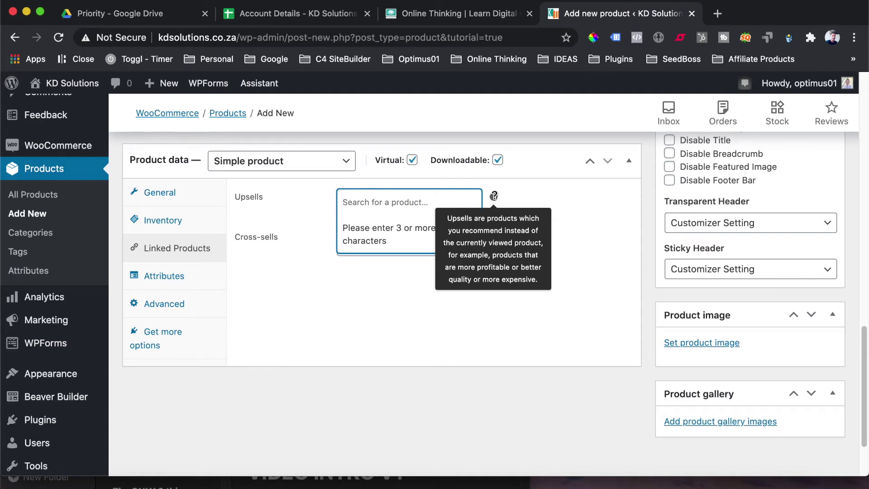
left_click(404, 198)
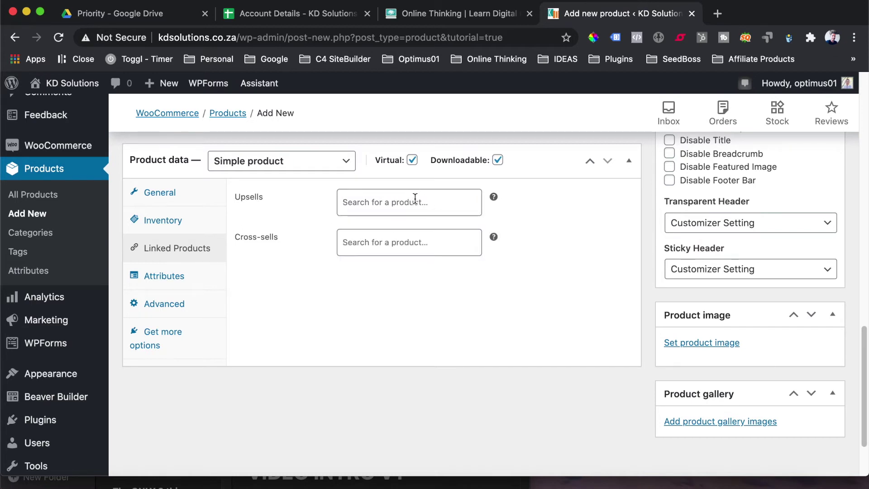
left_click(414, 198)
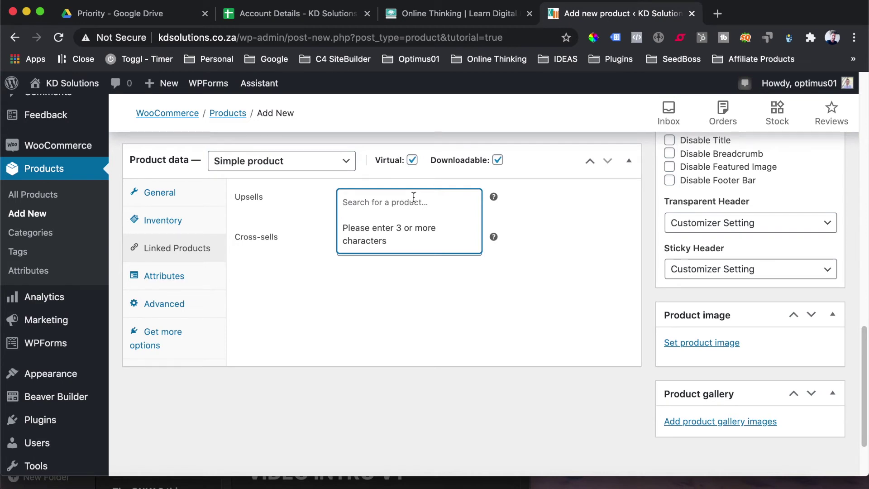
type("a")
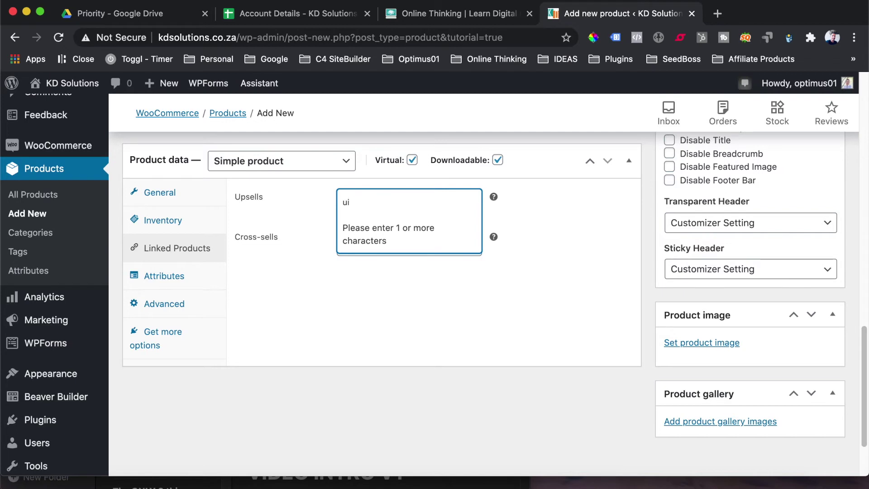
key("BackSpace")
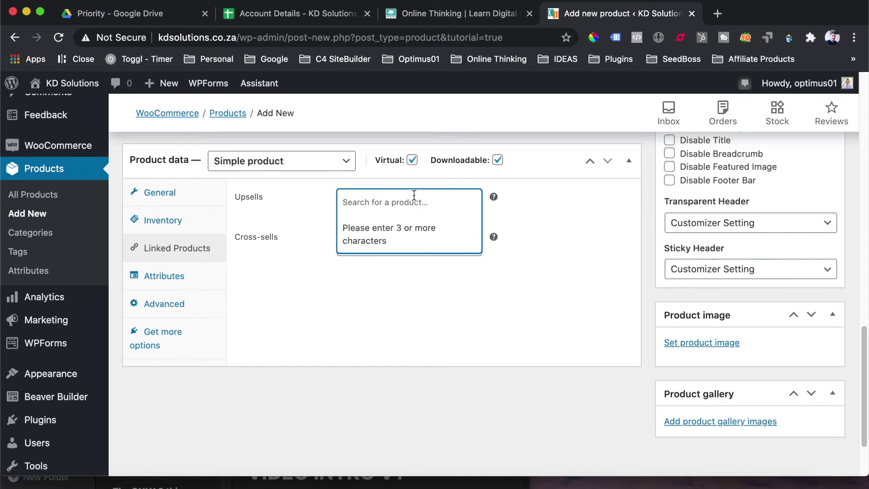
left_click(246, 242)
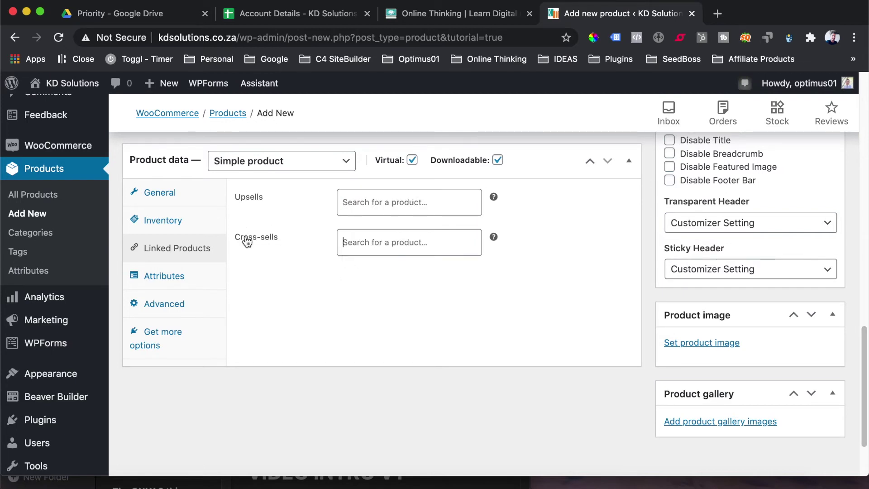
mouse_move(494, 237)
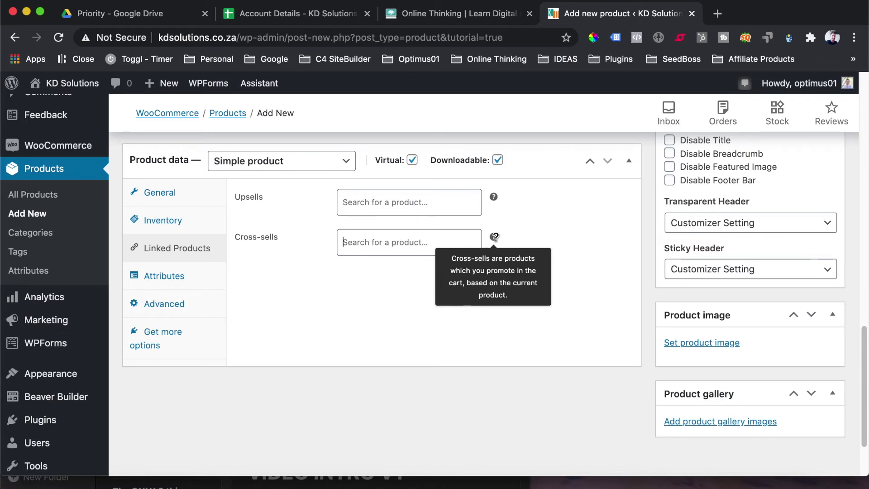
- Glance at the Attributes settings and add the purchase note "Login to your account to download your product" in the Advanced settings
left_click(202, 278)
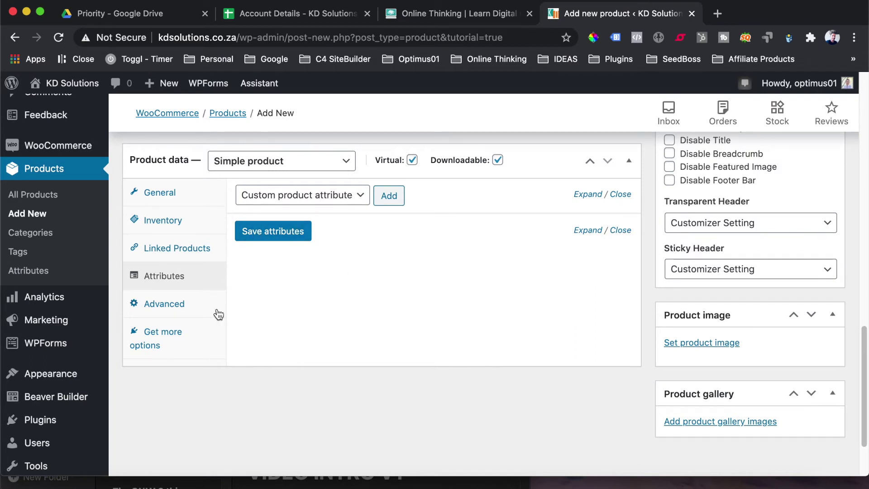
left_click(188, 306)
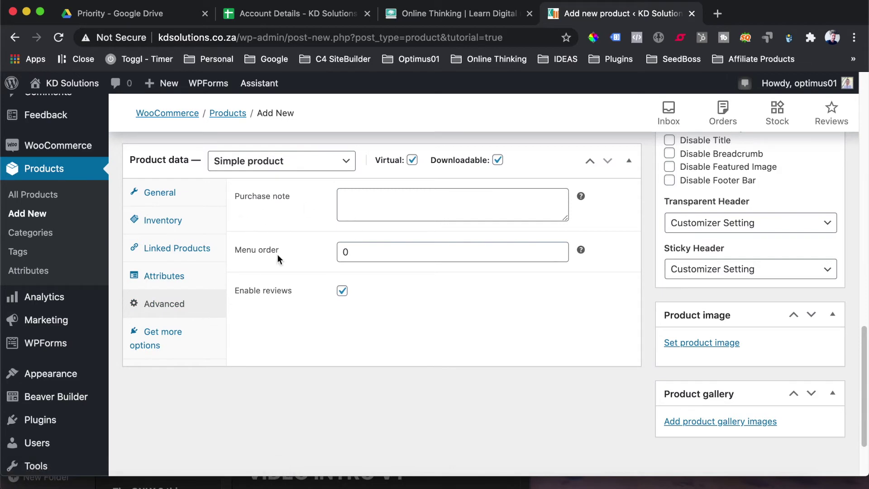
left_click(353, 209)
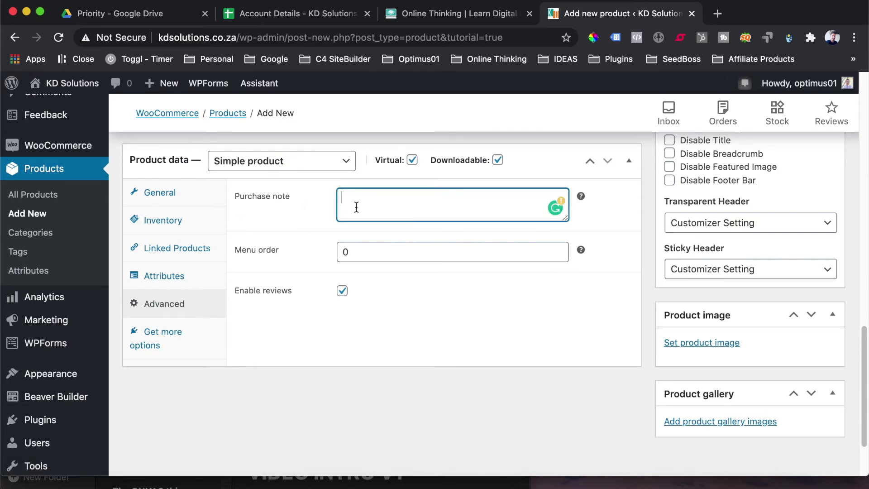
type("Login to your account to ")
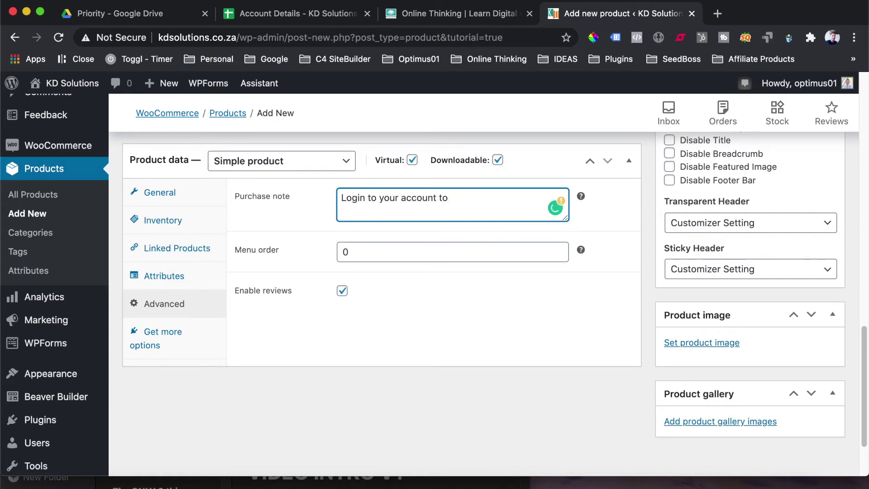
type("download your product")
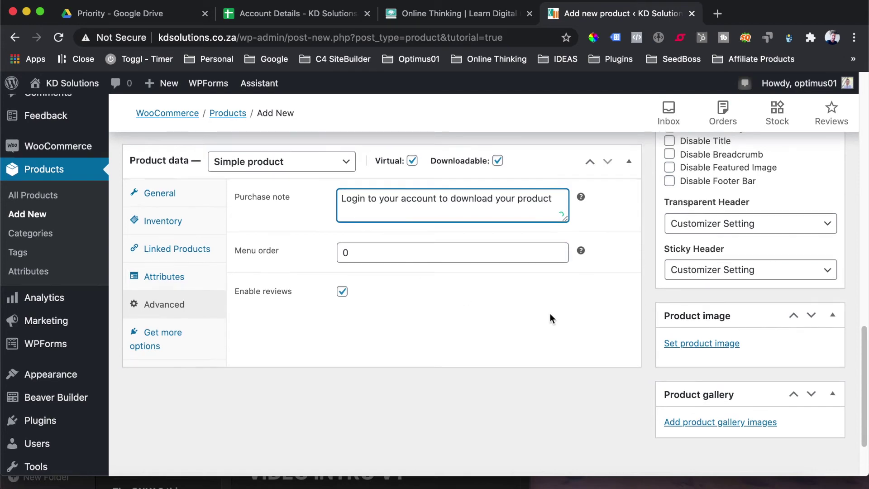
- Publish the product and open its store page in a new browser tab
scroll(551, 318, "up", 10)
left_click(812, 241)
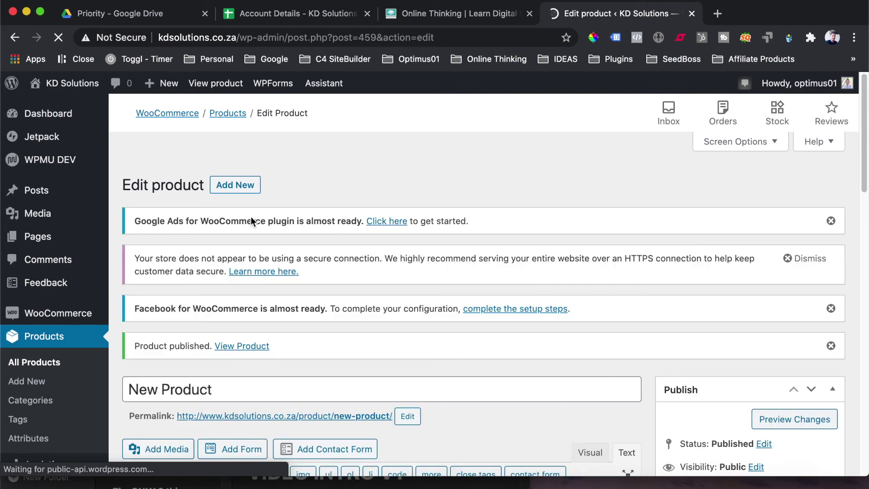
right_click(245, 345)
left_click(294, 297)
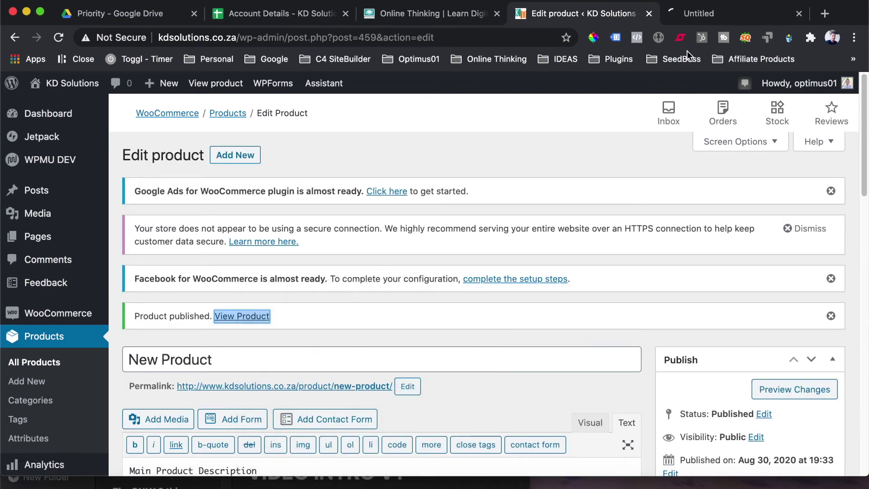
- Review the published product page, checking its layout, regular price and sale price
left_click(706, 14)
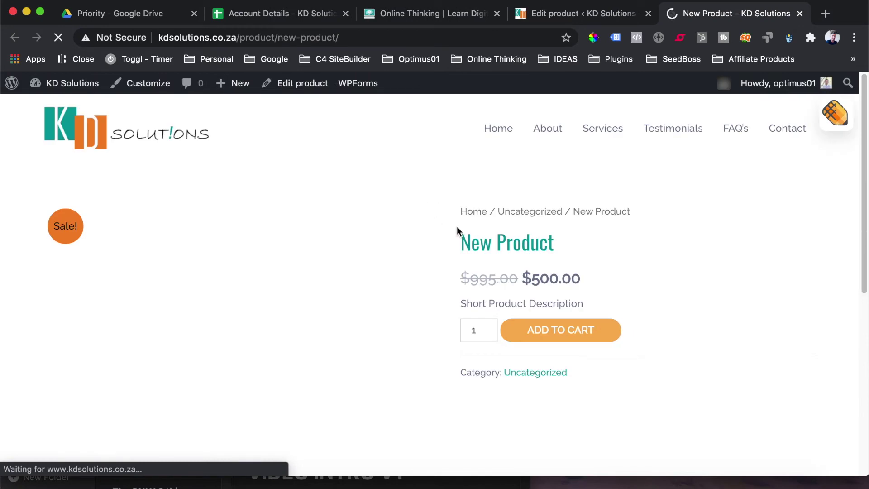
scroll(343, 245, "down", 6)
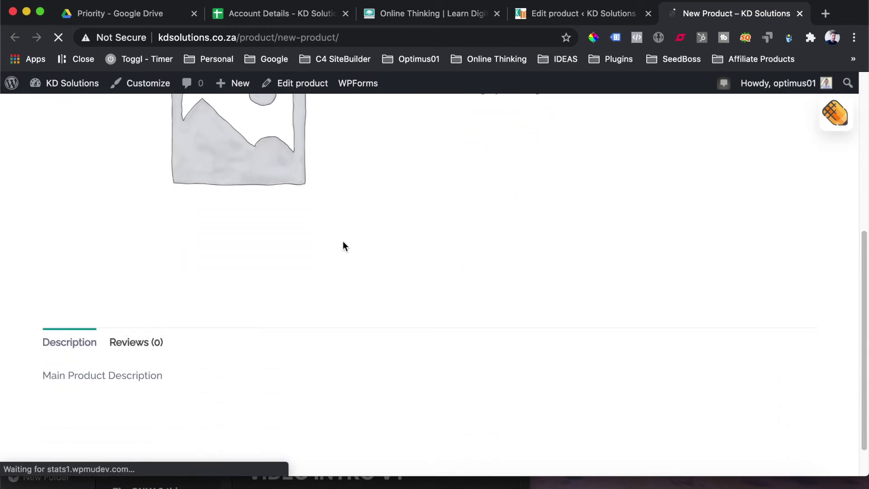
scroll(344, 241, "up", 7)
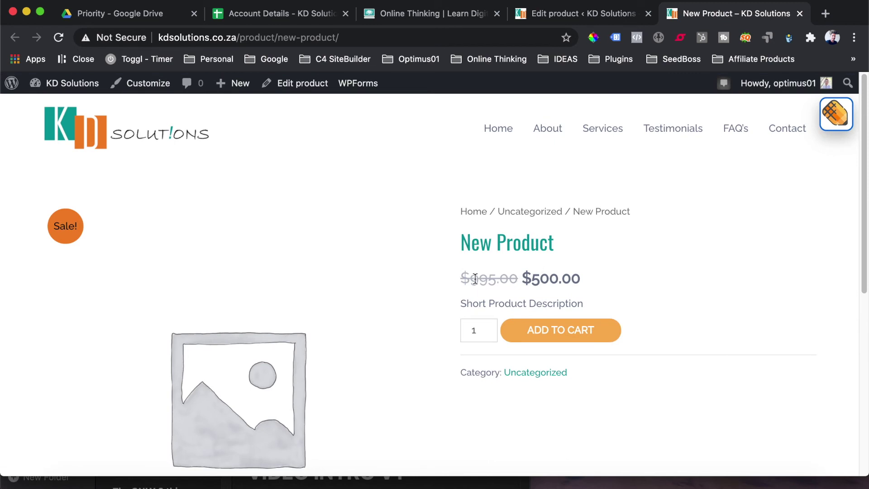
left_click_drag(461, 280, 514, 277)
left_click(455, 280)
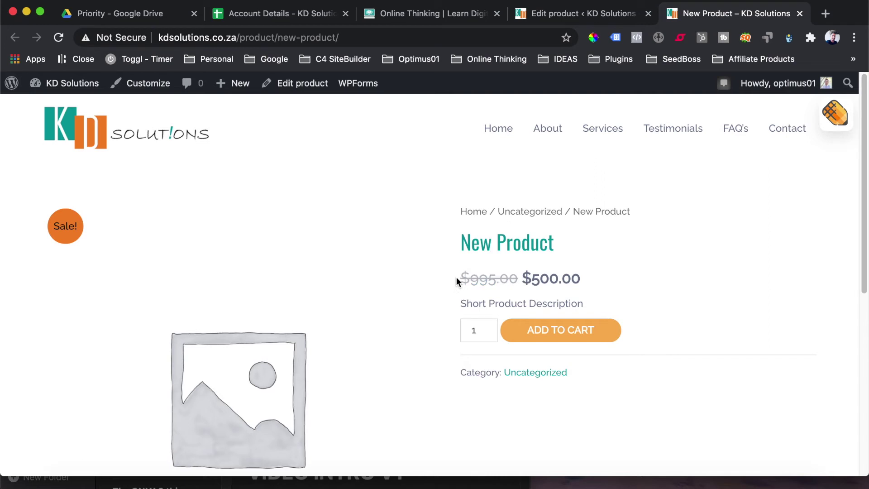
left_click_drag(575, 279, 519, 277)
left_click(634, 304)
- Check where the short description and the main product description appear on the product page
left_click_drag(464, 300, 568, 300)
left_click(567, 300)
scroll(428, 291, "down", 5)
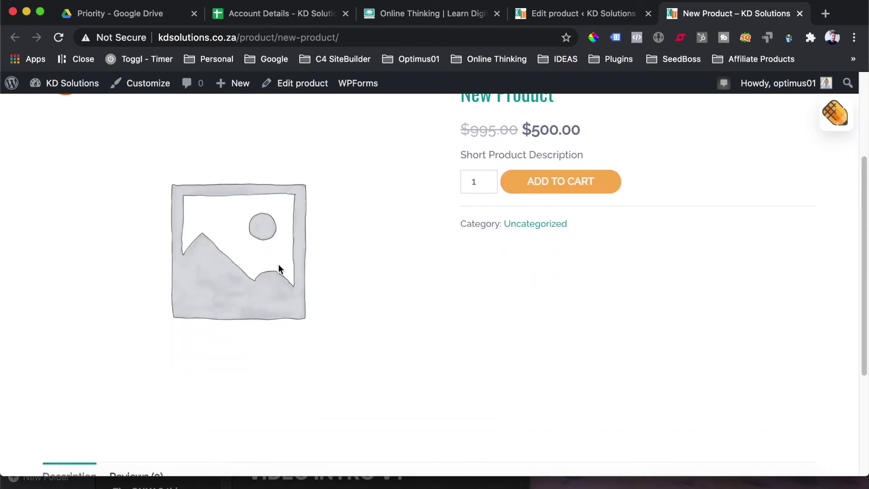
scroll(265, 237, "down", 5)
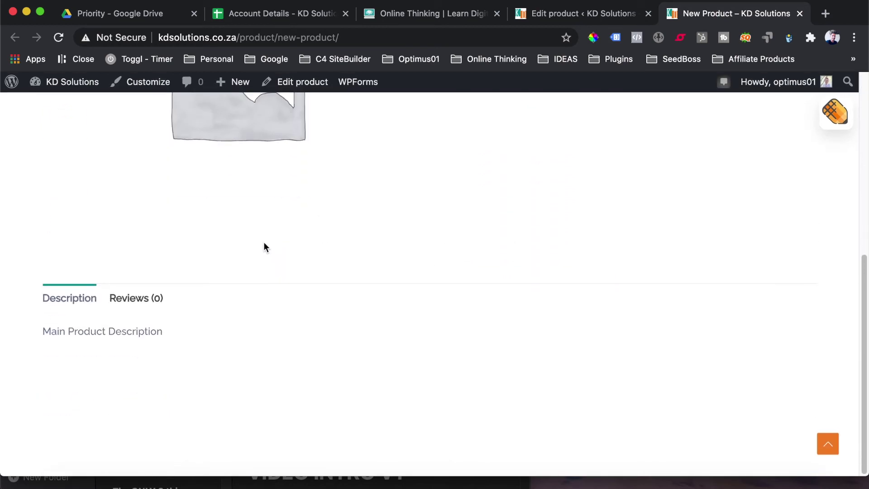
left_click_drag(47, 332, 165, 343)
left_click(44, 333)
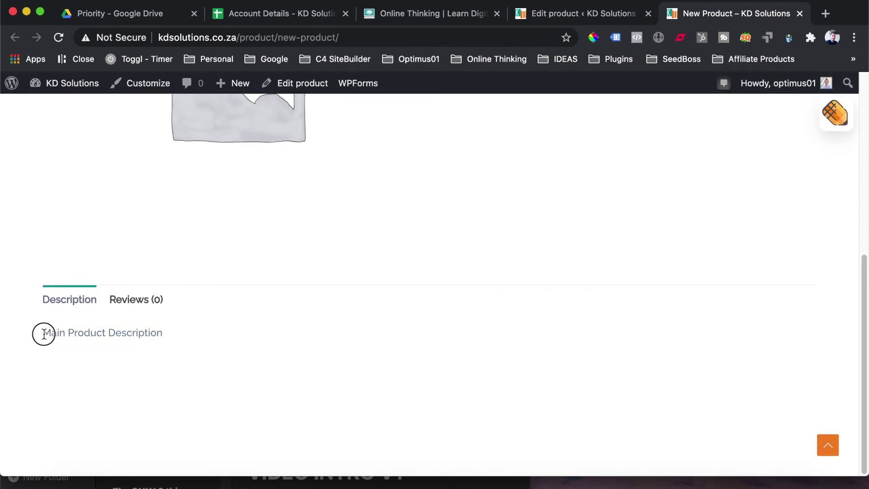
scroll(315, 362, "up", 10)
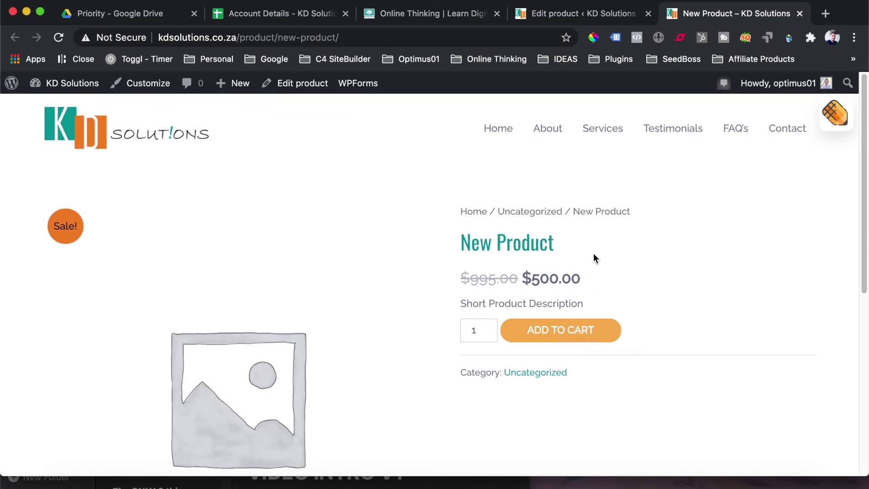
- Activate the WooCommerce module among the Astra Pro modules in the theme's Astra Options
left_click(541, 15)
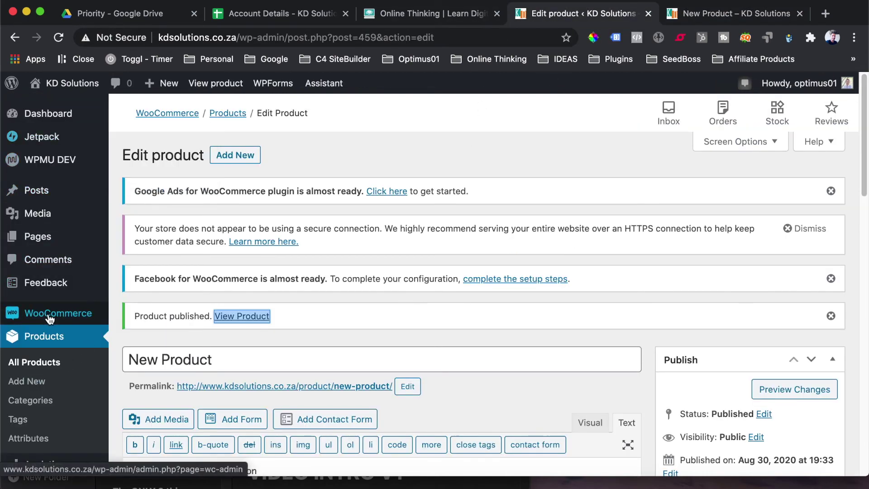
scroll(25, 316, "down", 3)
mouse_move(66, 390)
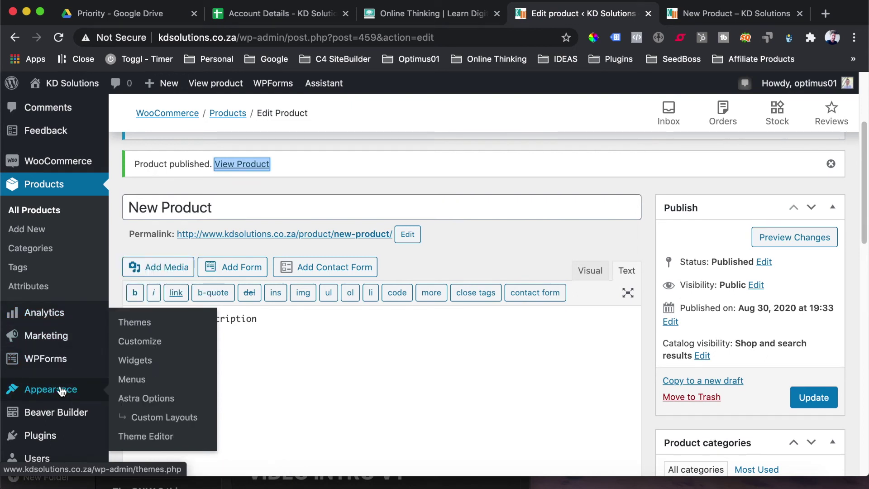
left_click(154, 401)
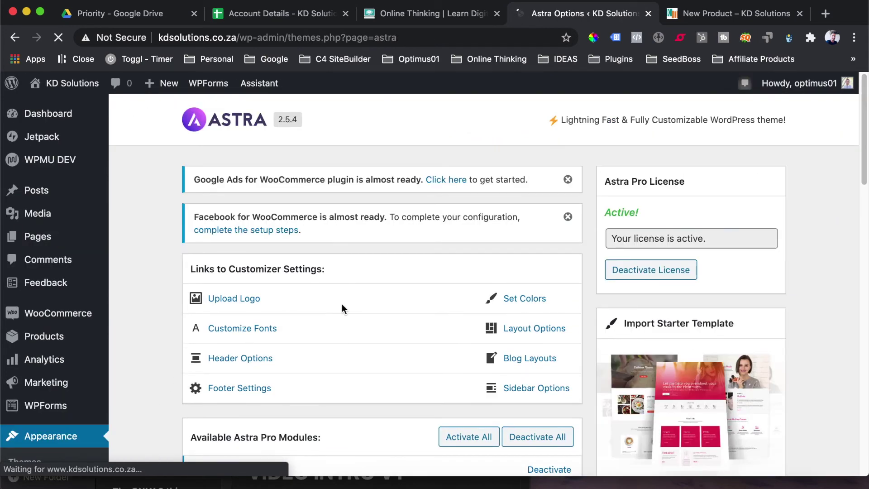
scroll(342, 305, "down", 10)
scroll(342, 305, "down", 4)
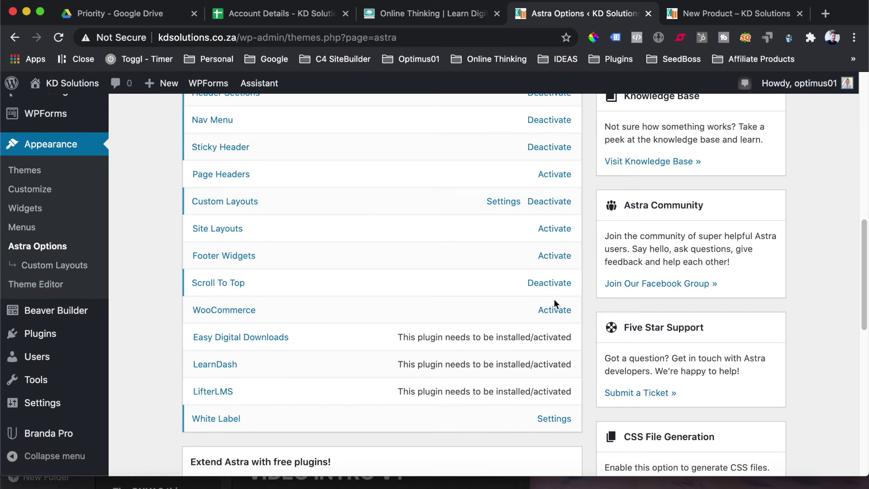
left_click(554, 311)
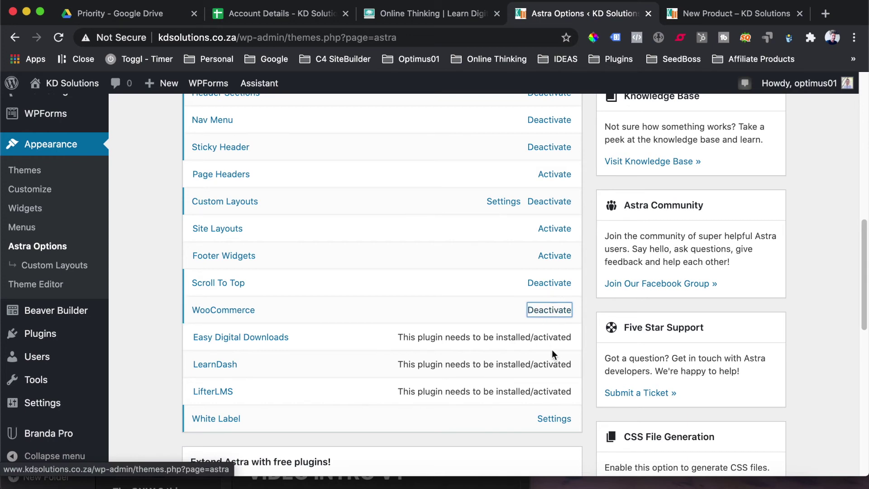
scroll(452, 336, "up", 10)
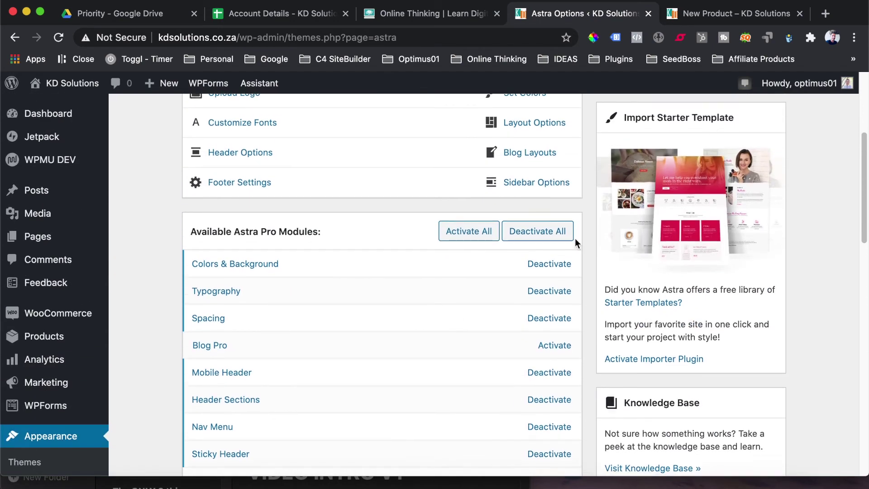
- Start customizing the site from the product's store page and go to the WooCommerce settings
left_click(736, 15)
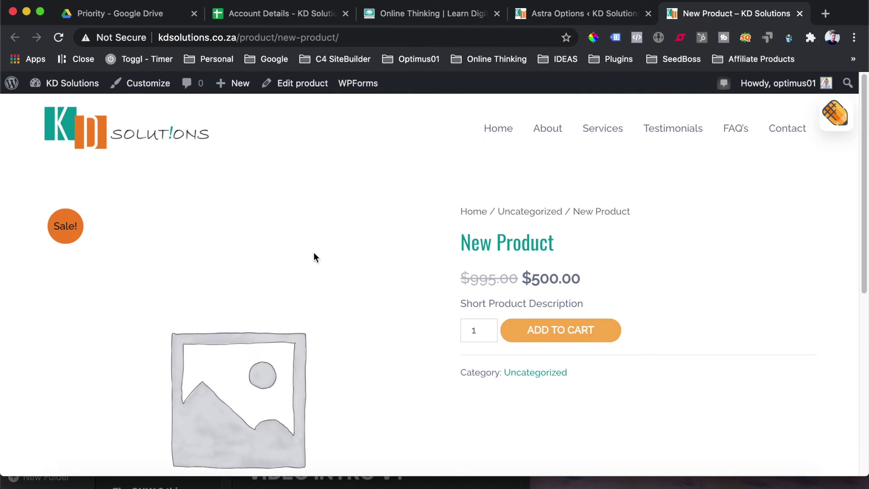
left_click(150, 85)
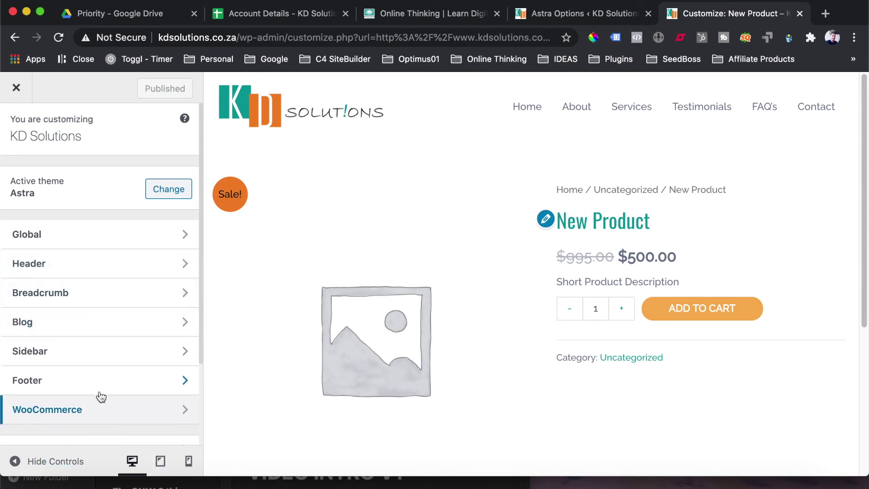
left_click(184, 412)
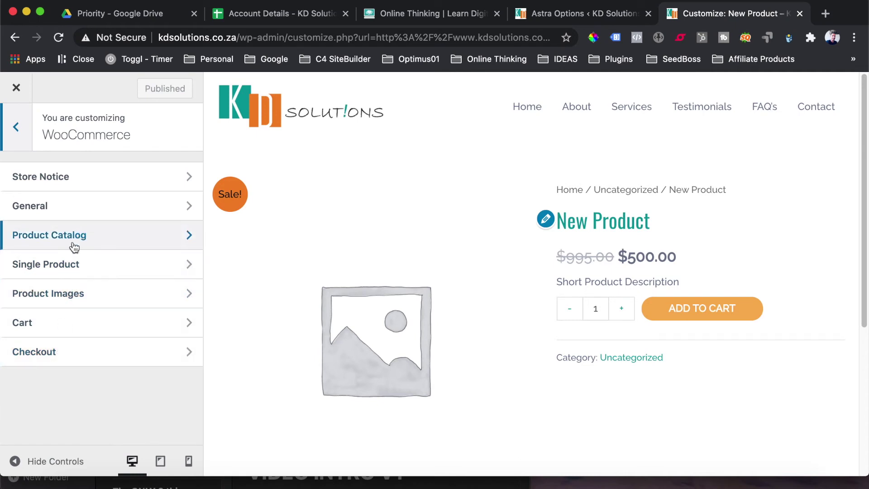
- Try enabling the store notice, then turn it off and return to the WooCommerce customization settings
left_click(141, 182)
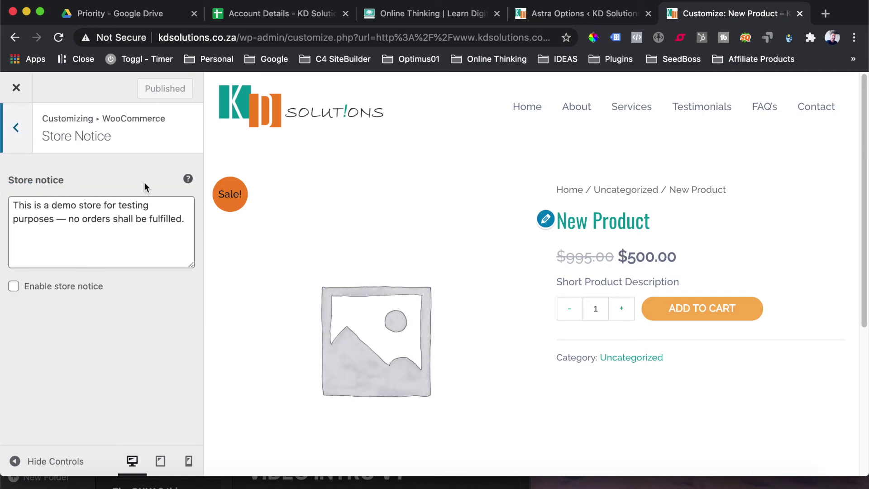
left_click(13, 285)
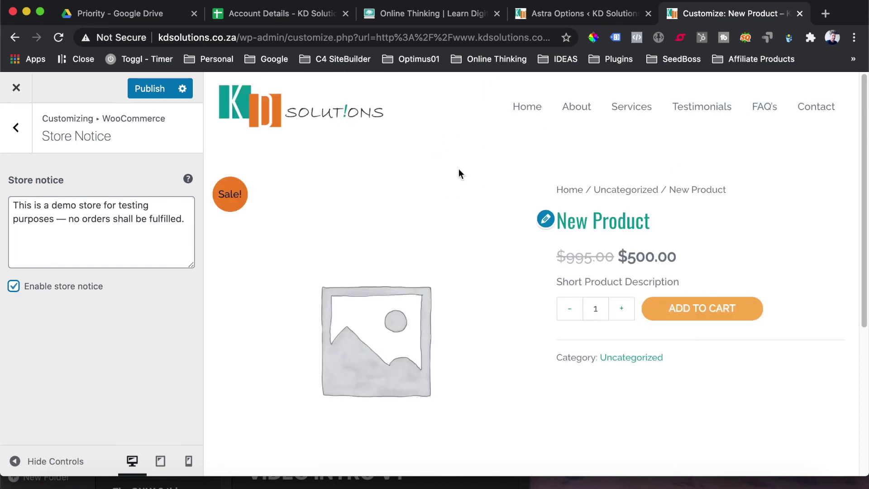
left_click(14, 286)
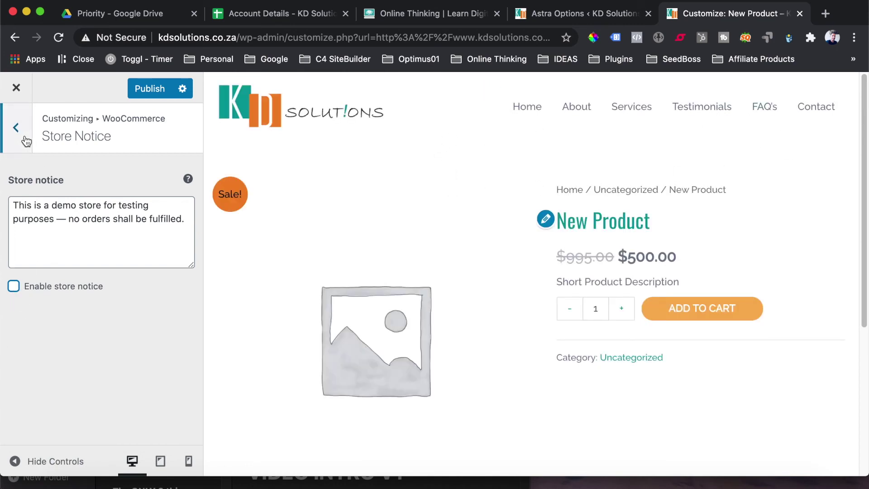
key("Escape")
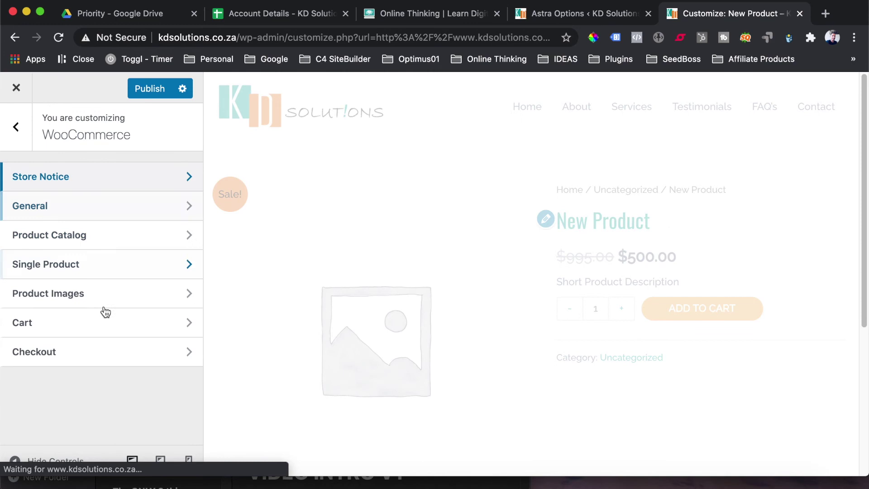
- Examine the General WooCommerce customization options for the sale notification, sale bubble, header cart icon and product rating color
left_click(71, 212)
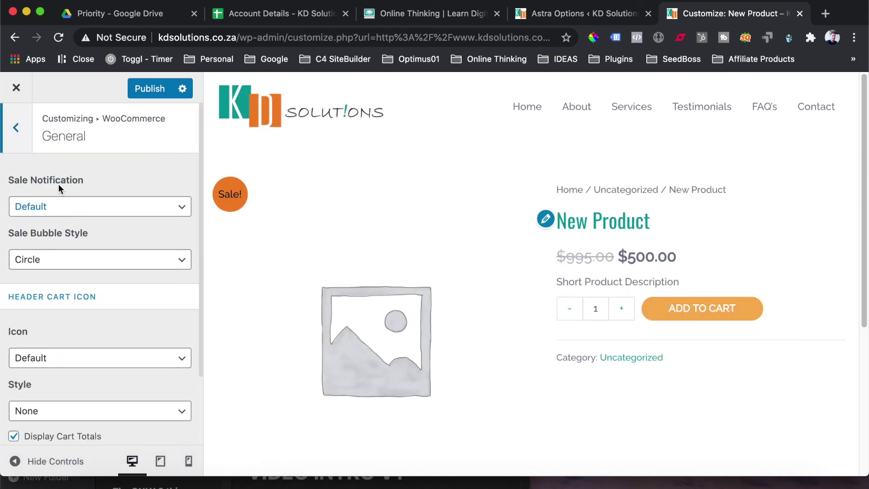
scroll(117, 248, "down", 2)
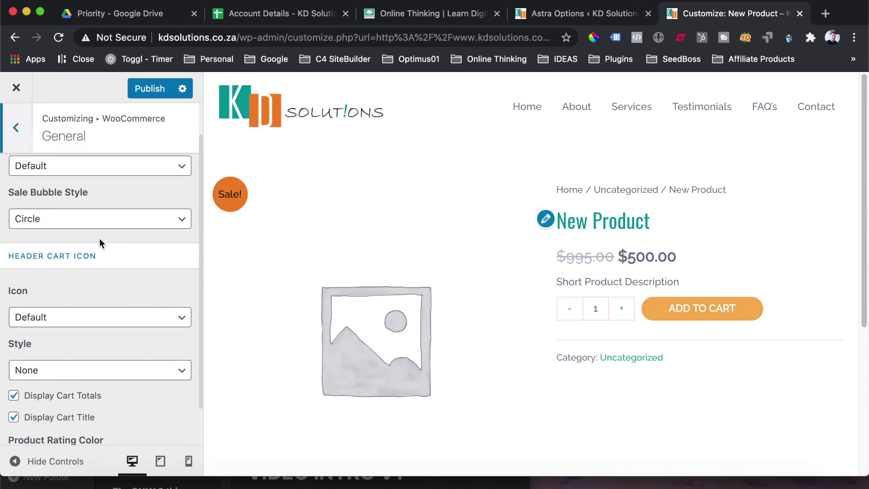
scroll(84, 275, "down", 2)
scroll(81, 271, "up", 2)
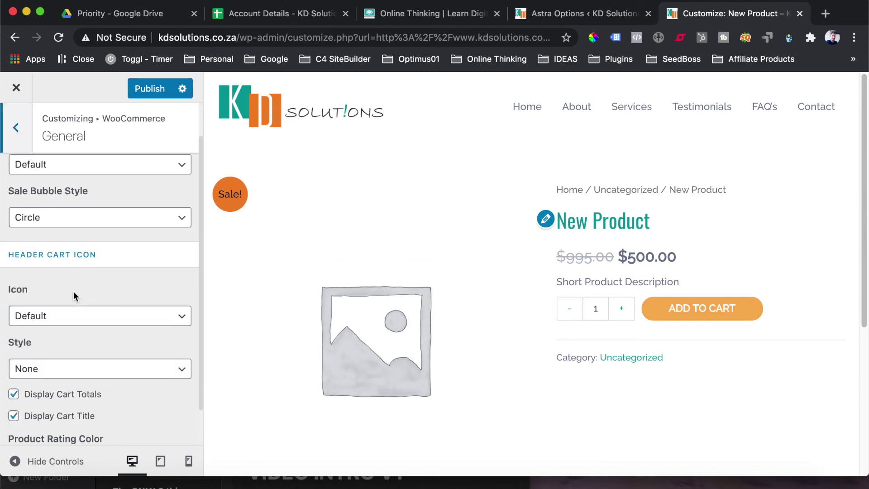
scroll(70, 289, "down", 2)
scroll(86, 322, "up", 2)
scroll(72, 330, "down", 2)
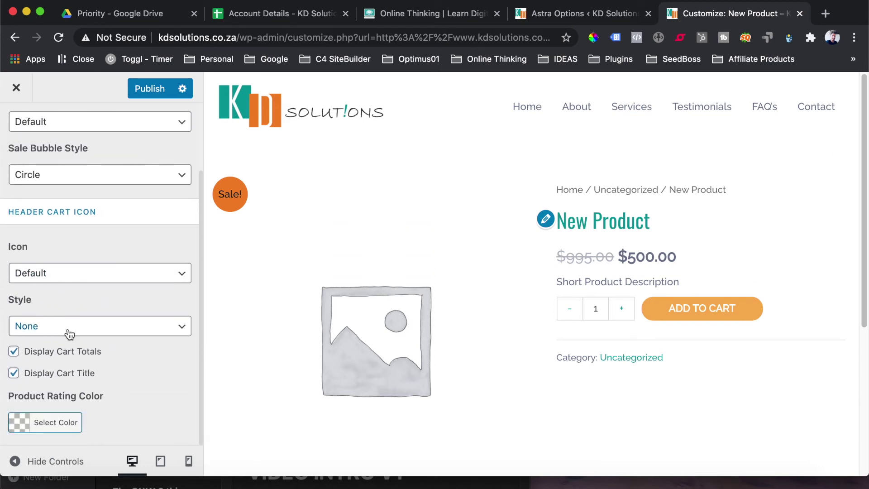
scroll(86, 294, "up", 4)
left_click(16, 134)
left_click(17, 141)
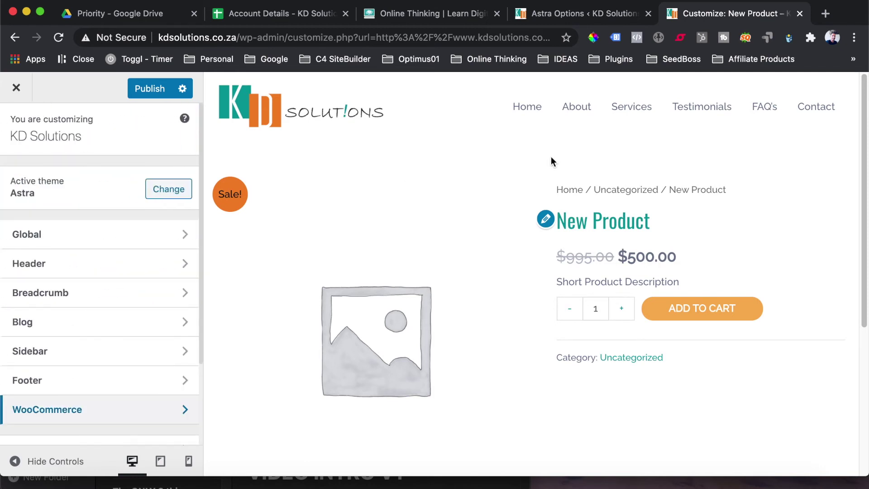
- Set the last item in the header's primary menu to WooCommerce and return to the main customization list
left_click(51, 266)
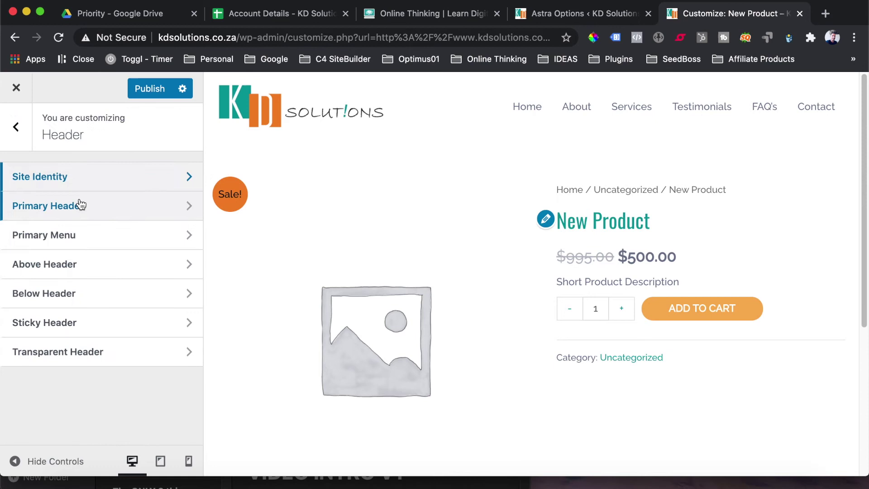
left_click(93, 230)
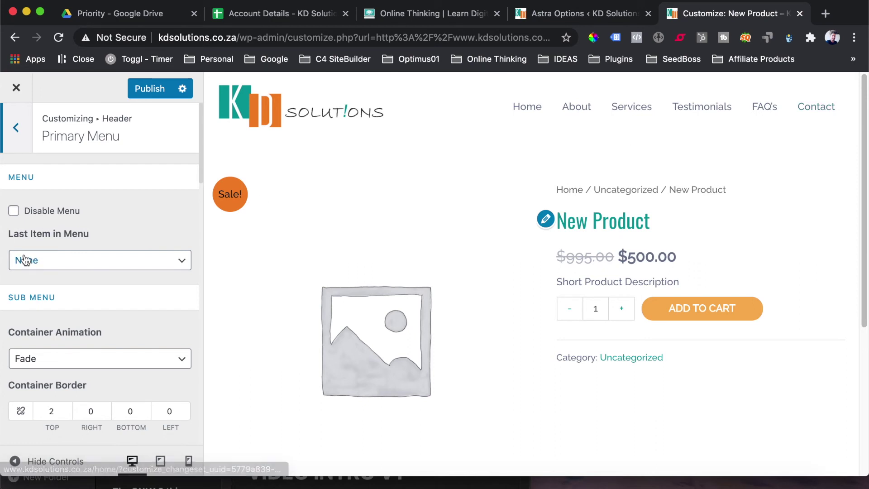
left_click(179, 262)
left_click(66, 325)
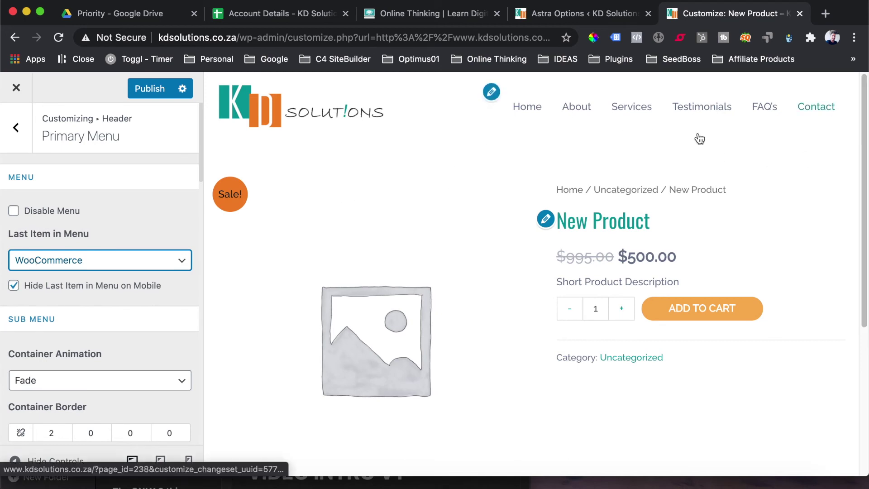
left_click(15, 131)
left_click(14, 136)
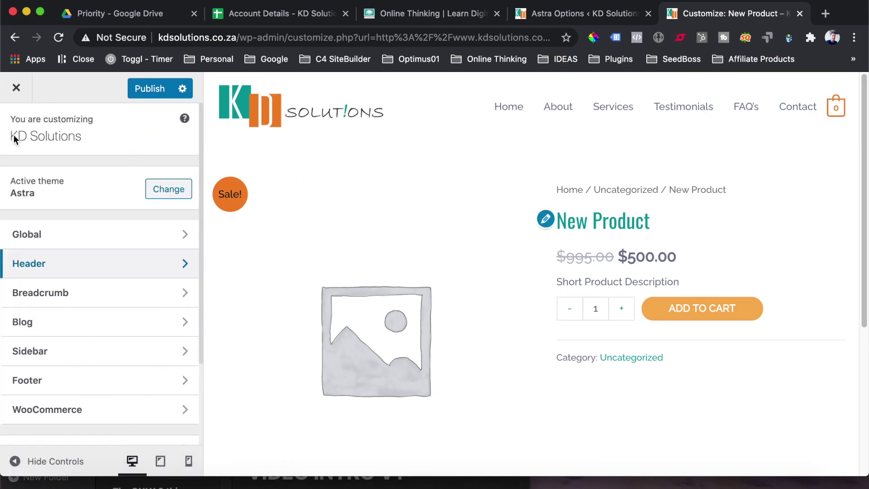
- Turn off Display Cart Title and Display Cart Totals for the header cart icon in the General WooCommerce settings
mouse_move(835, 106)
left_click(86, 415)
left_click(84, 207)
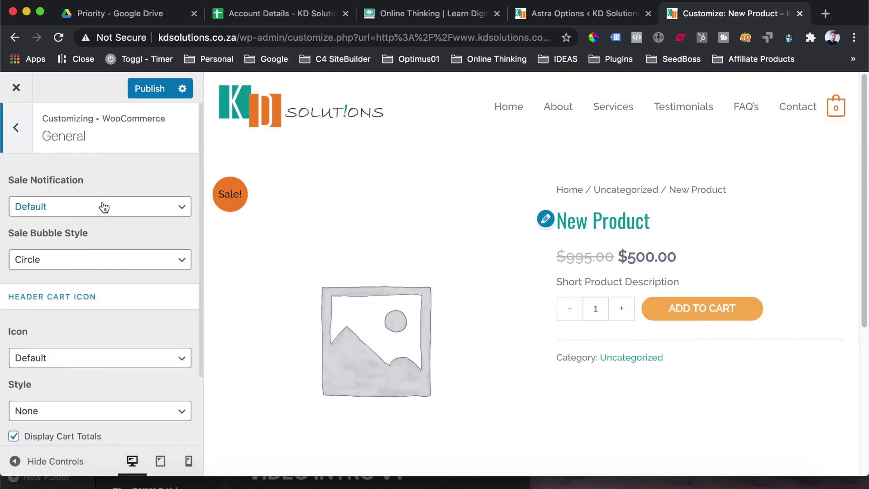
scroll(129, 288, "down", 4)
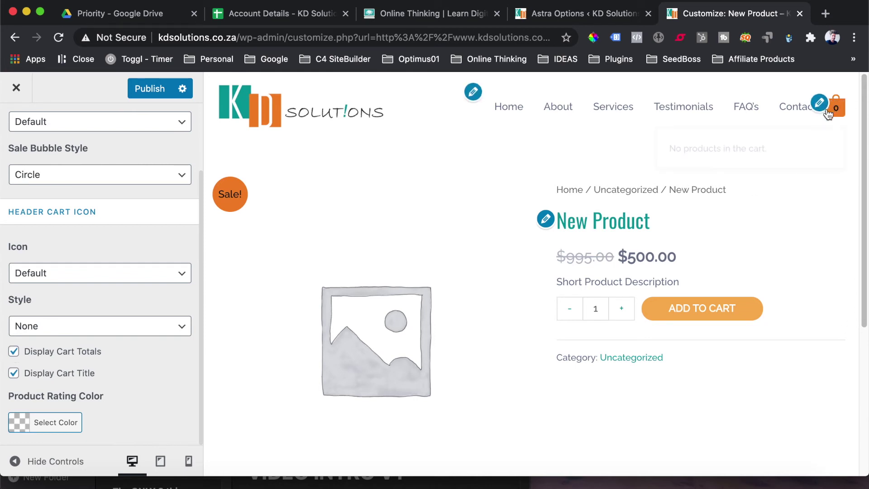
left_click(14, 374)
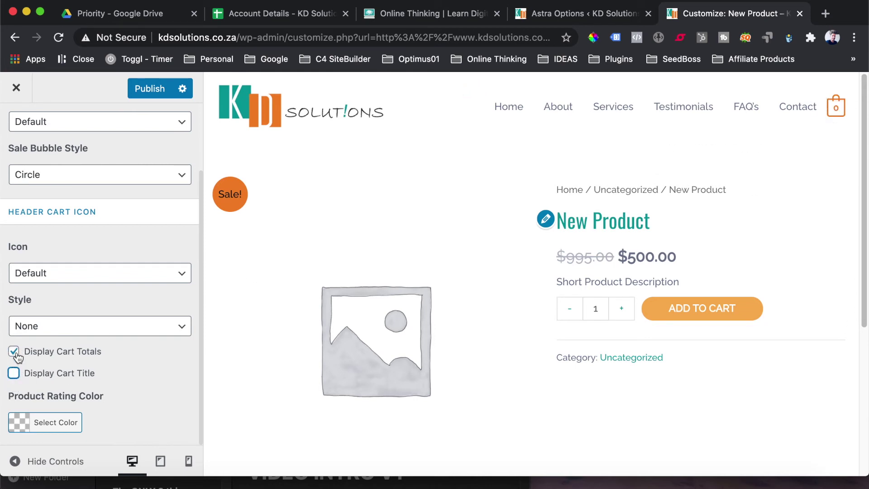
left_click(14, 351)
- Set the header cart icon to Bag with the Outline style
left_click(41, 327)
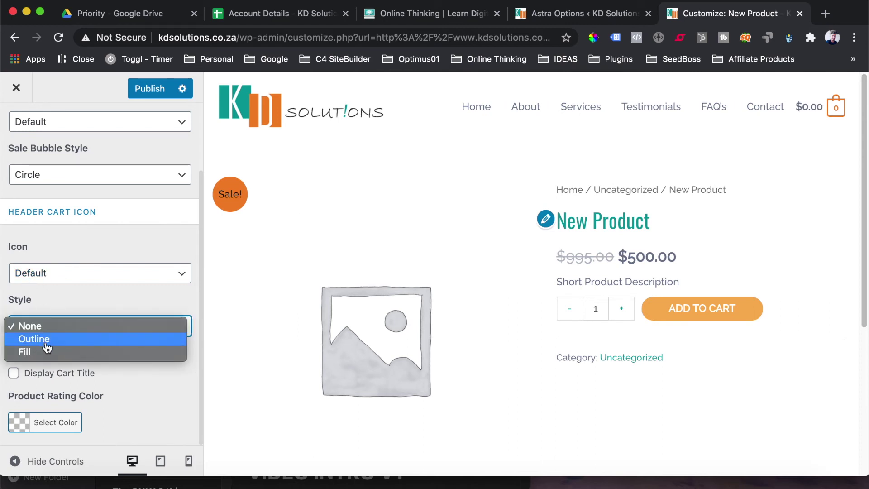
left_click(42, 276)
left_click(42, 273)
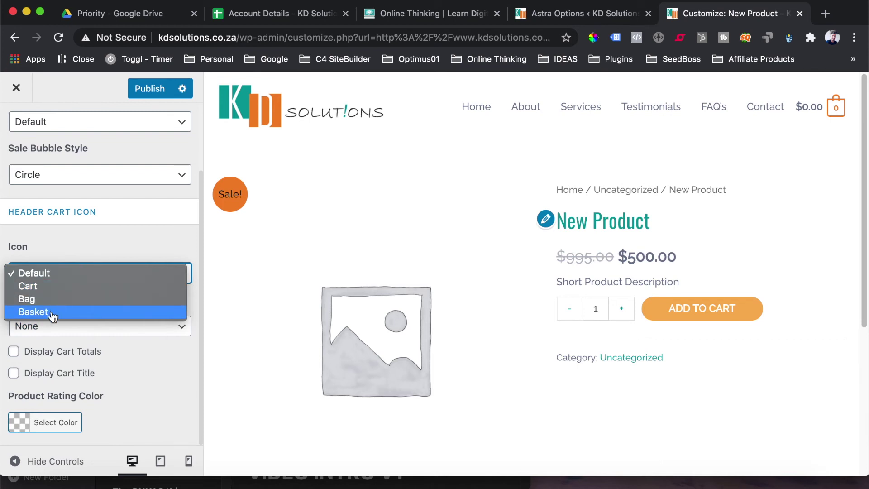
left_click(39, 304)
mouse_move(815, 112)
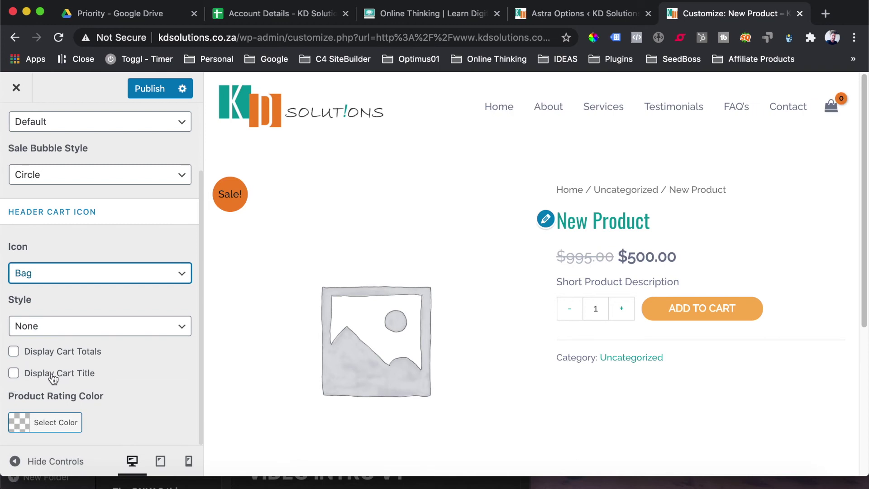
left_click(35, 329)
left_click(34, 333)
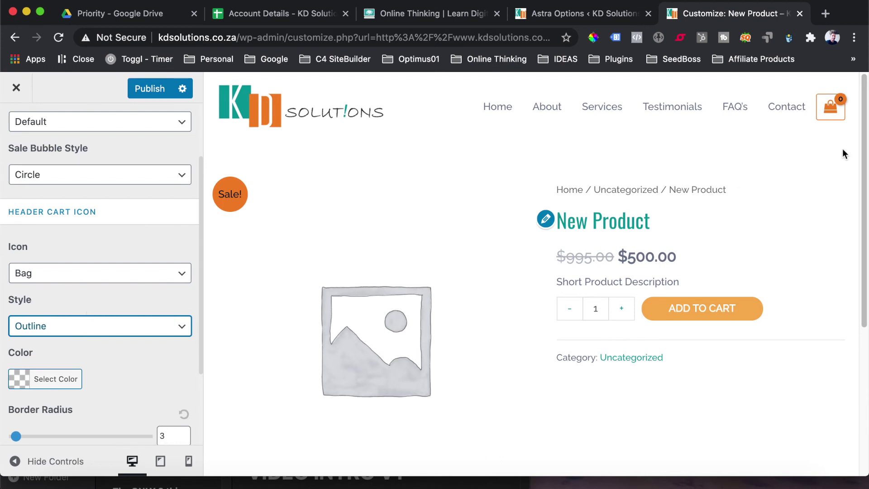
mouse_move(834, 117)
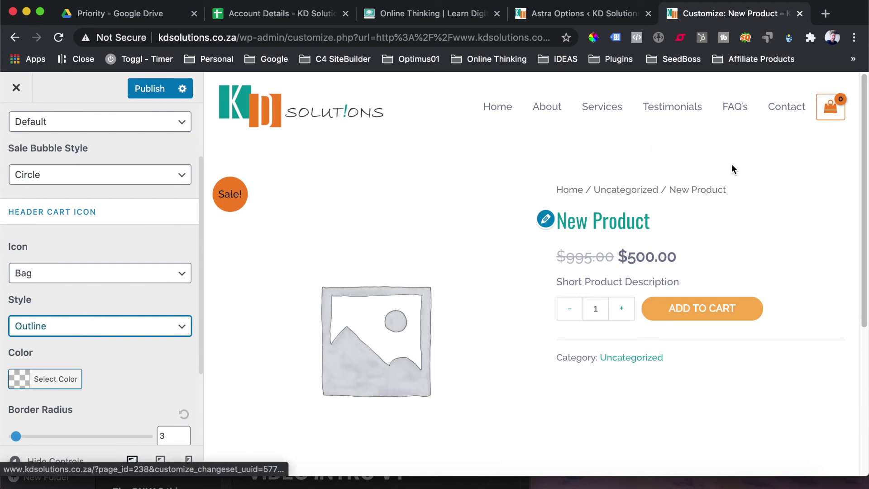
- In the WooCommerce Single Product settings, disable the breadcrumb and enable Ajax Add To Cart
scroll(136, 233, "up", 3)
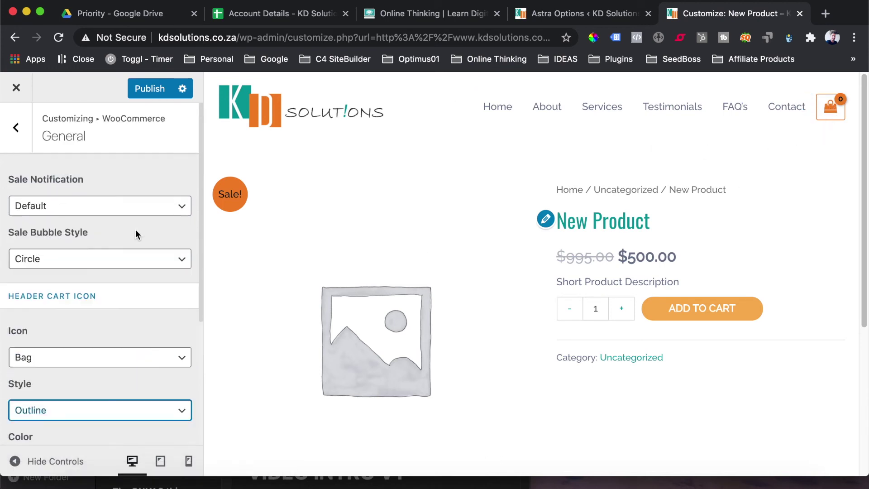
left_click(21, 138)
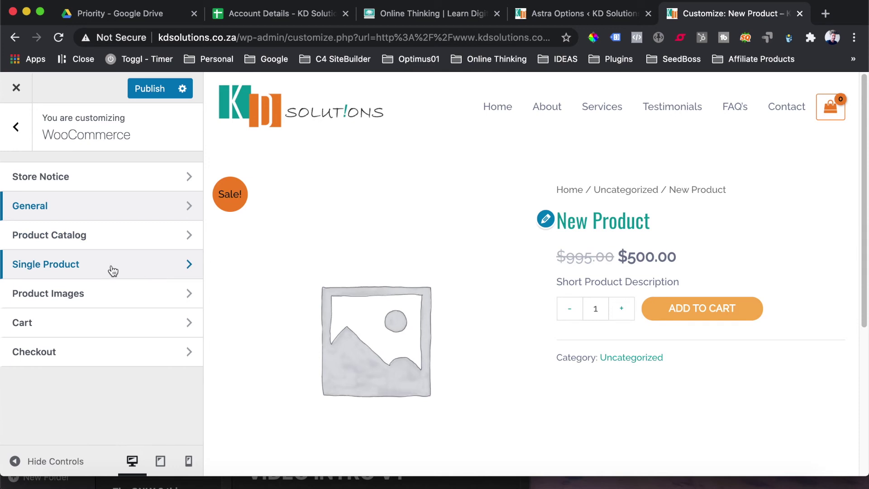
left_click(129, 271)
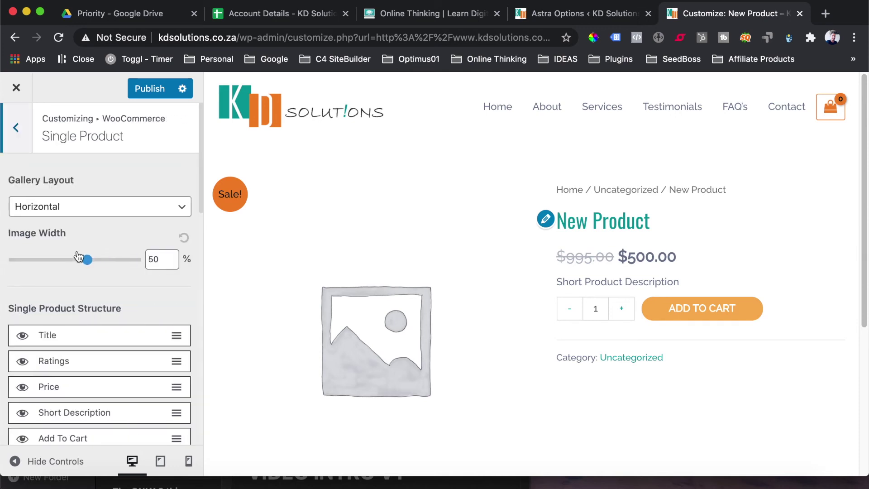
scroll(83, 224, "down", 5)
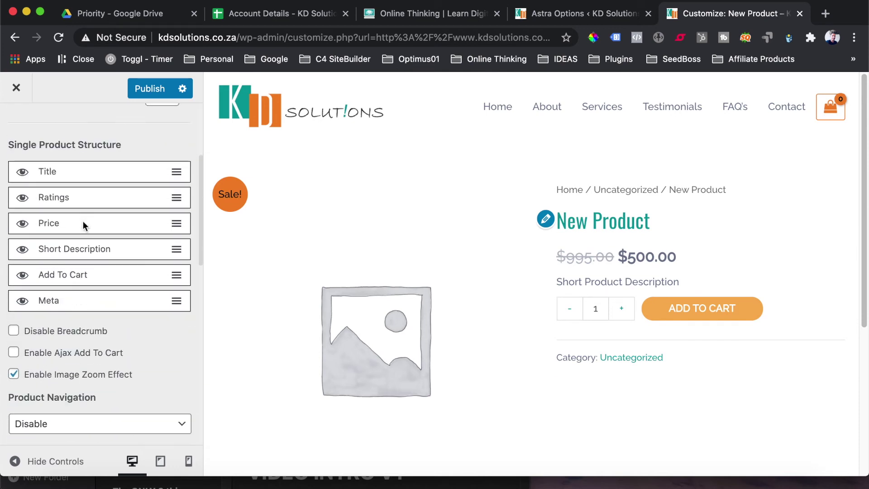
scroll(83, 222, "up", 3)
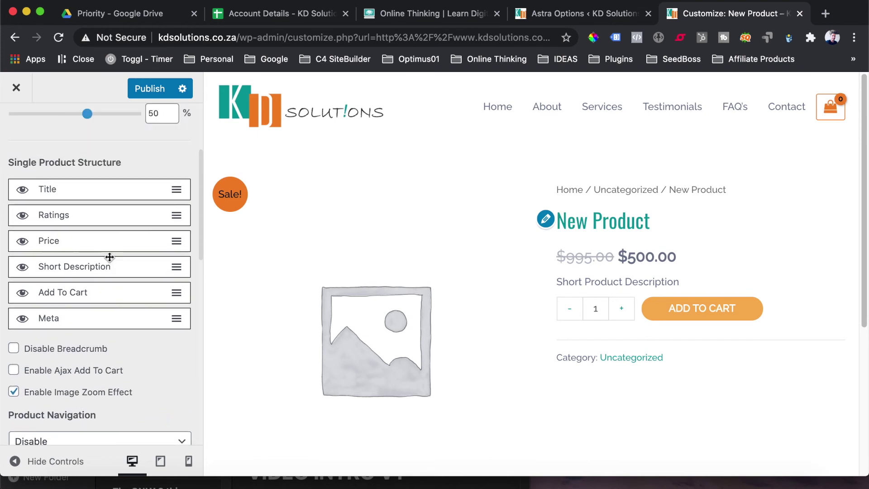
scroll(109, 257, "down", 1)
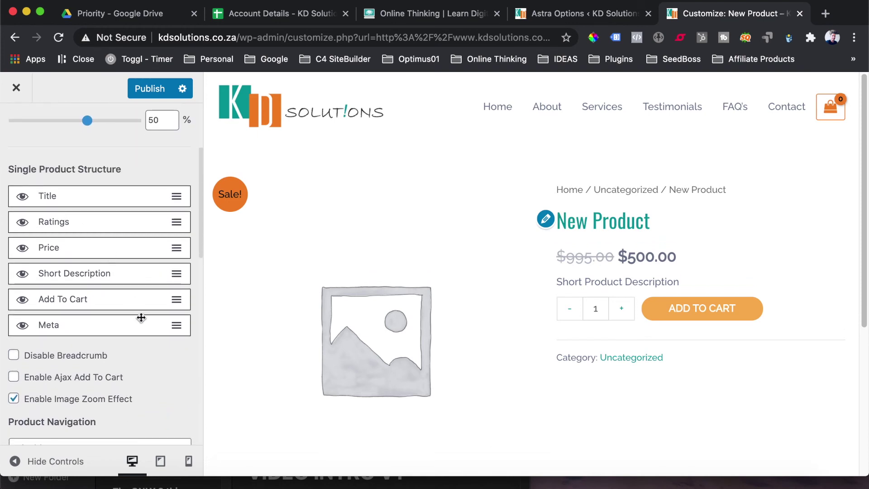
scroll(130, 314, "down", 5)
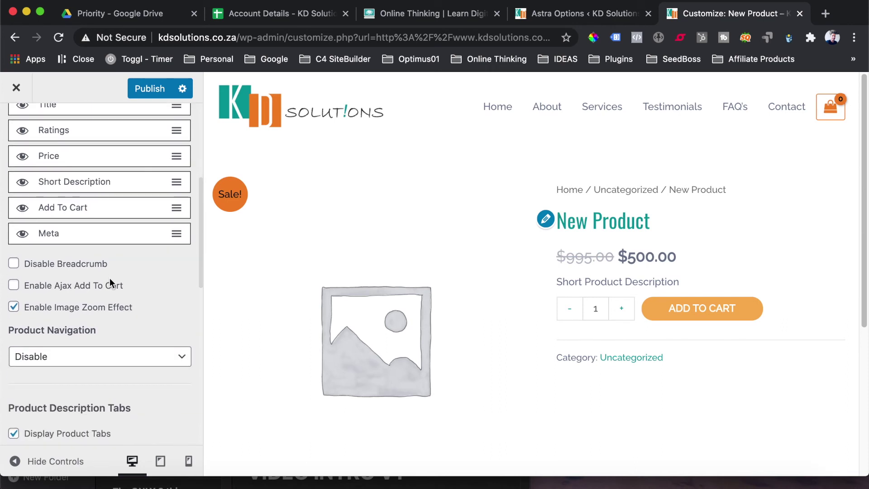
scroll(110, 282, "up", 5)
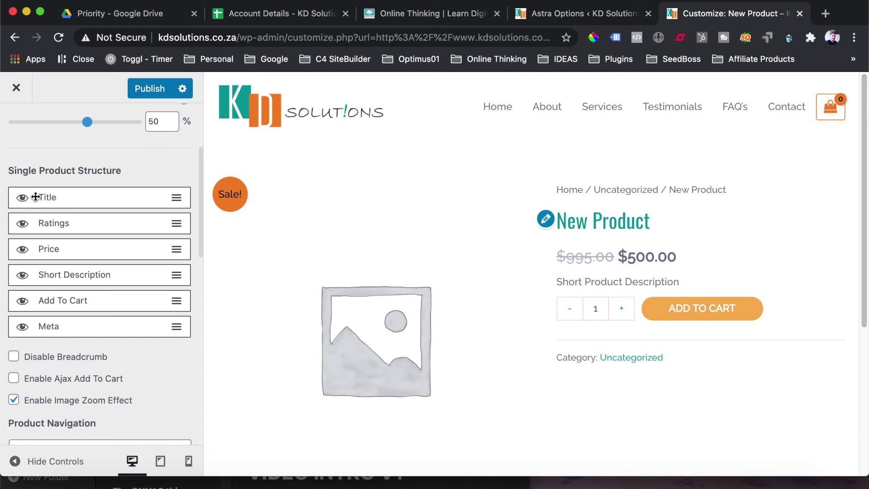
scroll(106, 289, "down", 2)
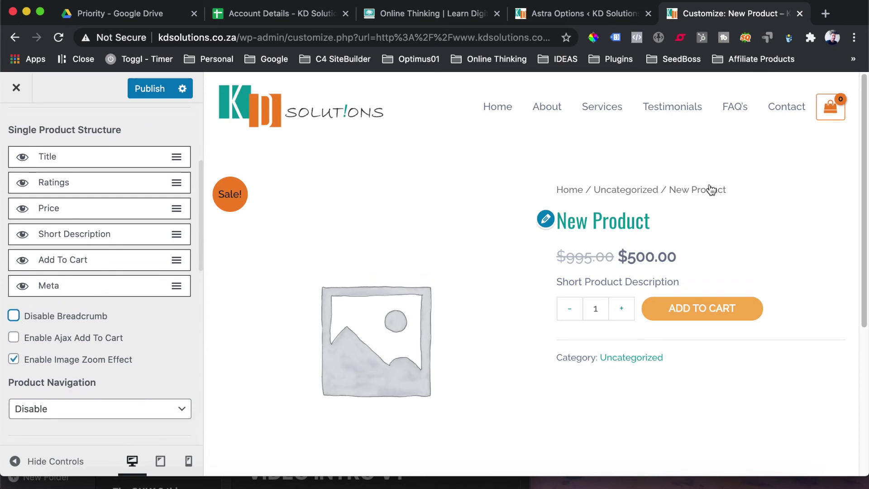
key("space")
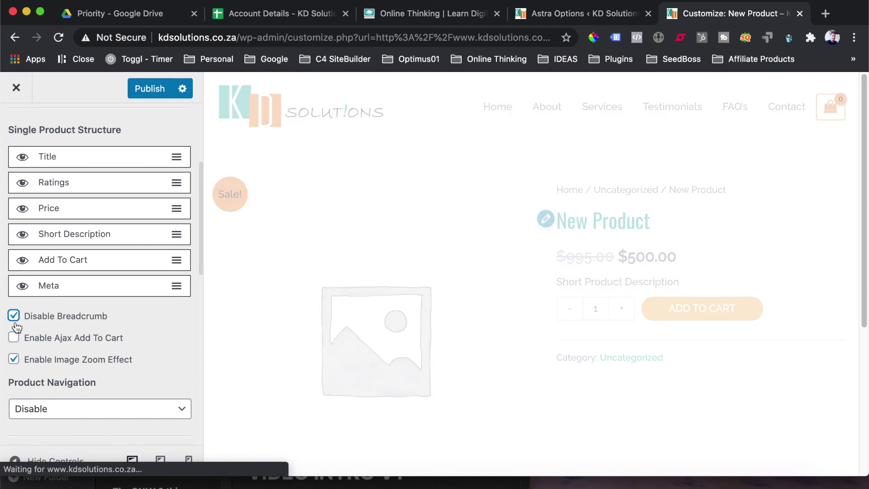
left_click(18, 340)
- Rearrange the Single Product Structure so Meta sits directly below Title and Short Description sits above Price
scroll(131, 351, "down", 2)
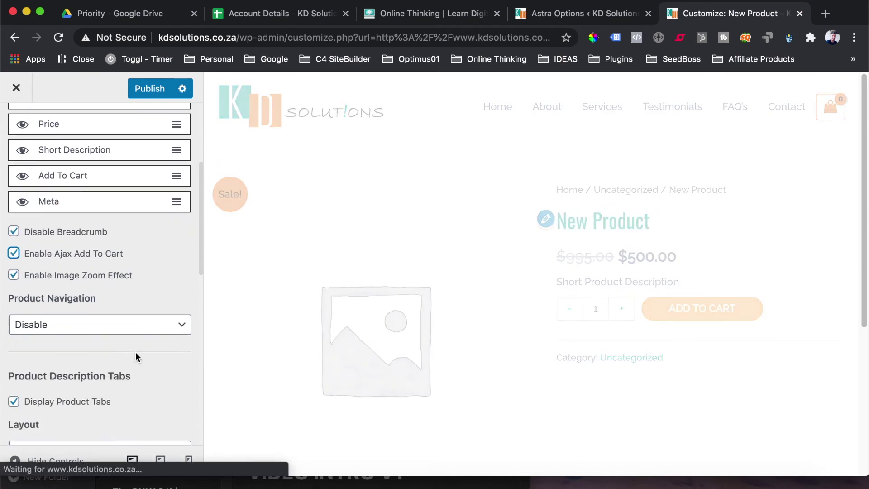
scroll(68, 357, "up", 2)
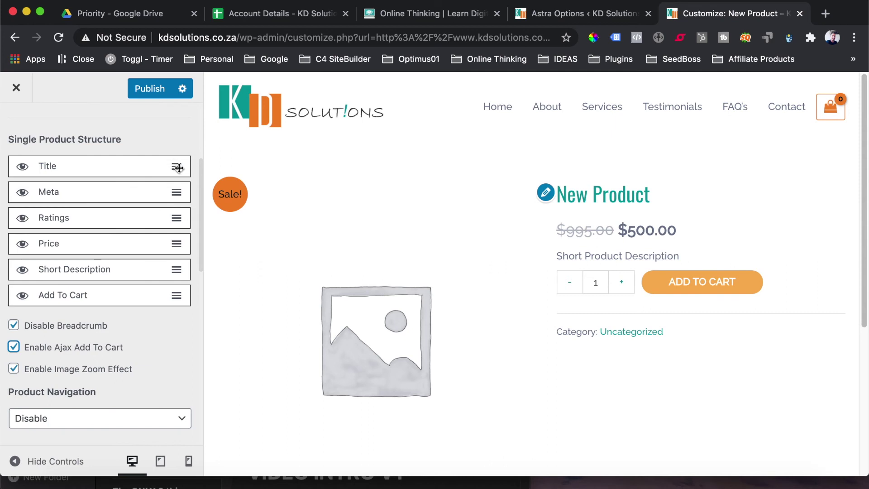
left_click_drag(177, 167, 173, 207)
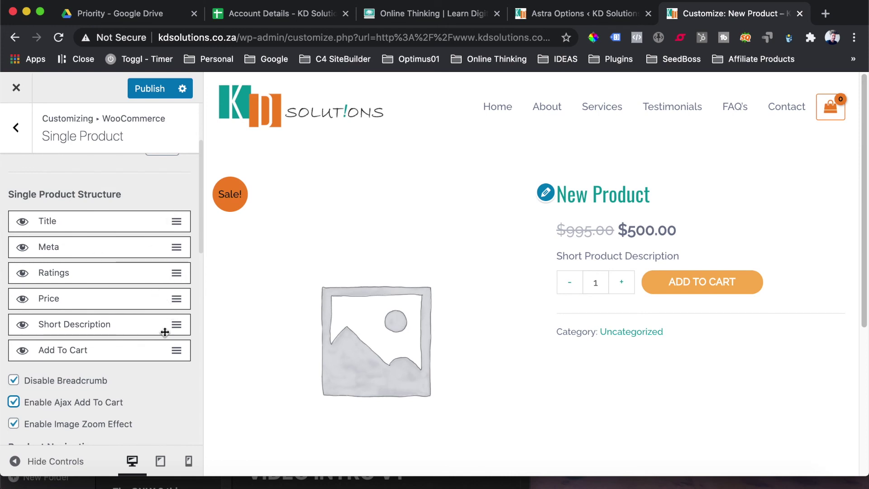
left_click_drag(175, 322, 152, 246)
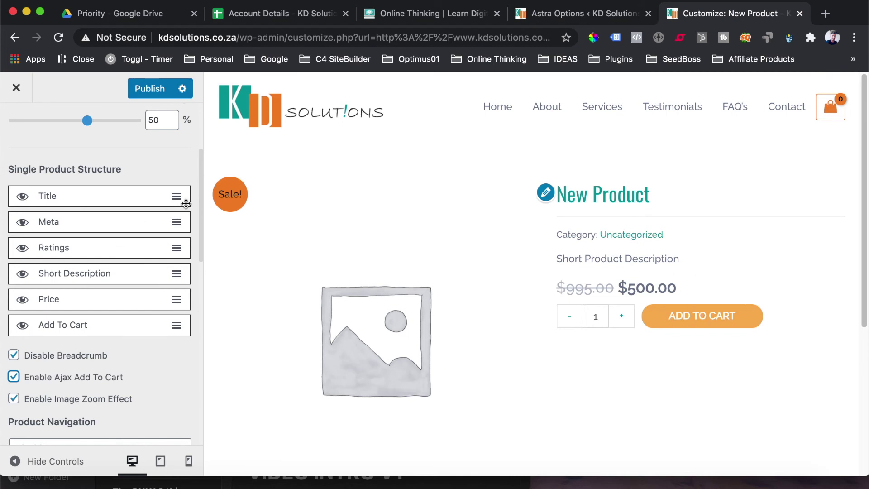
- Move Meta to the end of the Single Product Structure, below Add To Cart, and hide it
left_click_drag(179, 221, 181, 302)
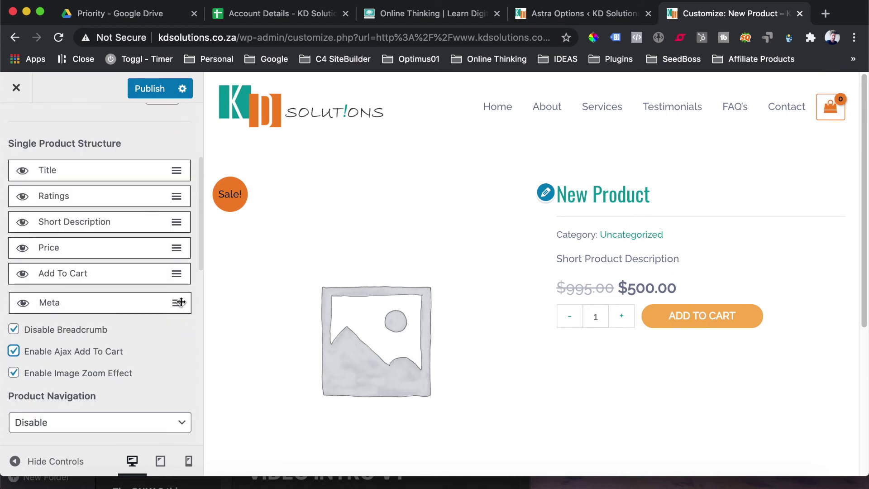
left_click_drag(53, 293, 50, 299)
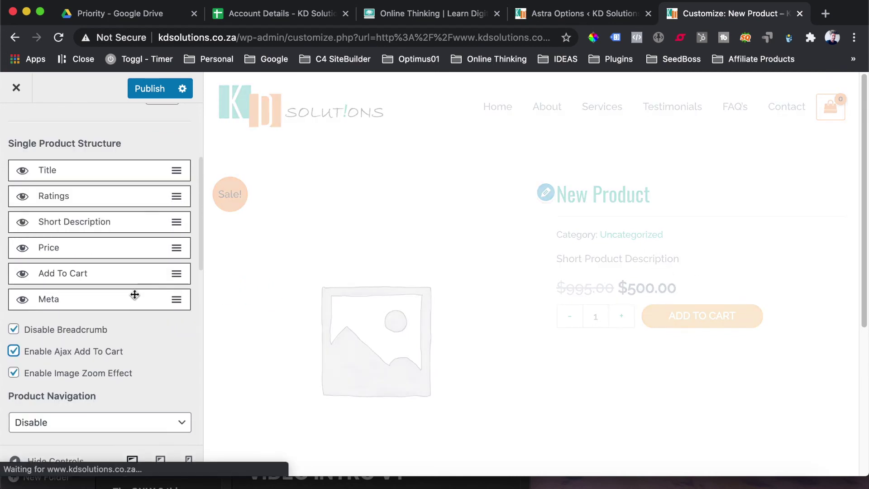
left_click_drag(25, 304, 26, 304)
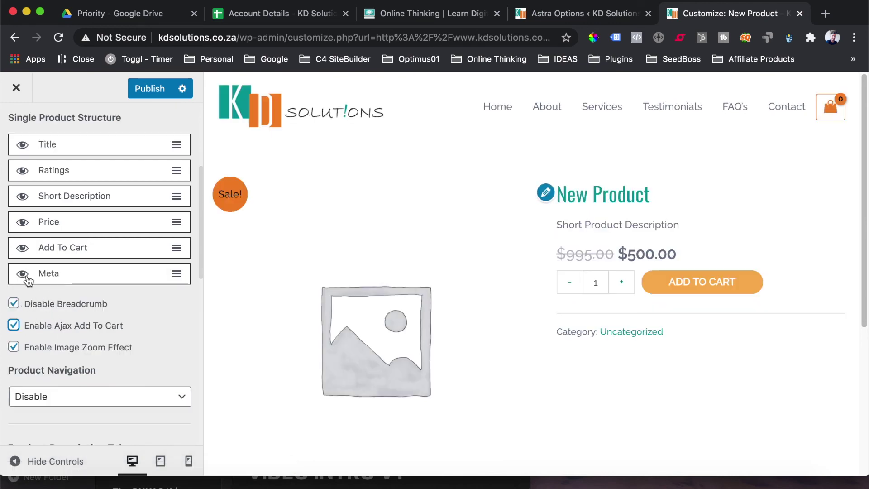
scroll(27, 281, "down", 1)
left_click(23, 249)
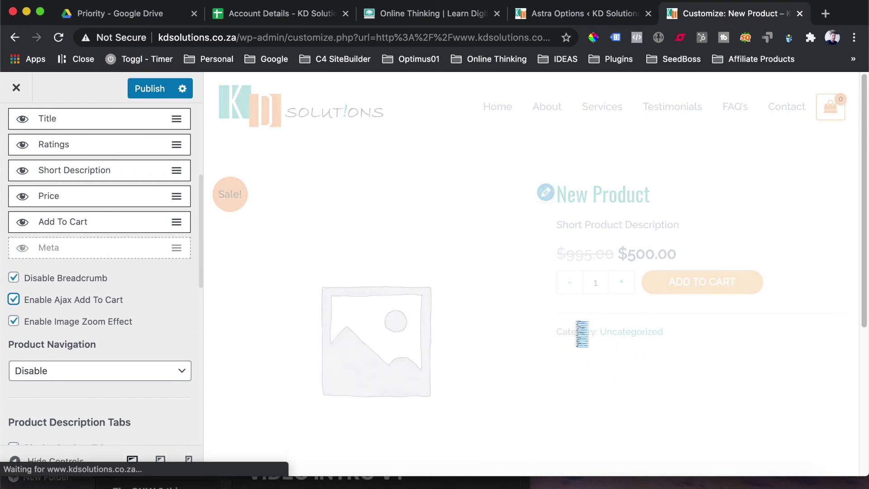
- Set the single product price's typography size to 38 px
scroll(126, 314, "down", 5)
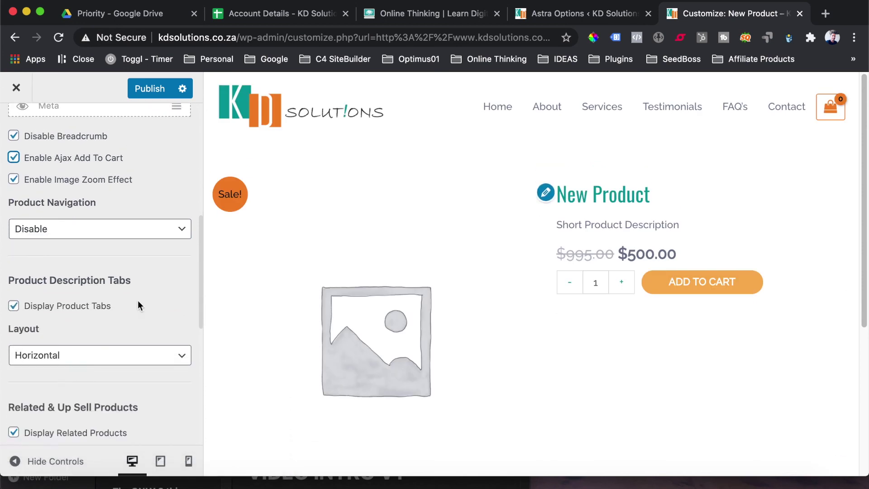
scroll(136, 303, "down", 10)
scroll(134, 305, "up", 1)
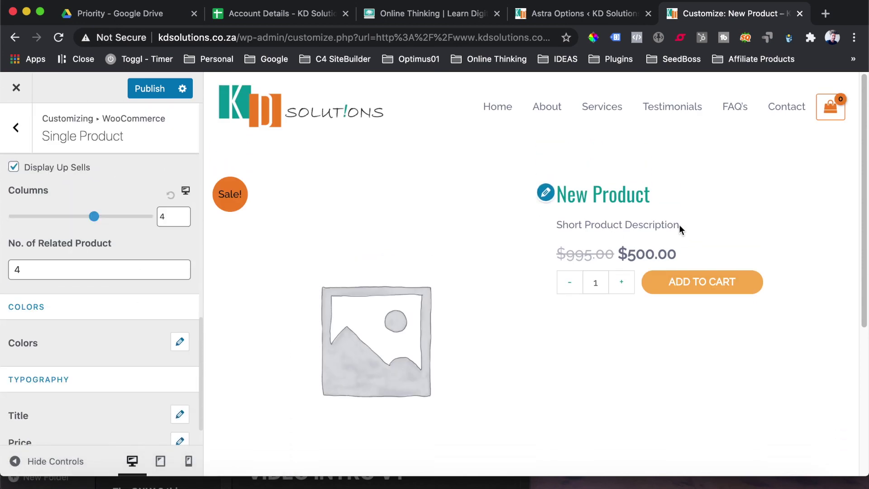
scroll(115, 276, "down", 2)
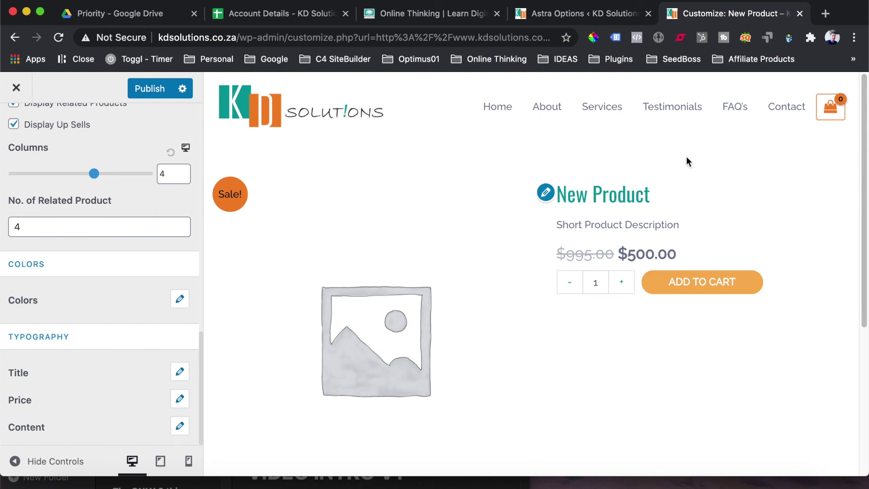
left_click(179, 398)
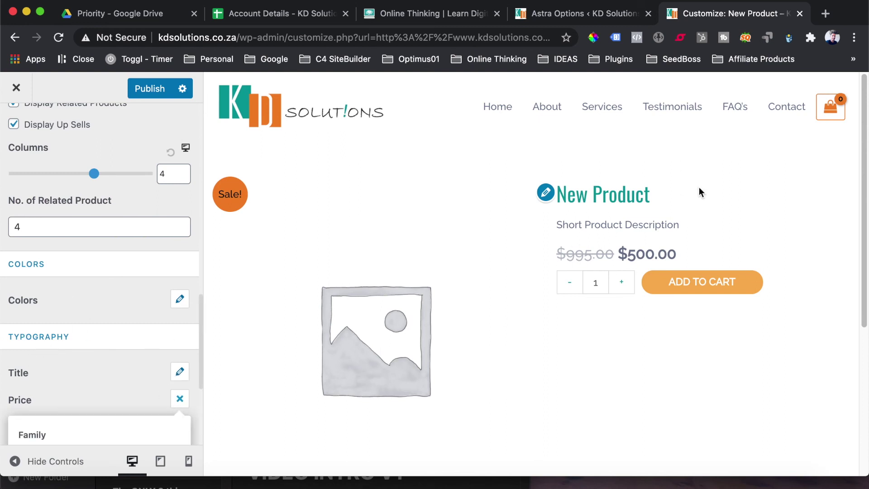
scroll(89, 291, "down", 9)
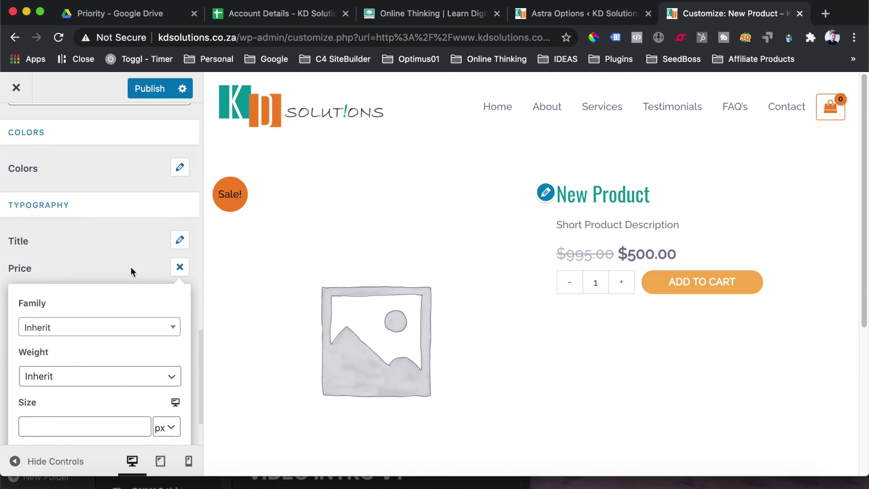
left_click(97, 361)
type("2")
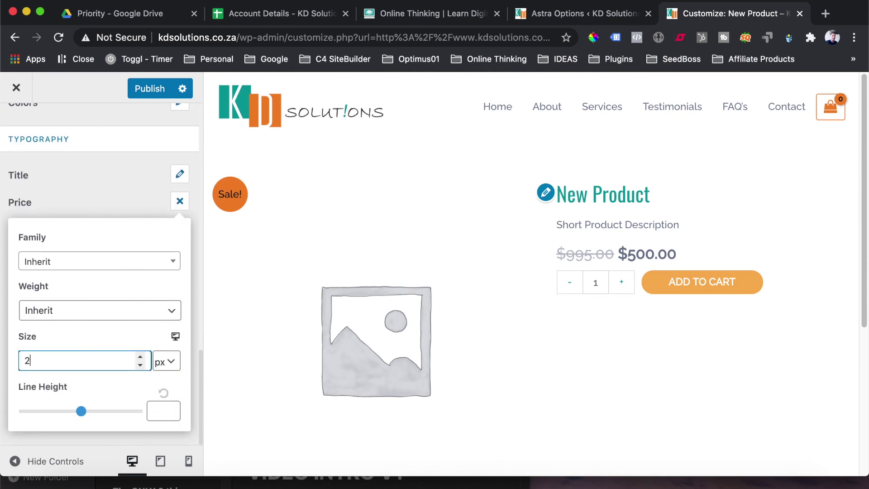
type("98")
key("BackSpace")
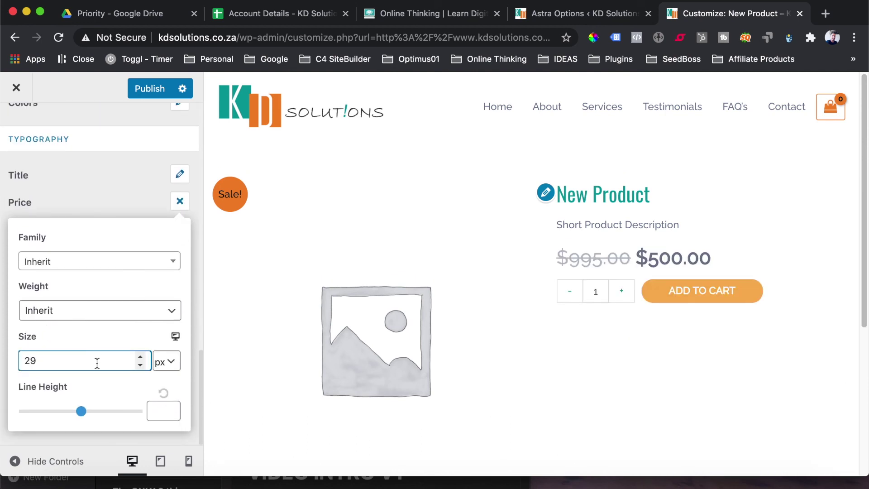
key("BackSpace")
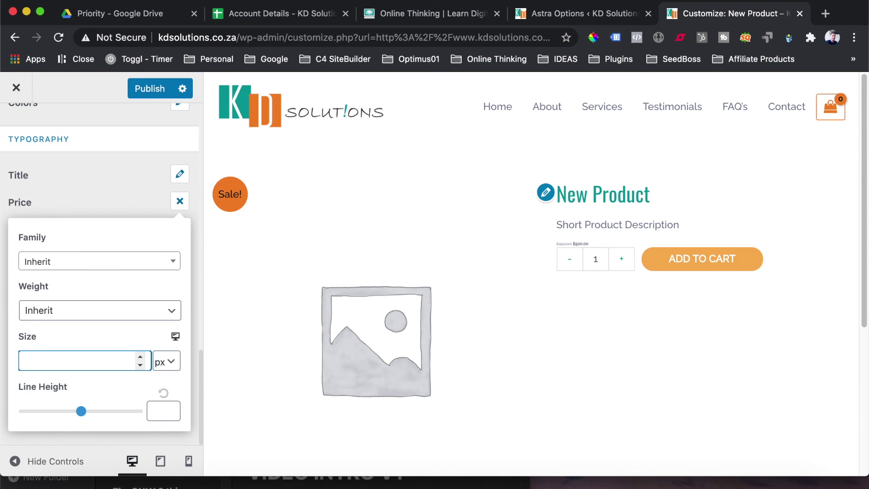
type("35")
key("BackSpace")
type("8")
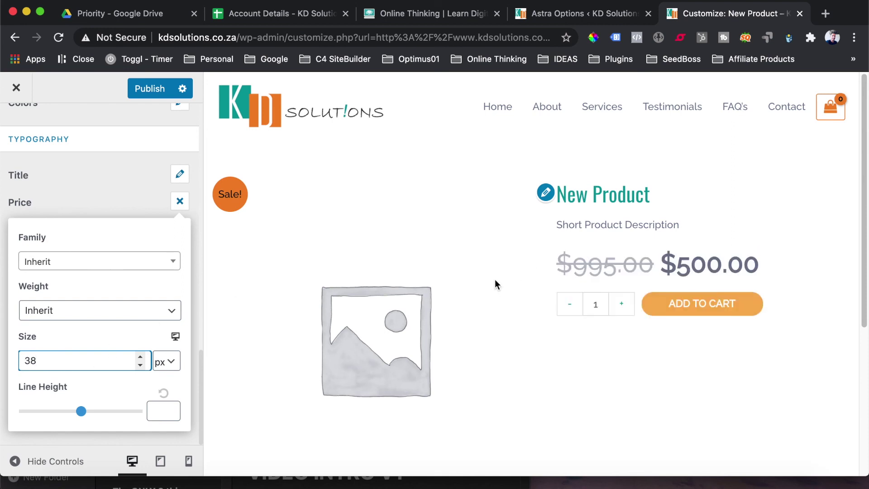
- Set the price's font weight to Medium 500 and return to the Single Product Structure options
left_click(49, 311)
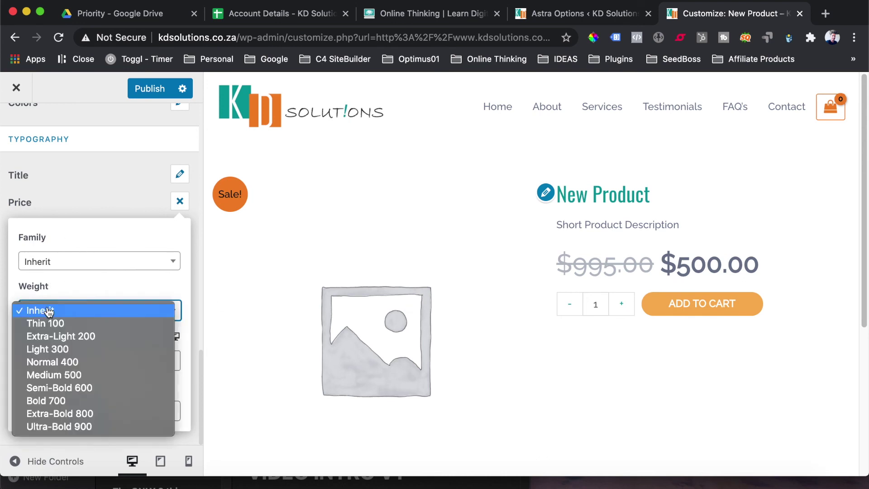
left_click(42, 374)
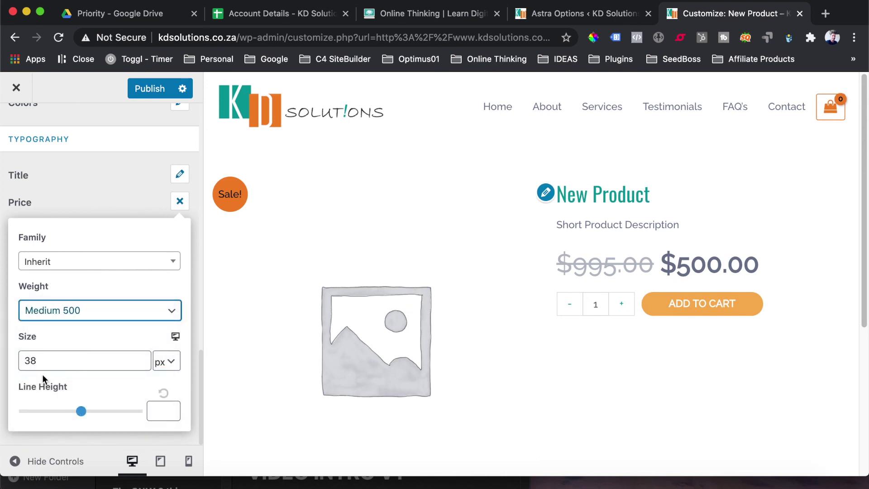
scroll(93, 254, "up", 5)
scroll(91, 258, "up", 10)
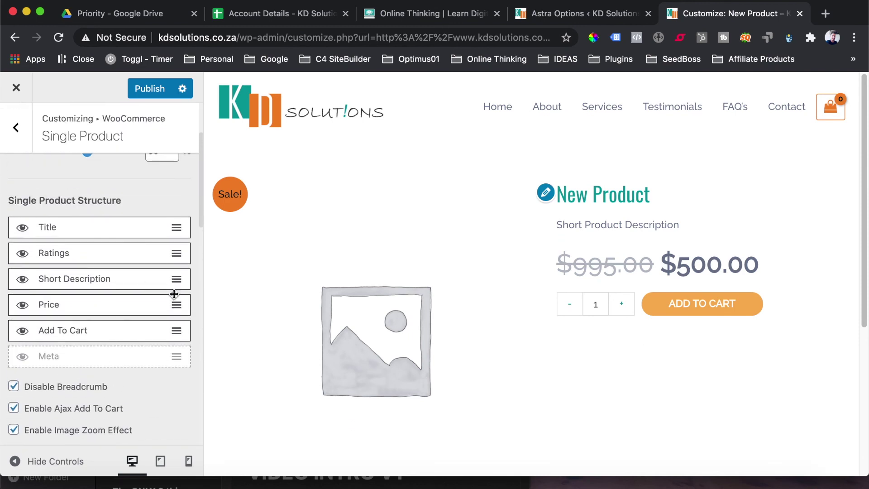
- Move Price above Short Description in the Single Product Structure
left_click_drag(177, 300, 176, 272)
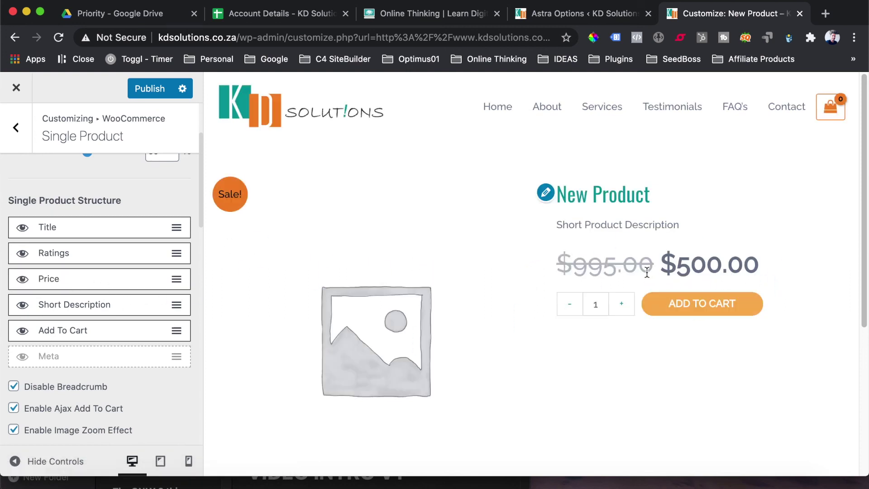
scroll(118, 277, "down", 3)
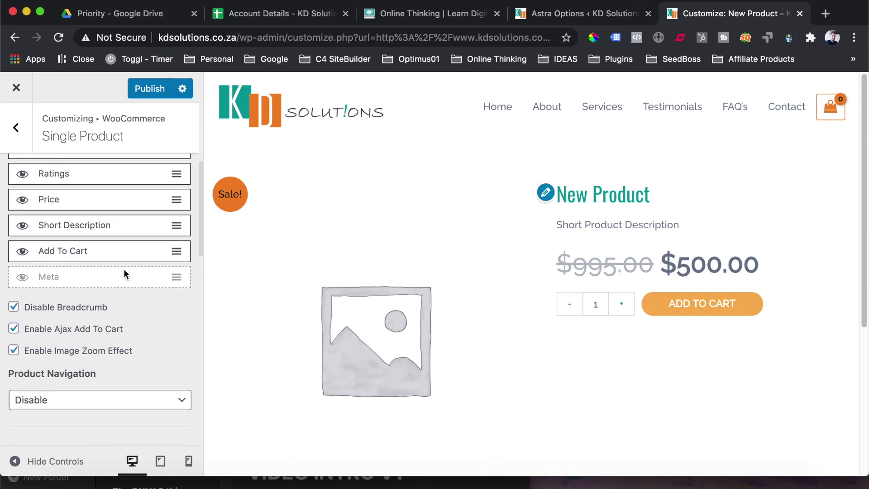
scroll(132, 272, "up", 5)
scroll(592, 308, "down", 5)
scroll(498, 289, "up", 5)
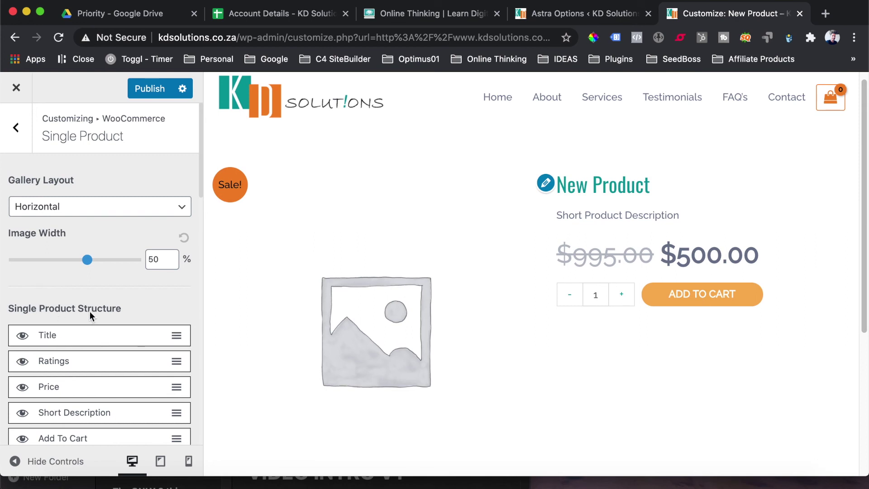
scroll(167, 274, "down", 3)
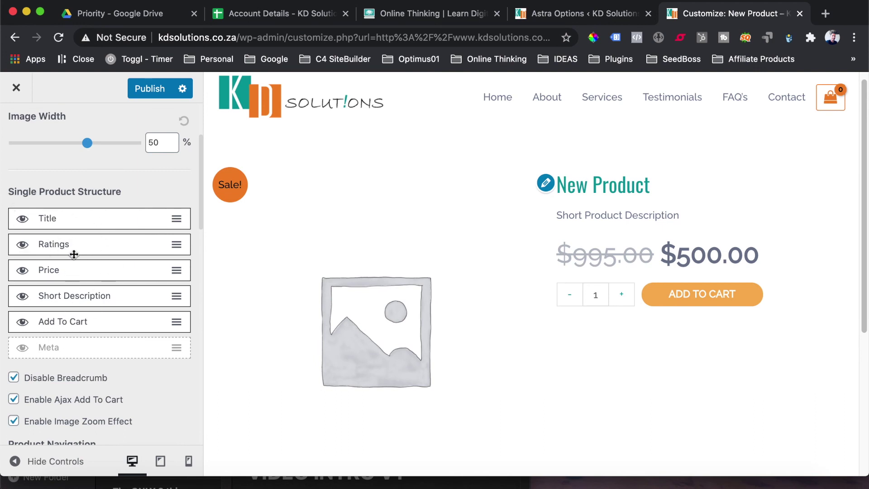
- Try an image width of 33% for the single product layout, and restore it to 50%
scroll(73, 254, "up", 2)
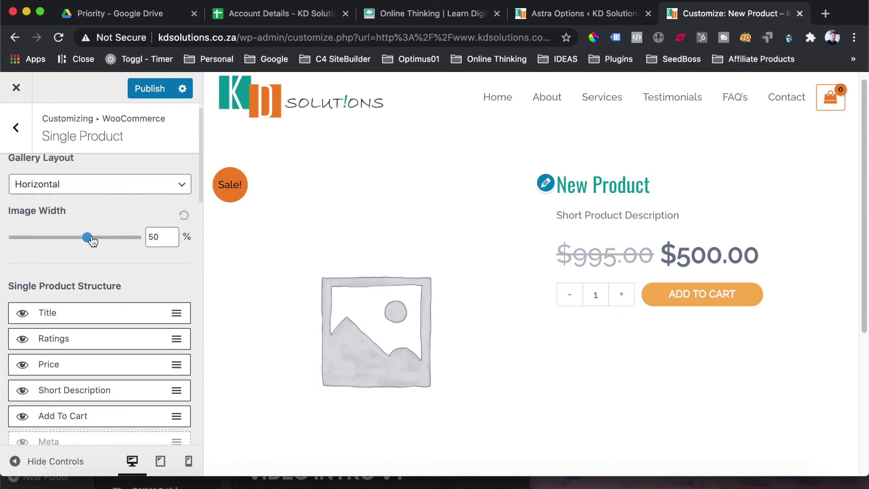
left_click_drag(85, 237, 47, 261)
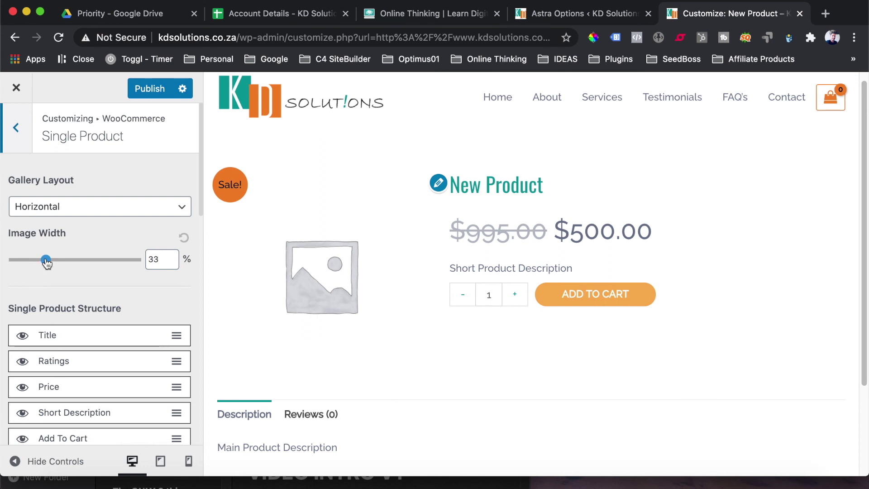
left_click_drag(47, 263, 88, 260)
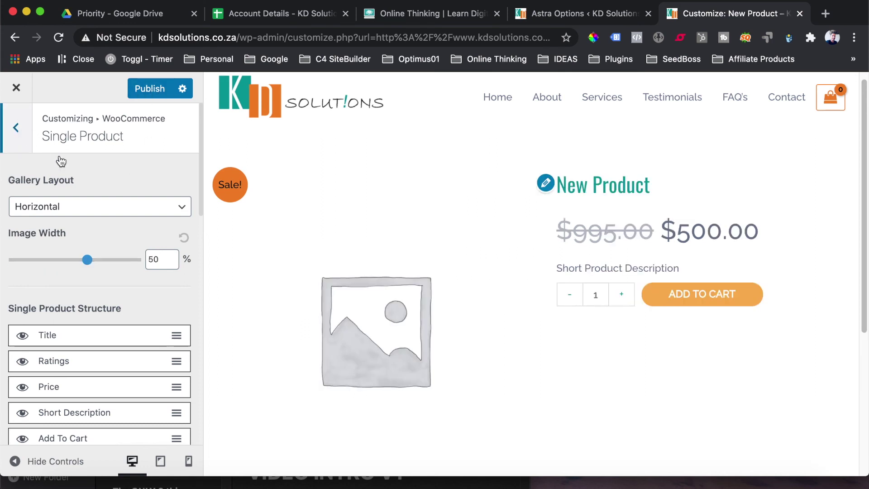
- Open the WooCommerce Product Catalog settings and check the available Shop page display choices, keeping Show products
left_click(16, 128)
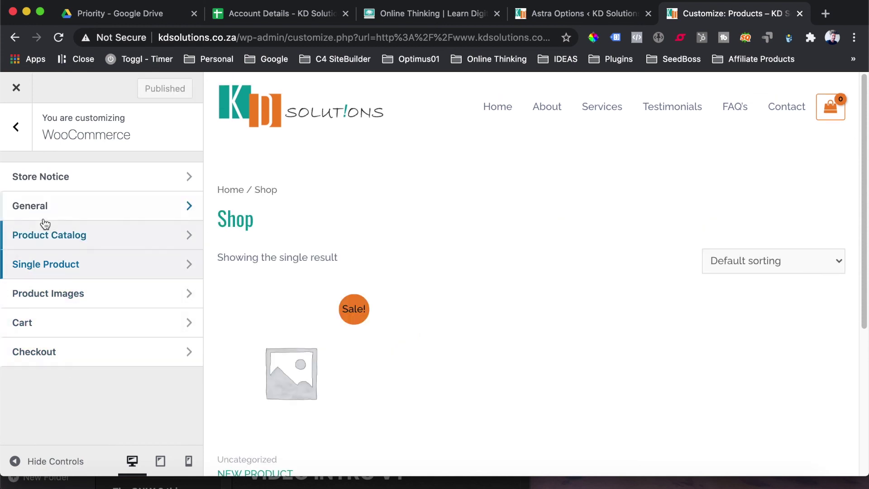
left_click(51, 235)
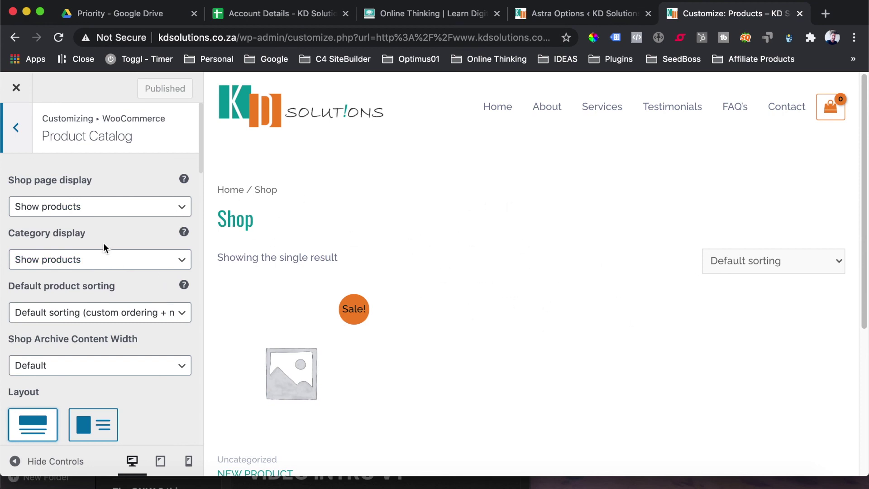
scroll(151, 215, "down", 3)
scroll(151, 215, "up", 3)
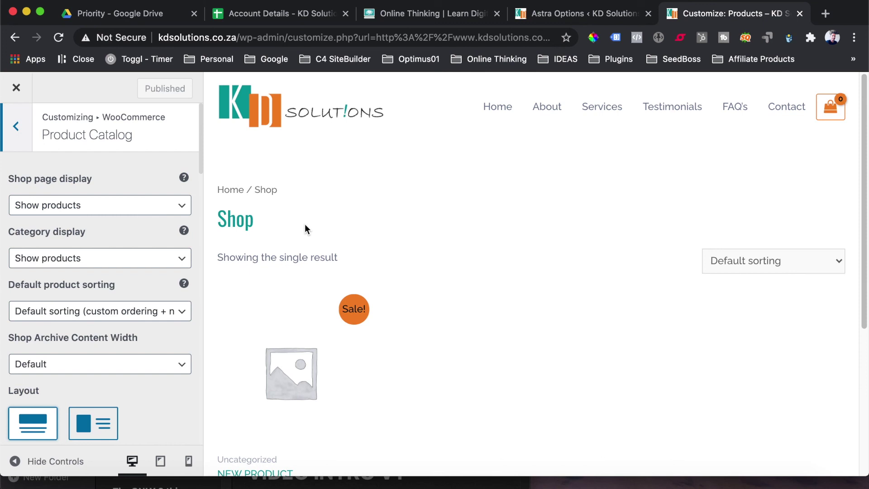
left_click(64, 207)
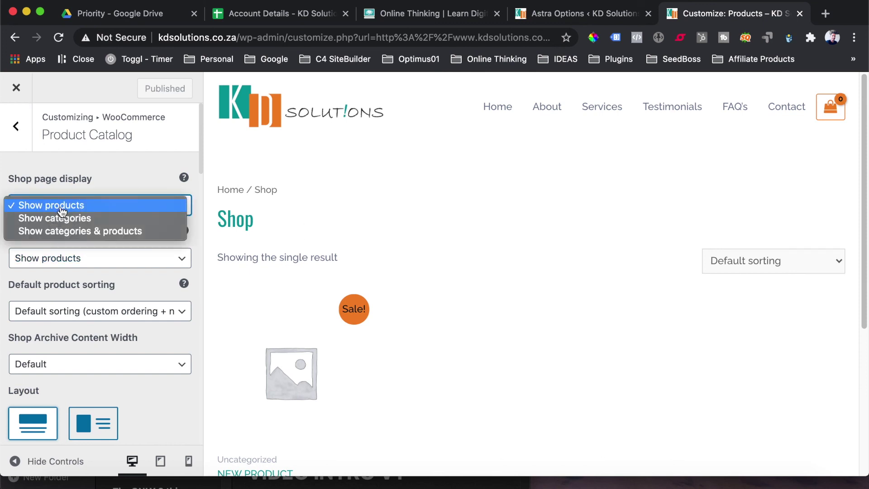
left_click(90, 188)
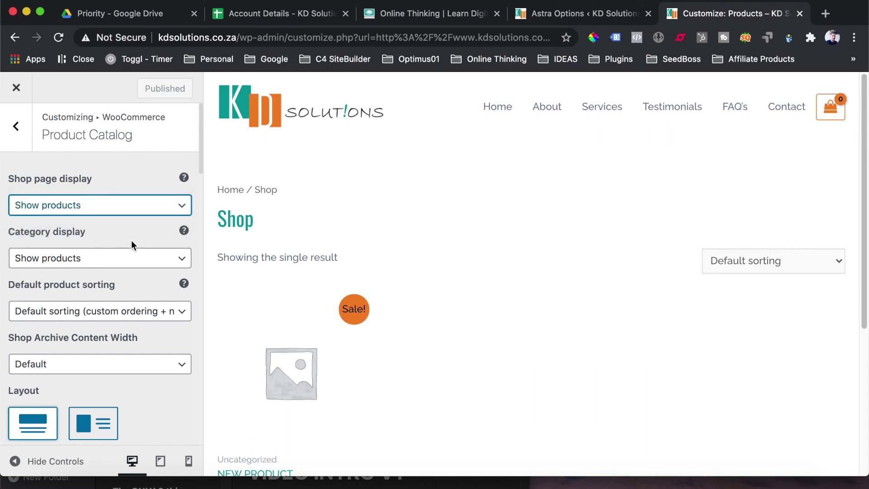
- Review the catalog's category display, sorting, content width and layout settings, keeping the layout with the image above the text
scroll(131, 246, "down", 5)
scroll(102, 189, "up", 1)
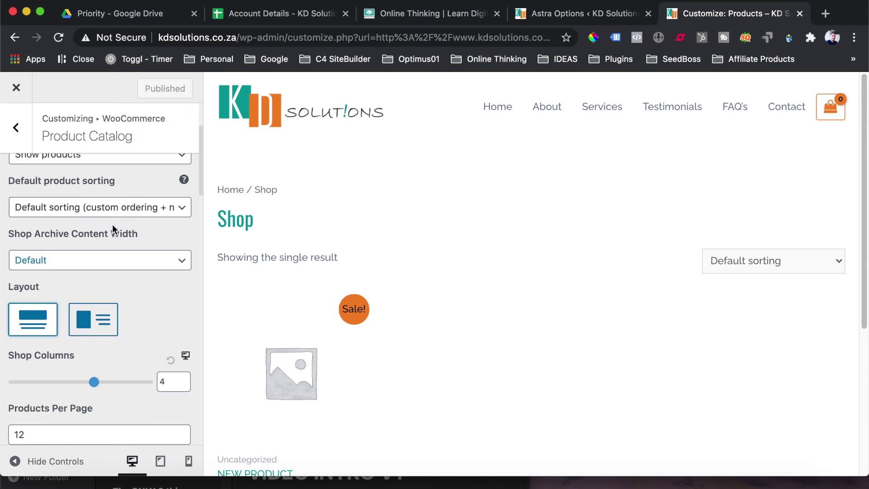
scroll(81, 204, "up", 3)
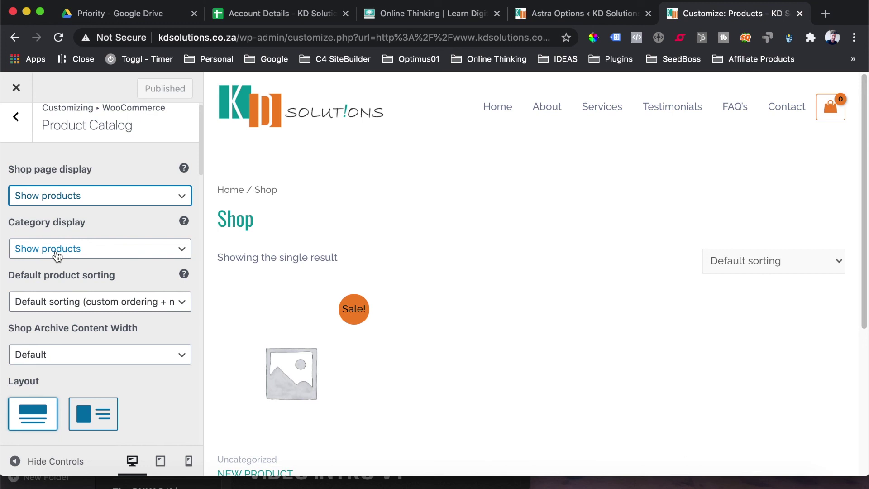
scroll(57, 257, "down", 3)
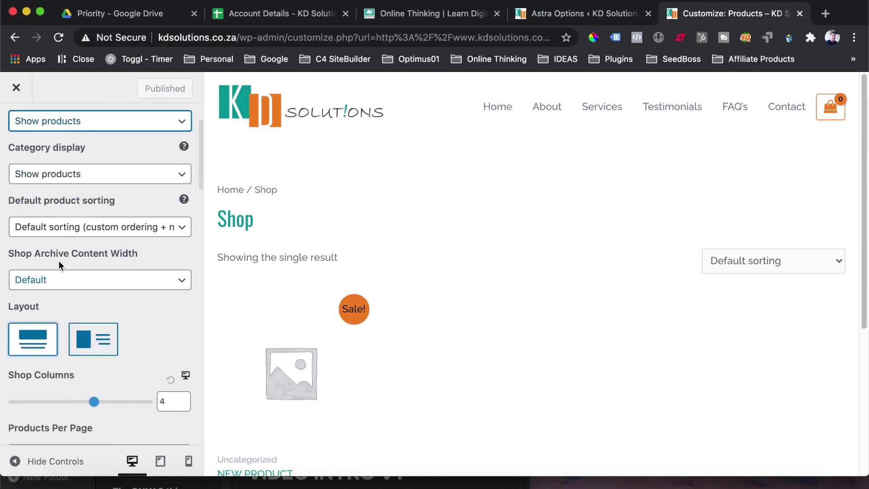
scroll(81, 280, "down", 3)
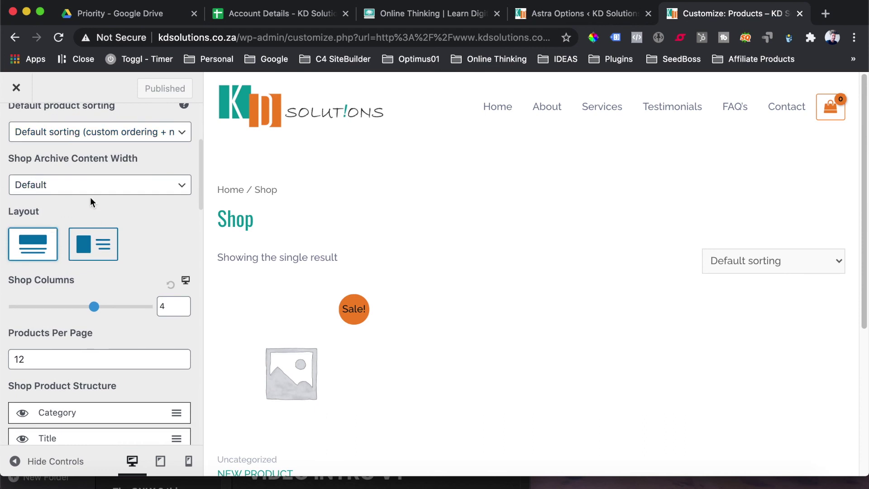
scroll(91, 203, "down", 3)
scroll(57, 235, "up", 2)
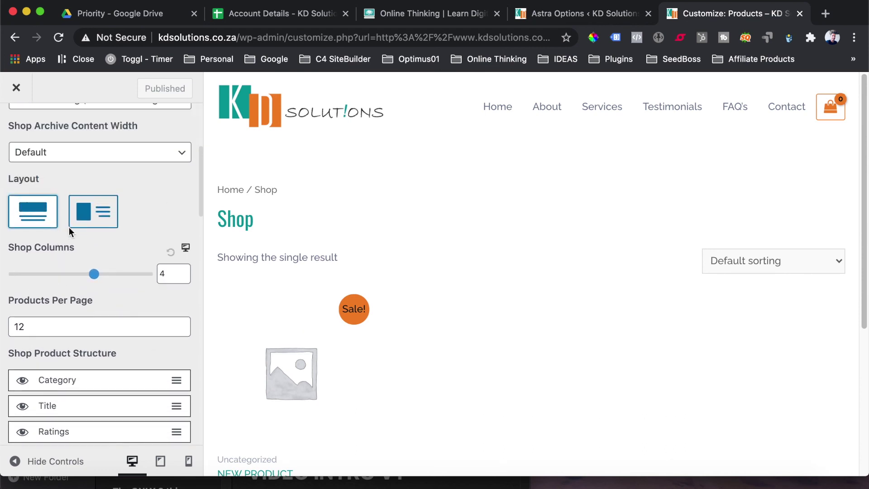
left_click(36, 220)
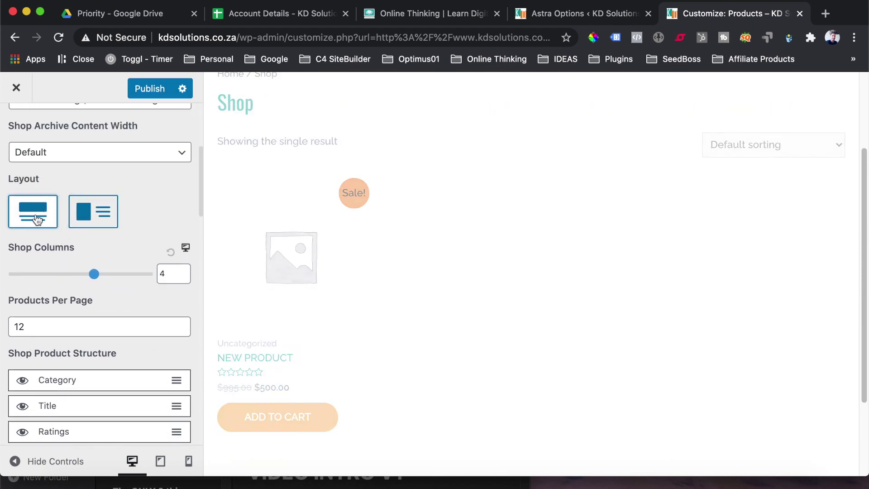
- Move Ratings to the start of the Shop Product Structure, above Category
scroll(64, 271, "down", 3)
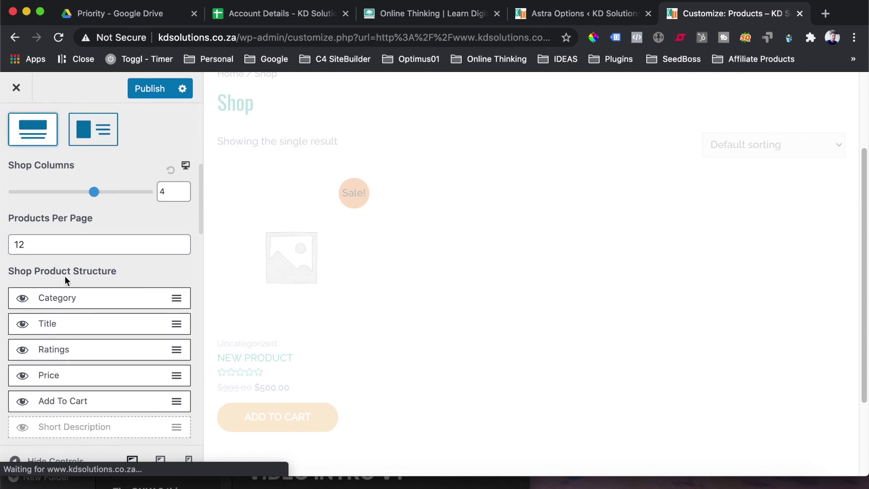
scroll(64, 276, "down", 2)
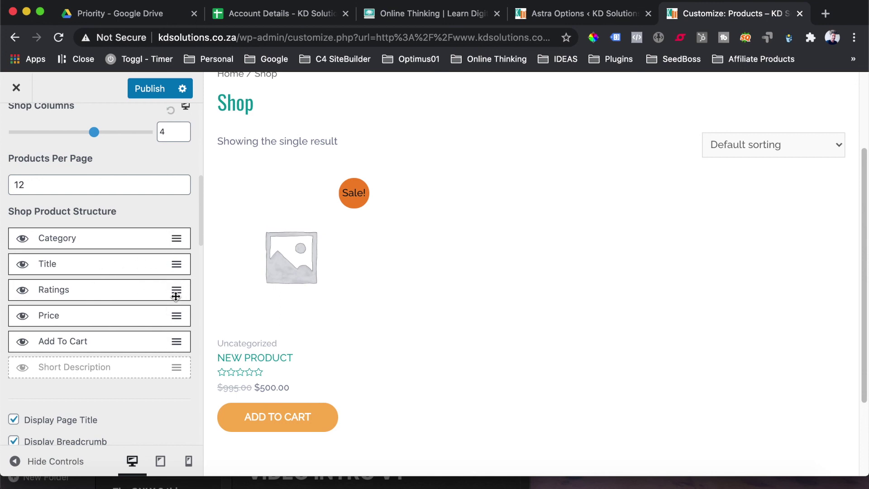
left_click_drag(176, 291, 176, 231)
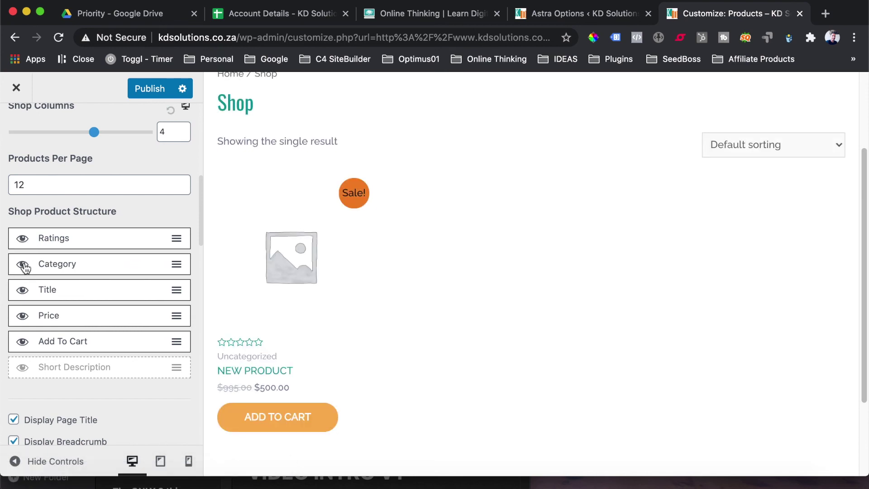
- Show Short Description above Add To Cart in the Shop Product Structure and hide Category
left_click(23, 370)
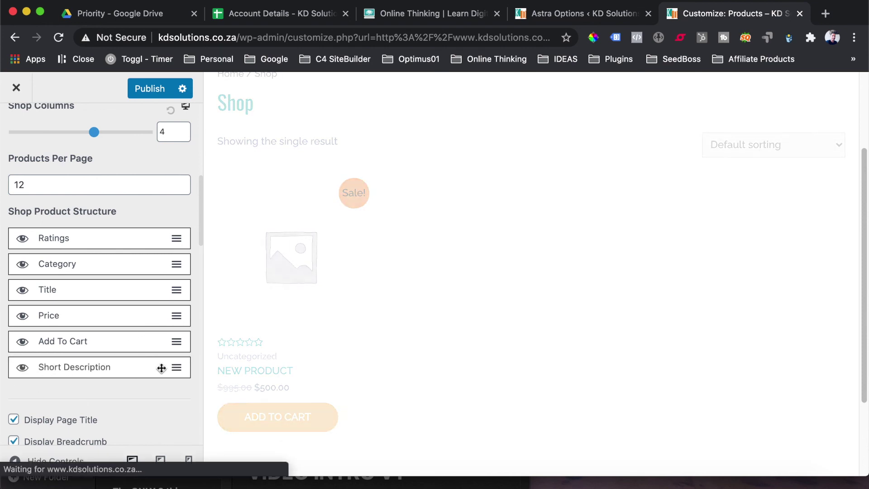
left_click_drag(173, 369, 96, 302)
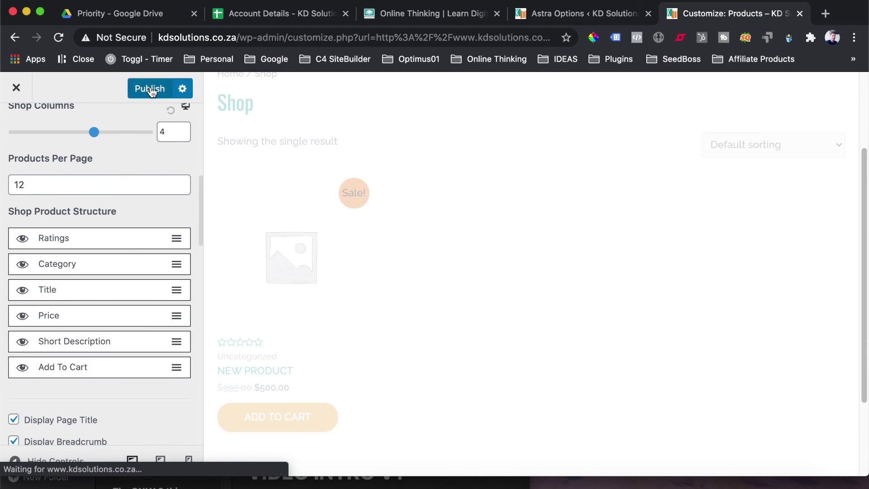
left_click(25, 270)
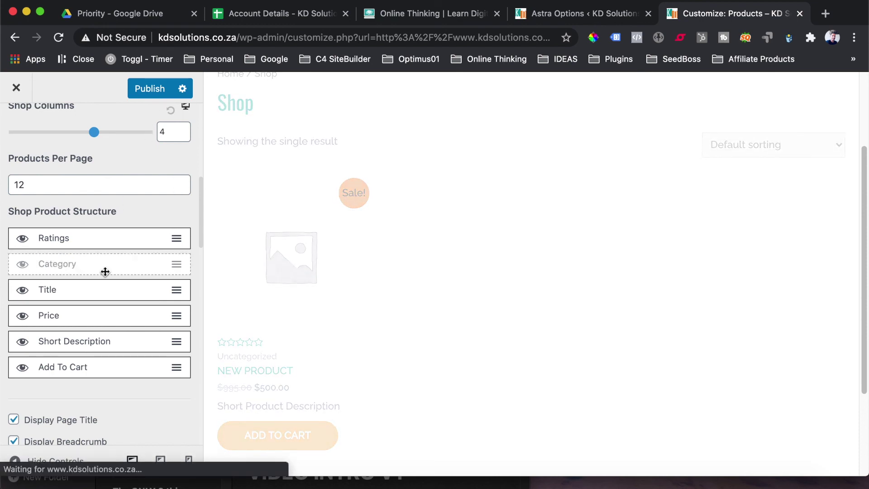
- Publish the catalog changes and review the shop page preview
left_click(140, 89)
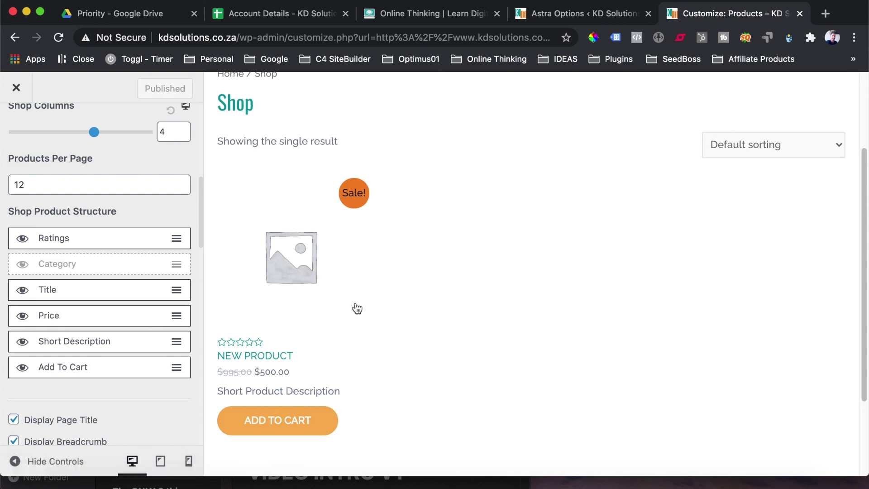
scroll(357, 308, "up", 1)
scroll(357, 308, "down", 3)
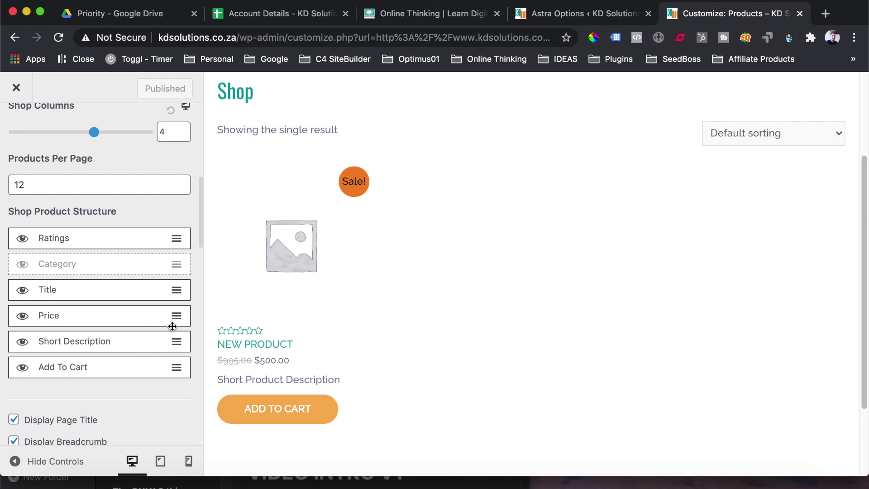
scroll(333, 298, "up", 4)
scroll(333, 299, "down", 3)
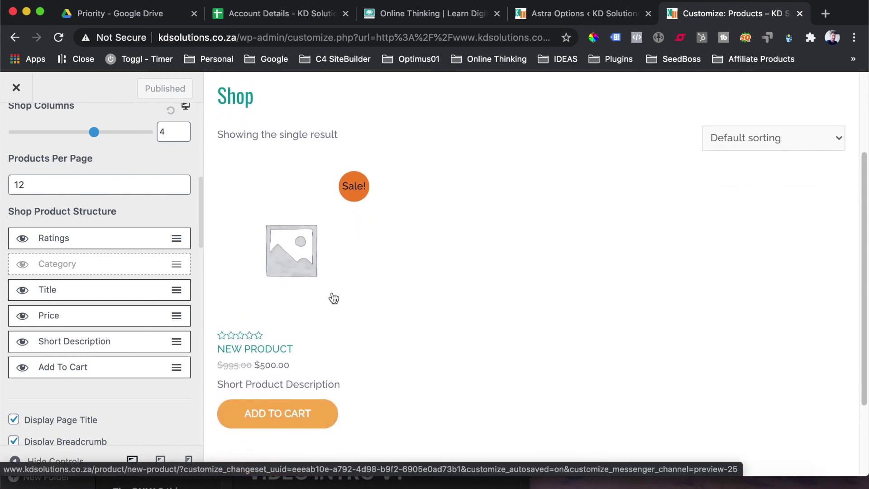
scroll(571, 195, "up", 5)
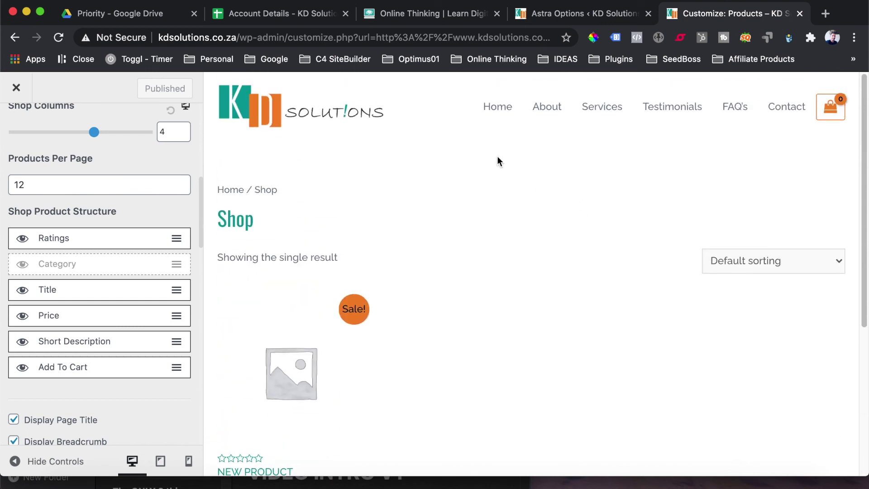
scroll(466, 208, "down", 4)
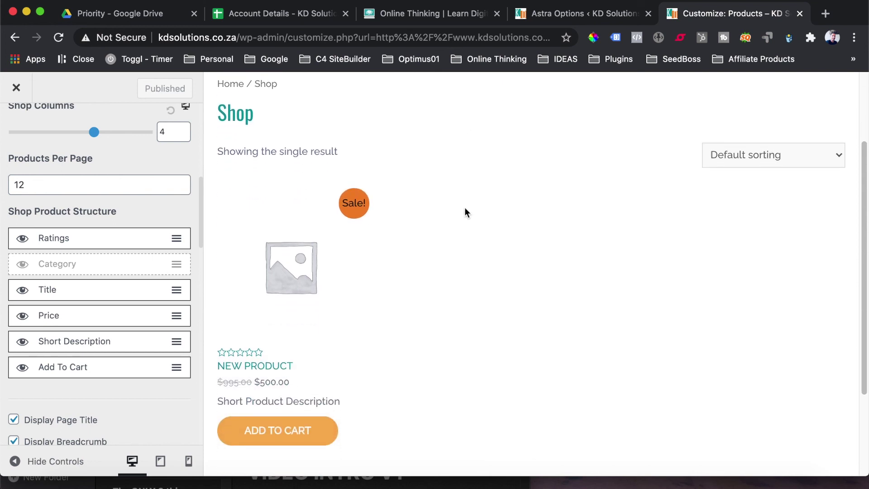